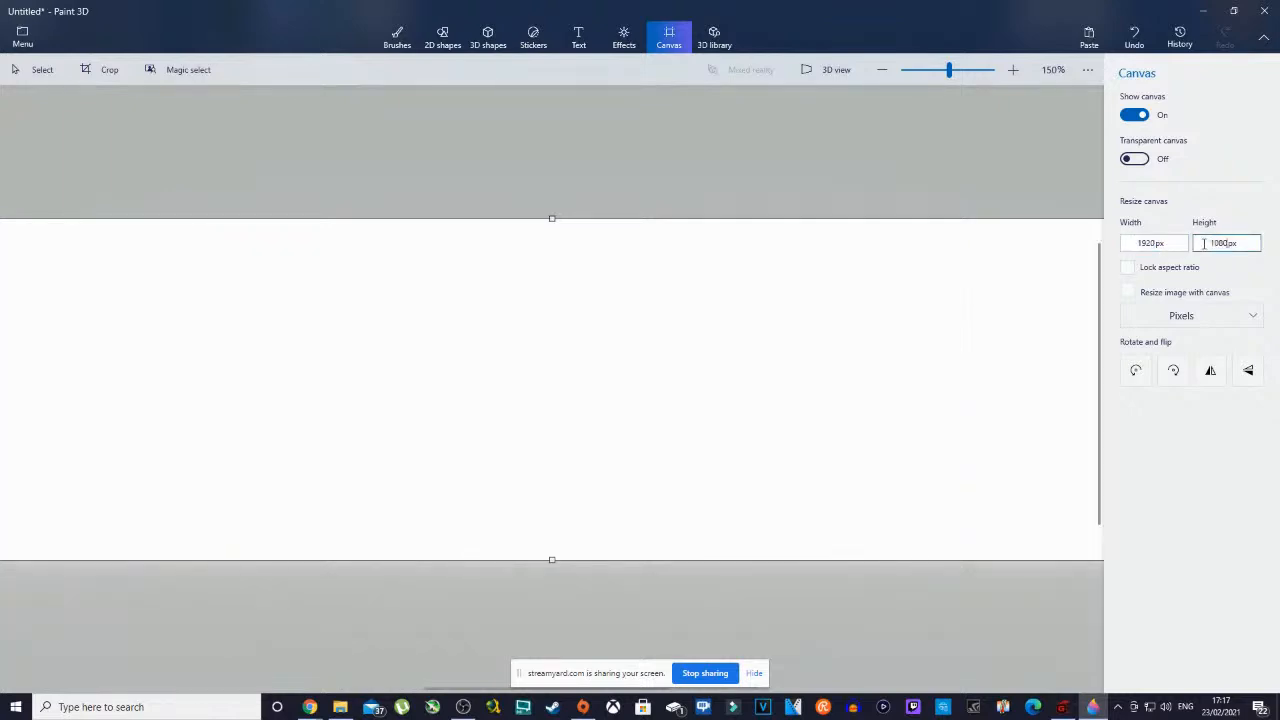
# - Apply the canvas size of 1920 × 1080 px with the height set to 1080 px
pyautogui.press('Return')
pyautogui.scroll(-6, 808, 372)
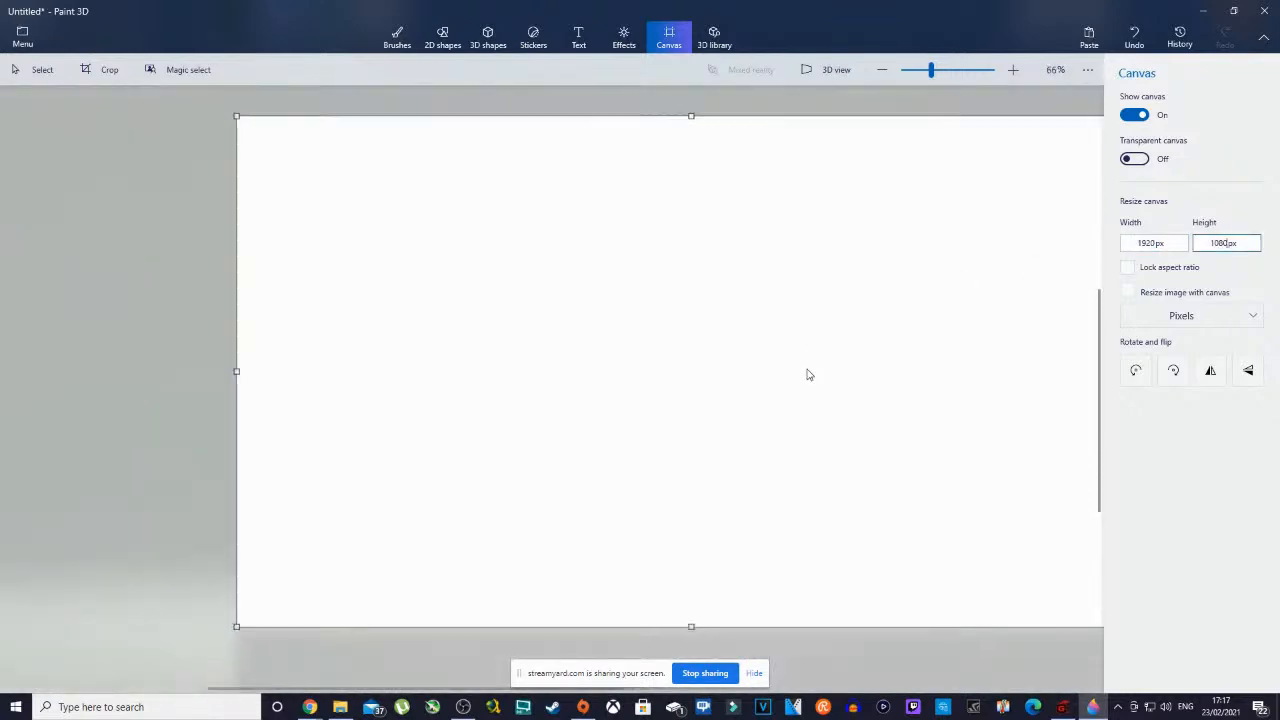
pyautogui.scroll(1, 808, 375)
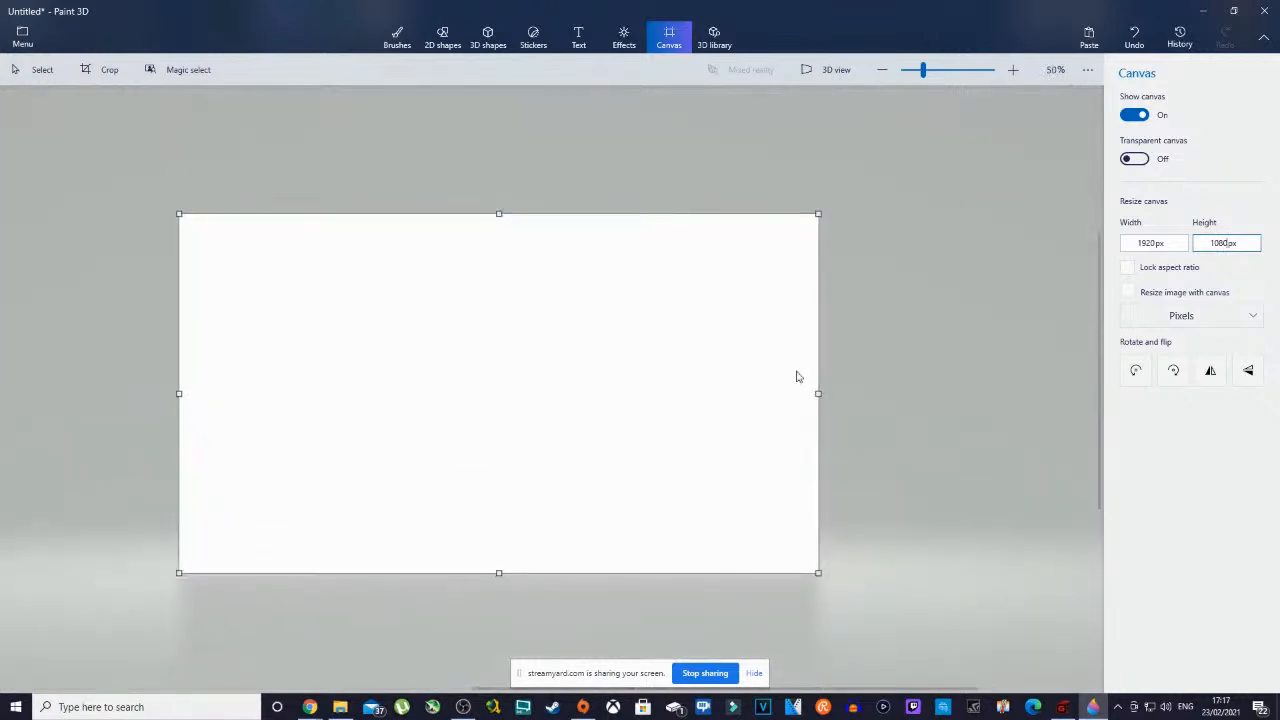
pyautogui.click(665, 190)
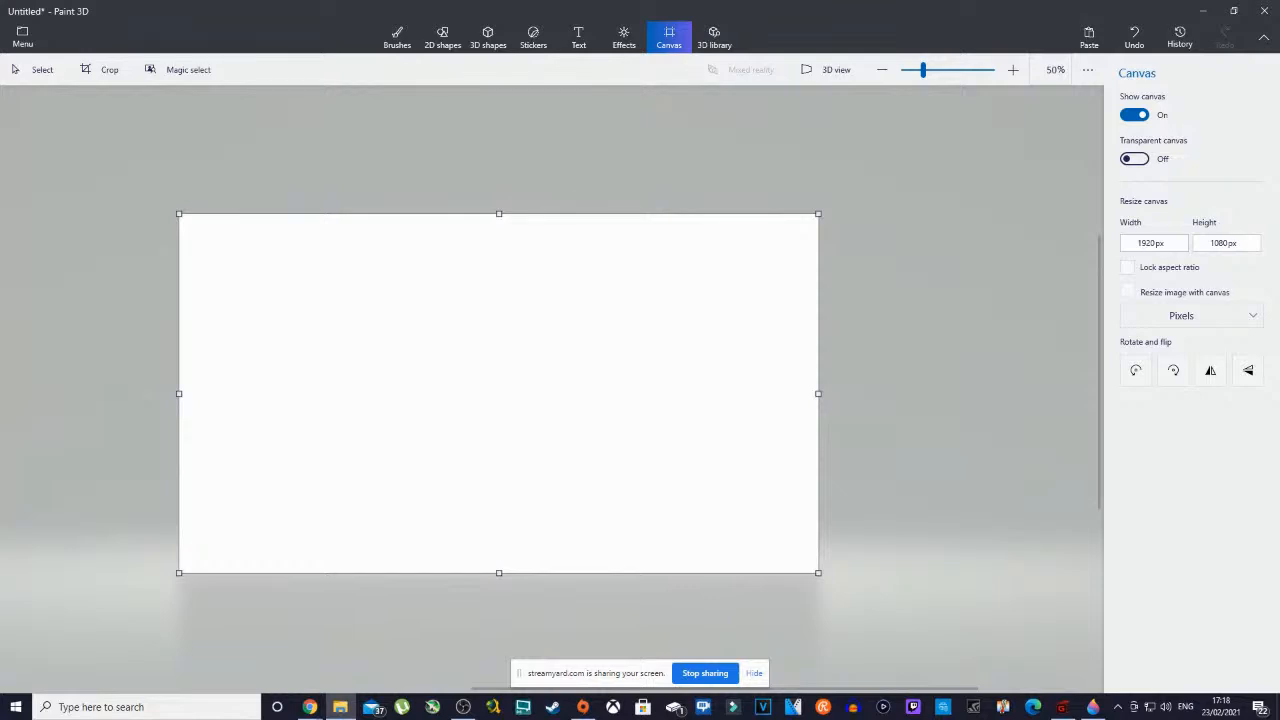
# - Insert the blue Leicester City background image and enlarge it to cover the whole canvas
pyautogui.moveTo(795, 369); pyautogui.dragTo(607, 375)
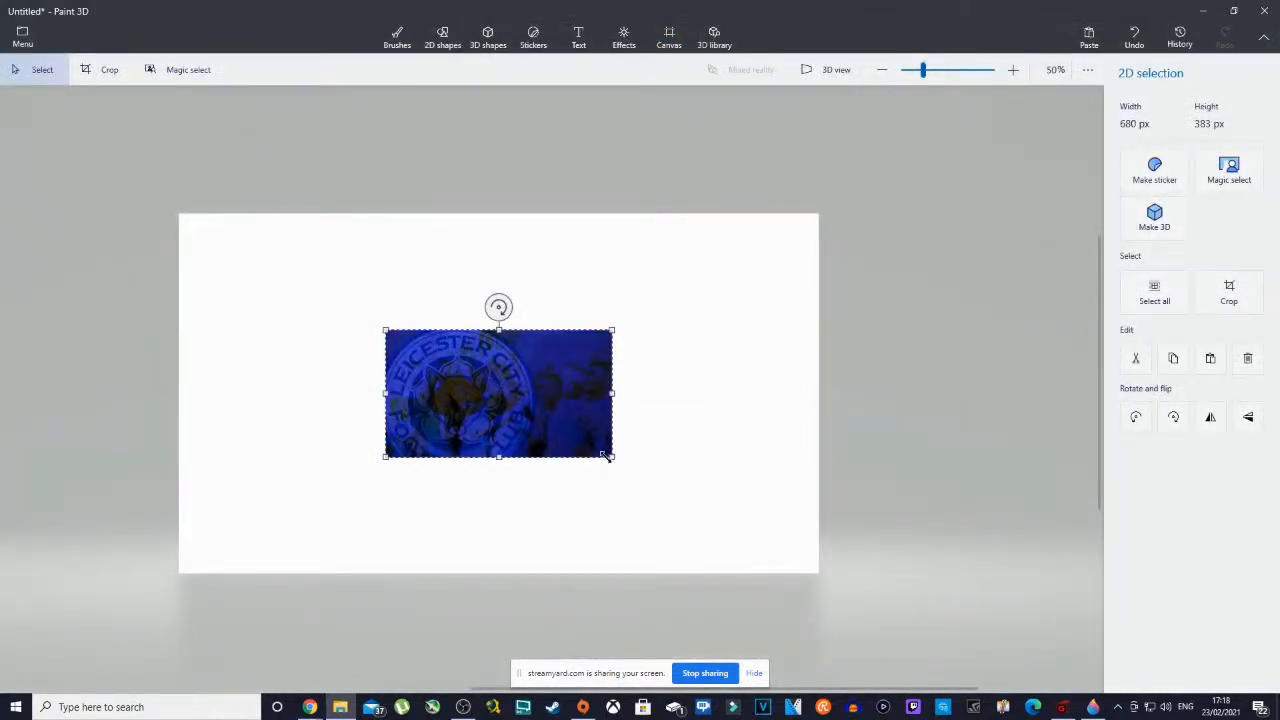
pyautogui.moveTo(613, 456); pyautogui.dragTo(811, 570)
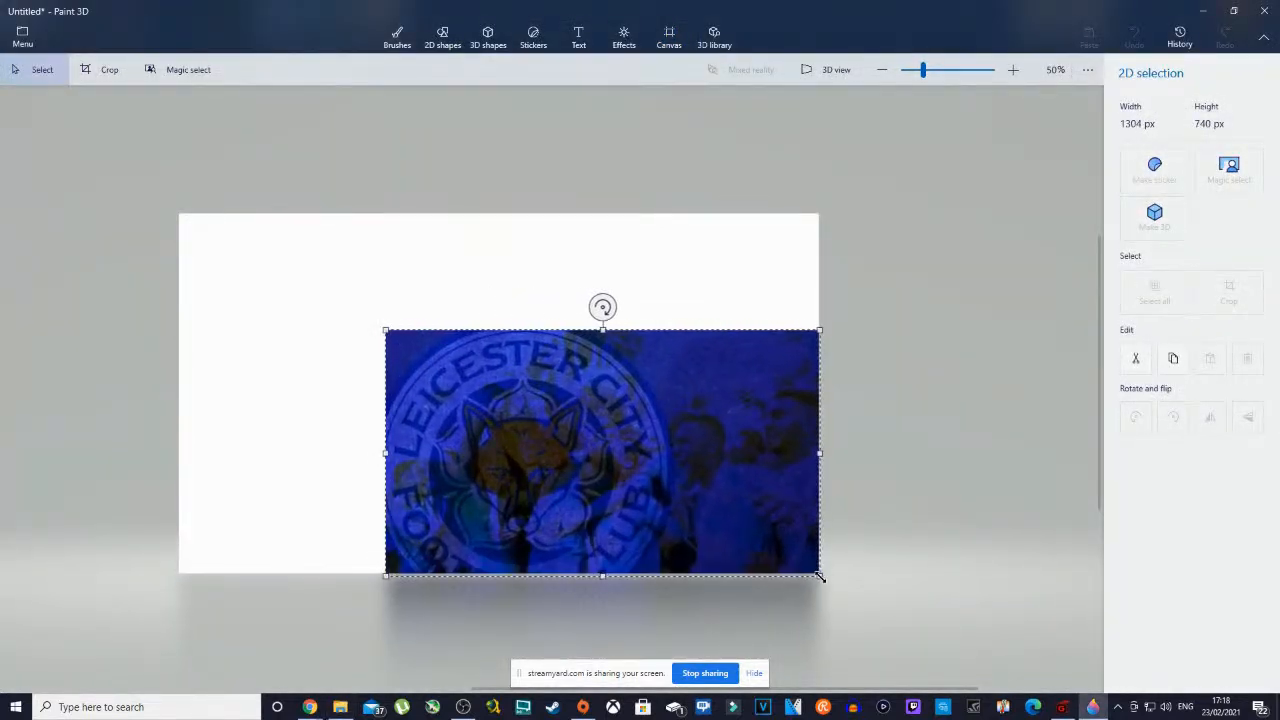
pyautogui.moveTo(386, 330); pyautogui.dragTo(174, 213)
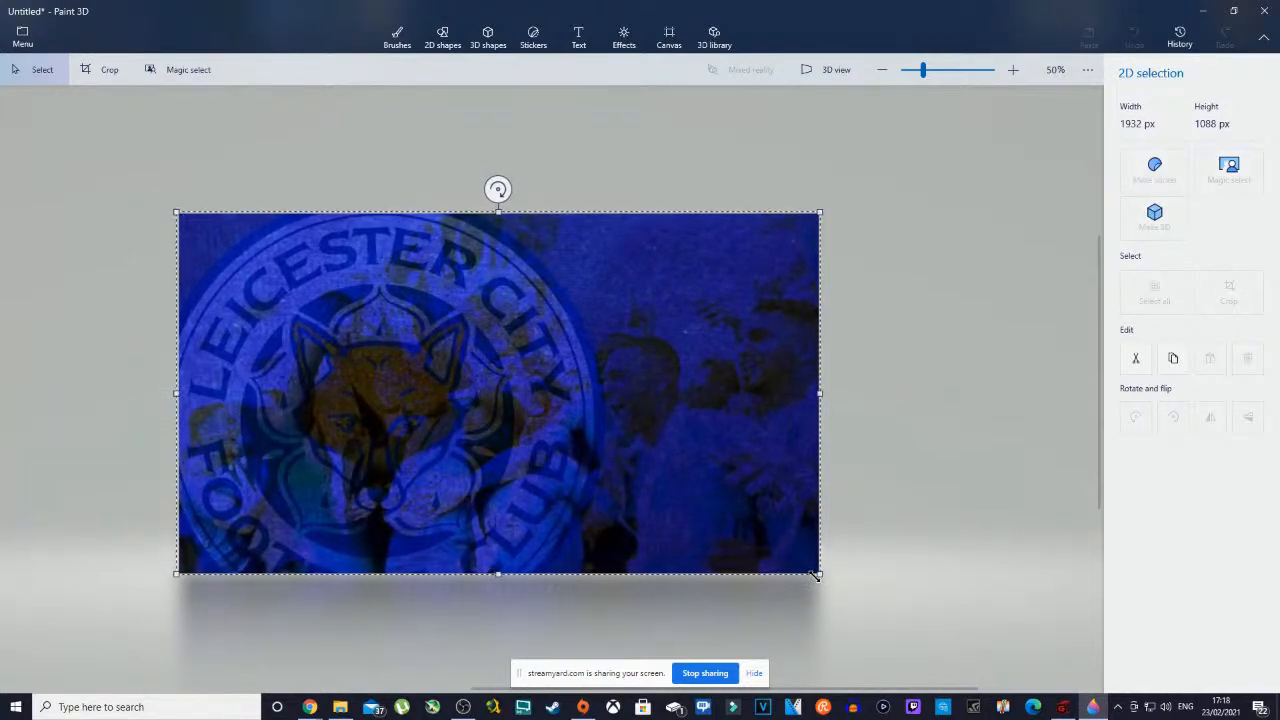
pyautogui.click(911, 522)
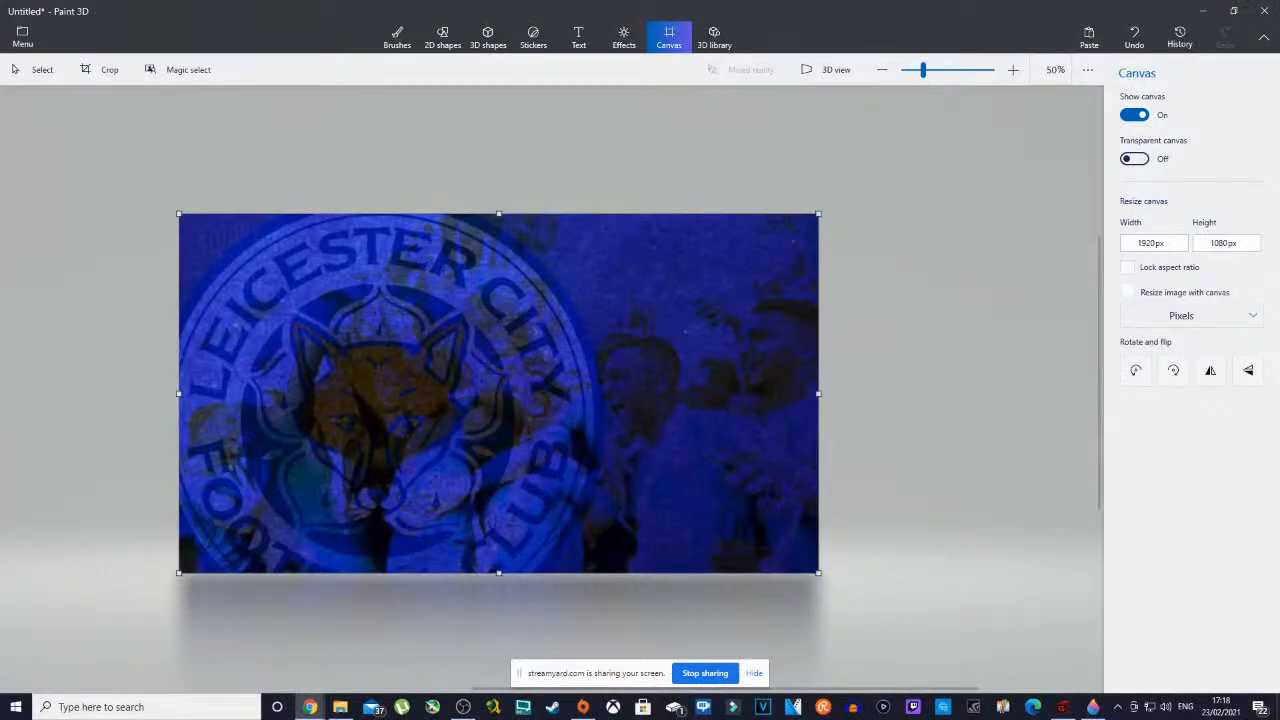
# - Switch to File Explorer and open the TEAMS LOGO folder inside hotmic frames
pyautogui.scroll(1, 768, 421)
pyautogui.scroll(-1, 716, 439)
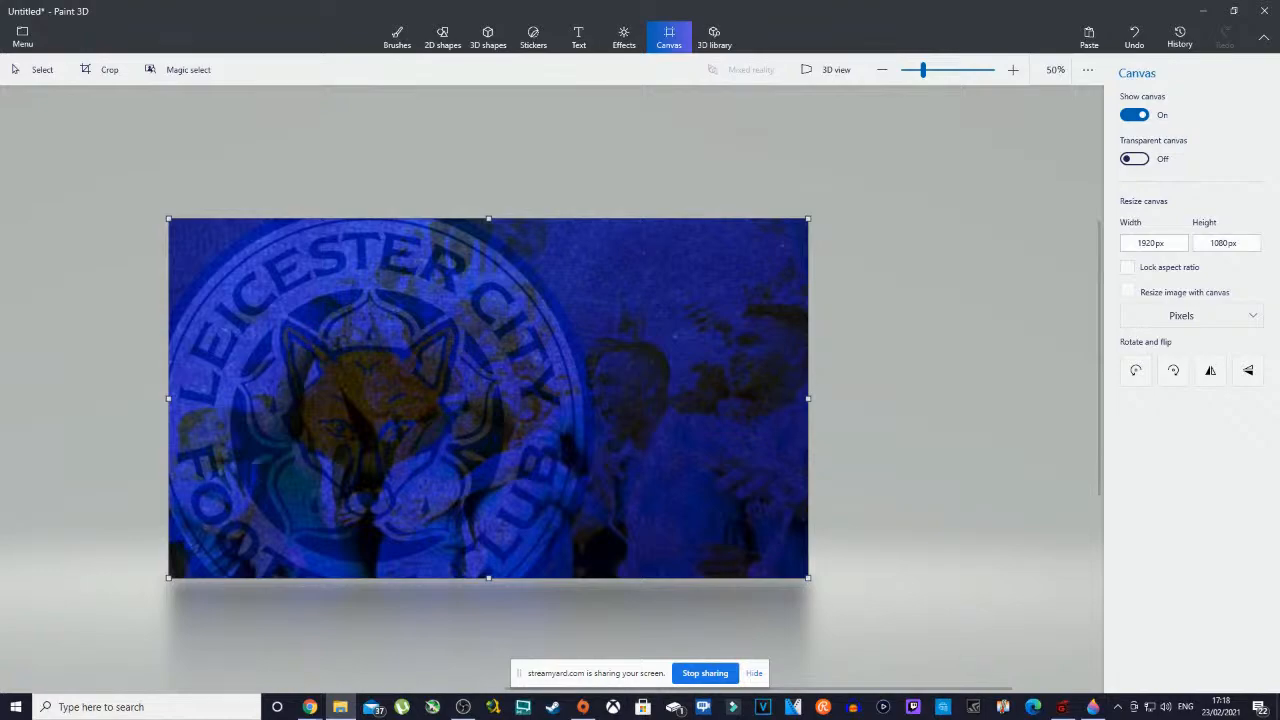
pyautogui.click(340, 707)
pyautogui.moveTo(720, 166); pyautogui.dragTo(905, 166)
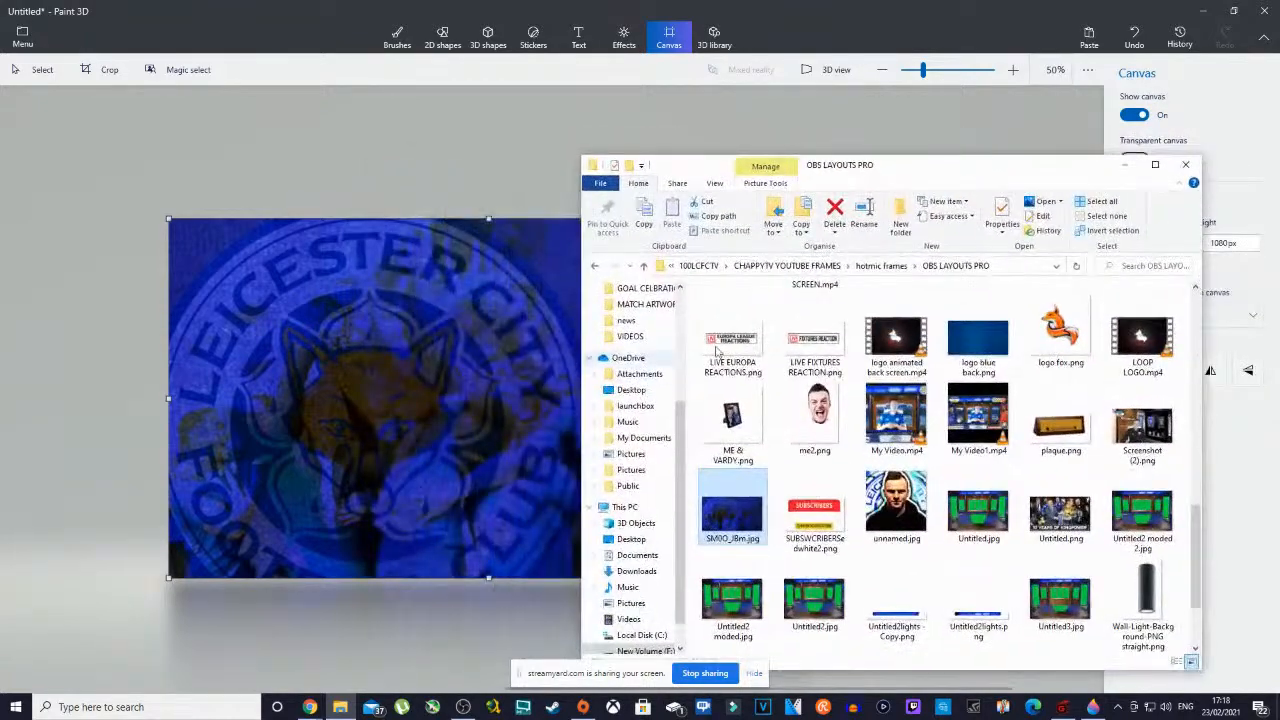
pyautogui.click(881, 265)
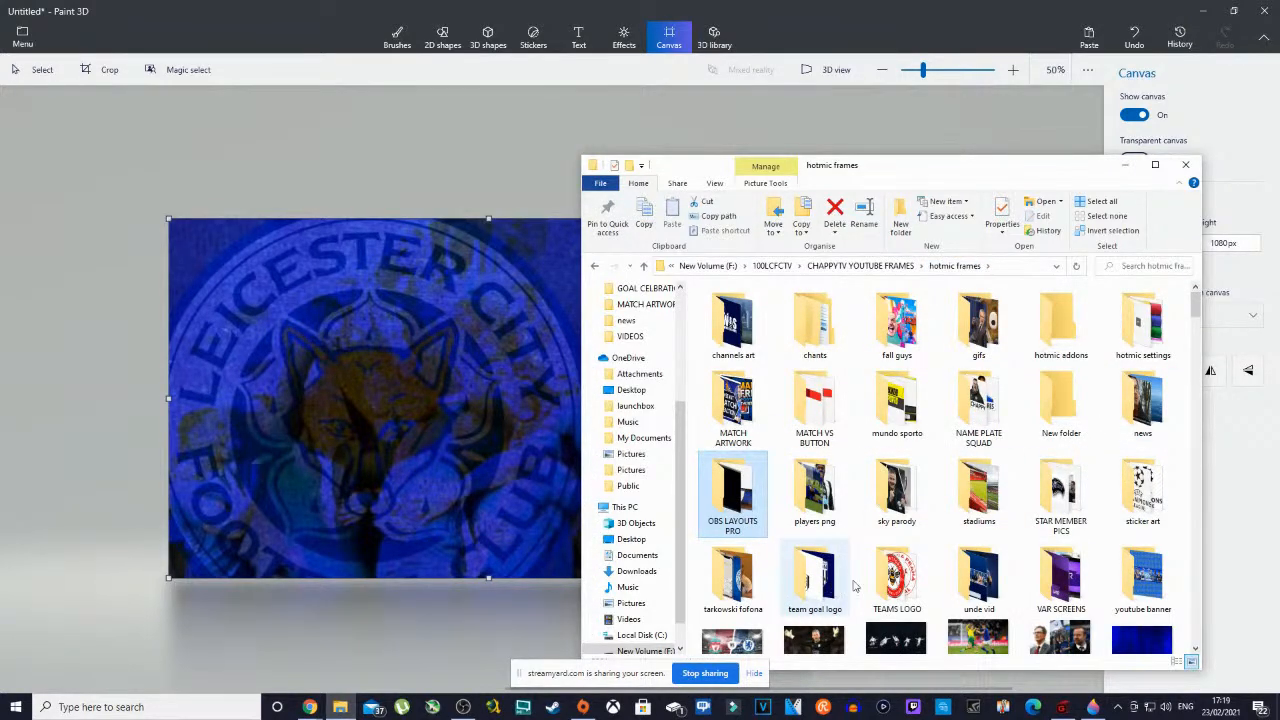
pyautogui.doubleClick(897, 578)
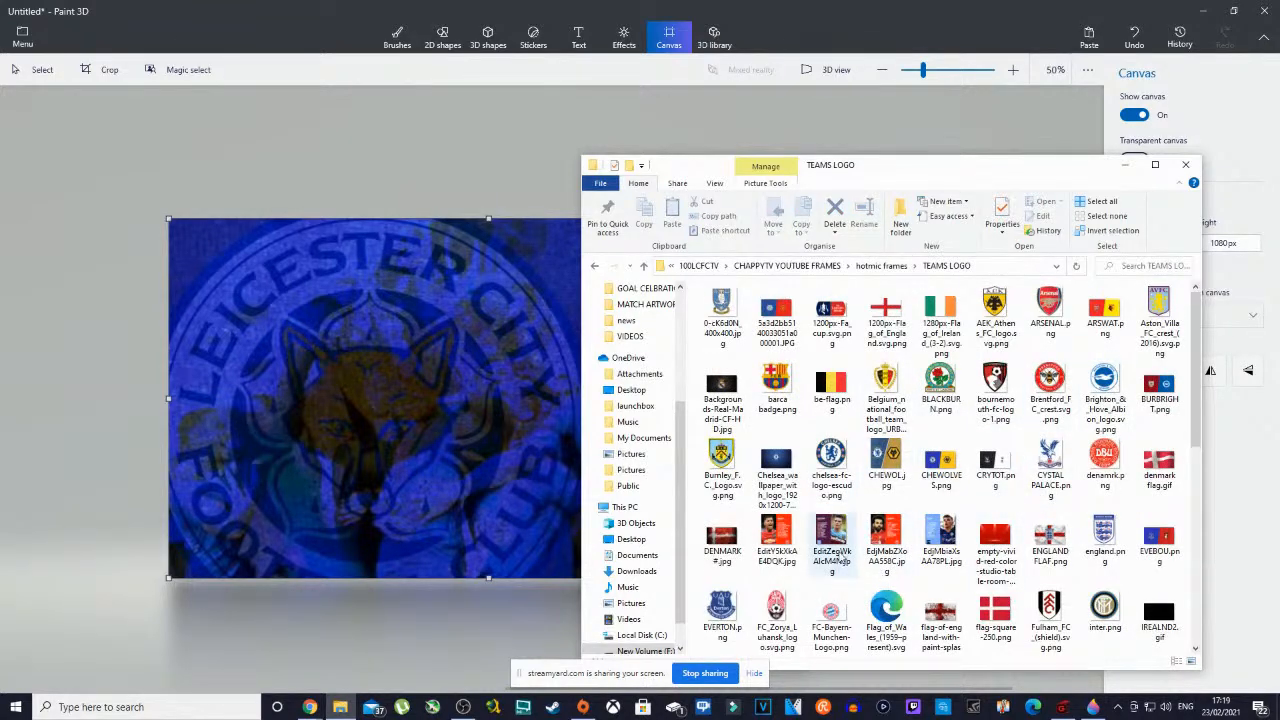
# - Try adding LEICESTER.png to the canvas as a sticker with 85% opacity, and undo it
pyautogui.scroll(-3, 1050, 515)
pyautogui.click(995, 525)
pyautogui.moveTo(995, 525)
pyautogui.mouseDown()
pyautogui.moveTo(840, 471)
pyautogui.moveTo(257, 371)
pyautogui.moveTo(371, 371)
pyautogui.moveTo(541, 327)
pyautogui.mouseUp()
pyautogui.click(1125, 164)
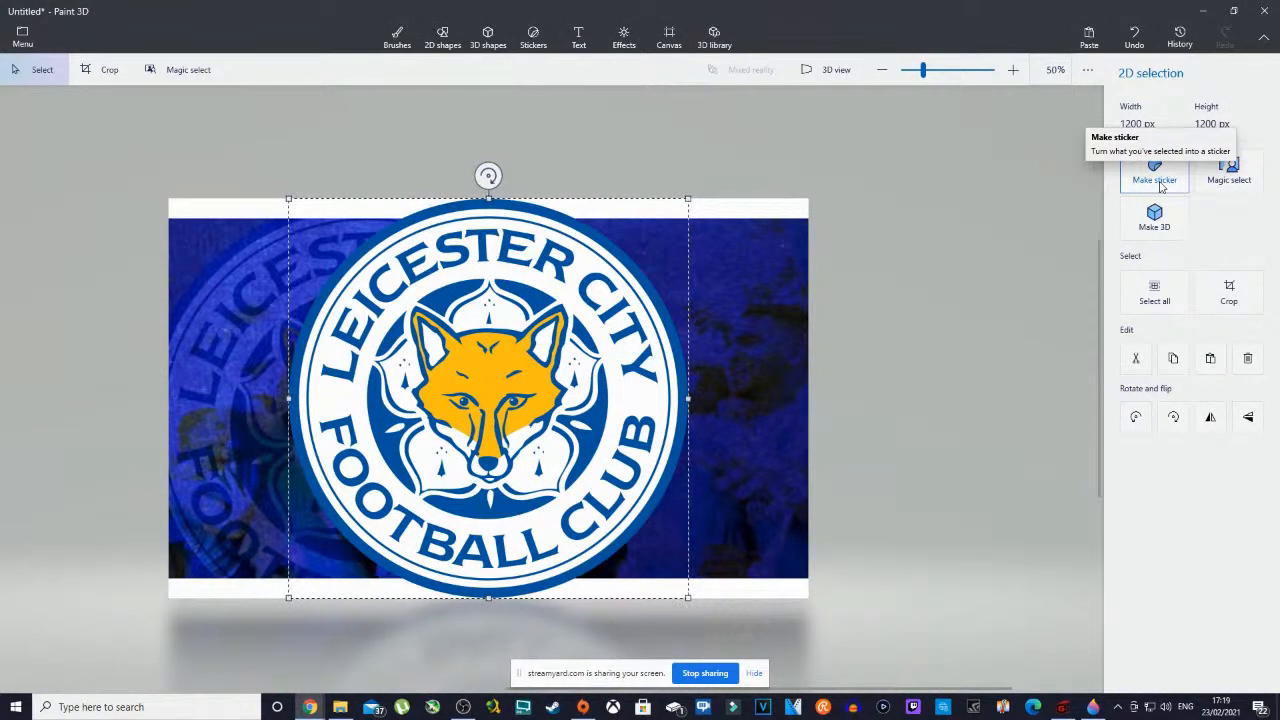
pyautogui.click(1161, 186)
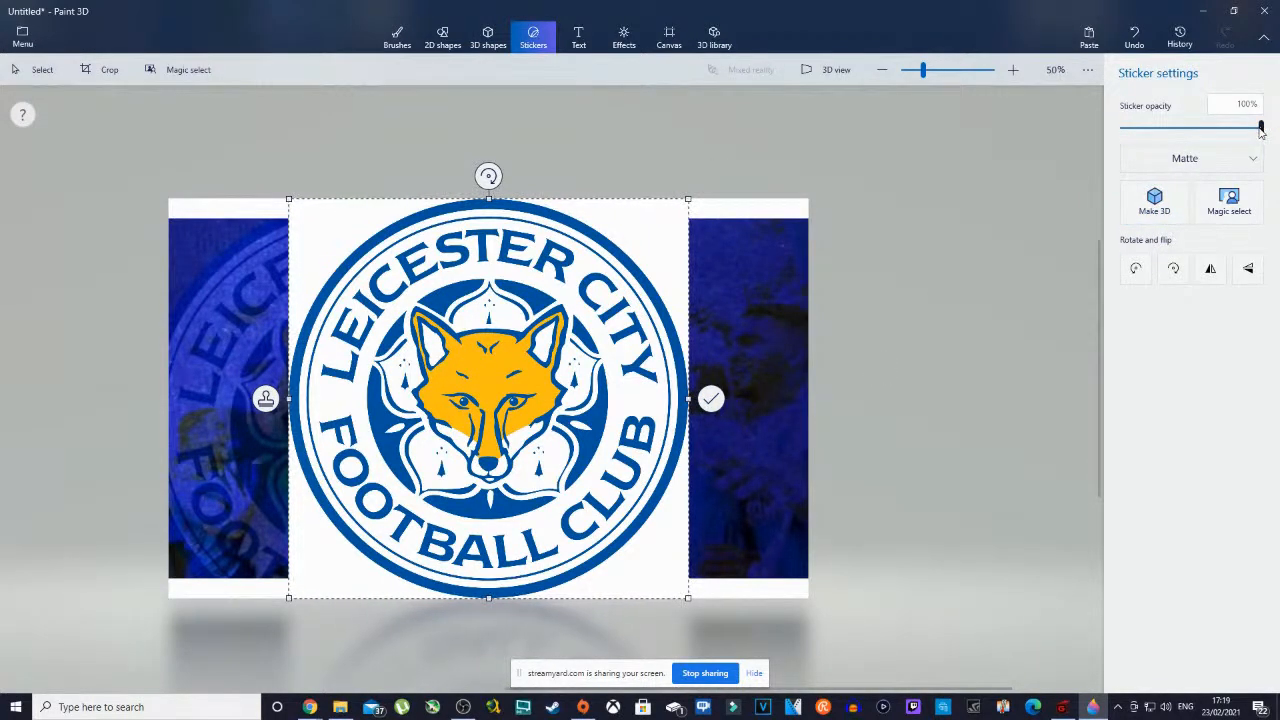
pyautogui.moveTo(1261, 130)
pyautogui.mouseDown()
pyautogui.moveTo(1229, 129)
pyautogui.moveTo(1240, 131)
pyautogui.mouseUp()
pyautogui.click(1134, 38)
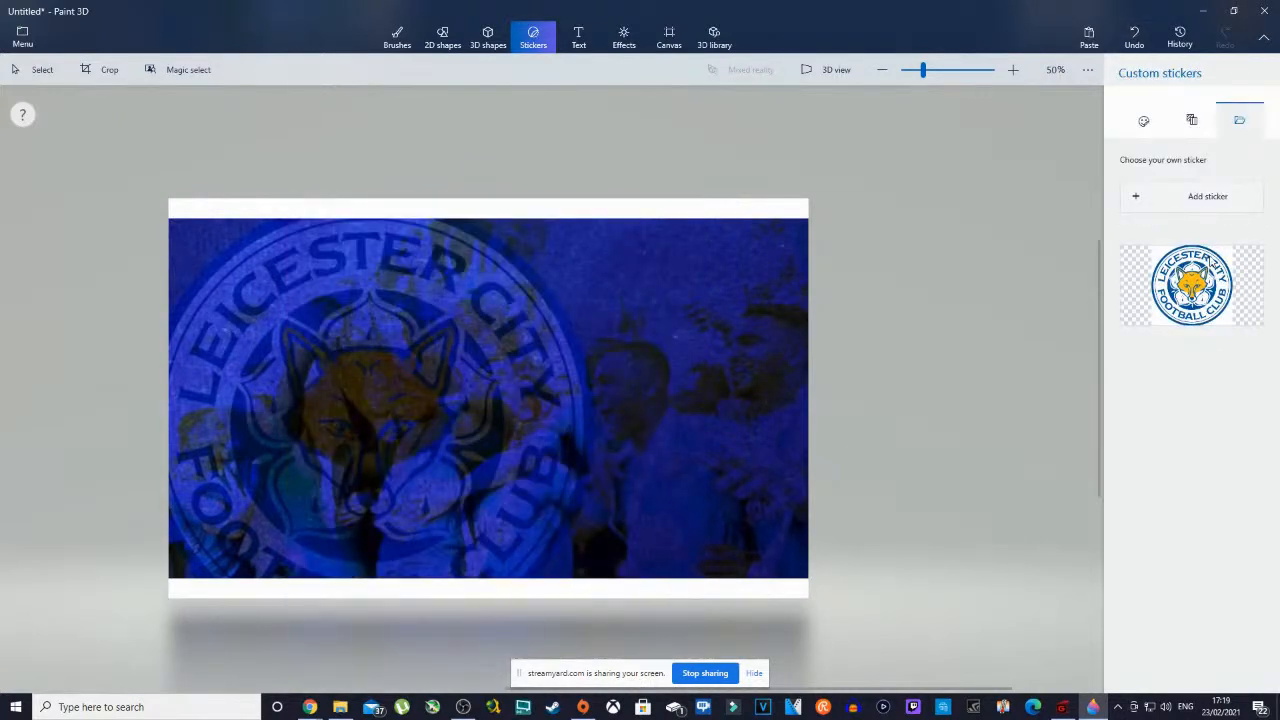
# - Try adding LEICESTER.png again and converting it to a 3D object, and undo back to the plain background image
pyautogui.click(340, 707)
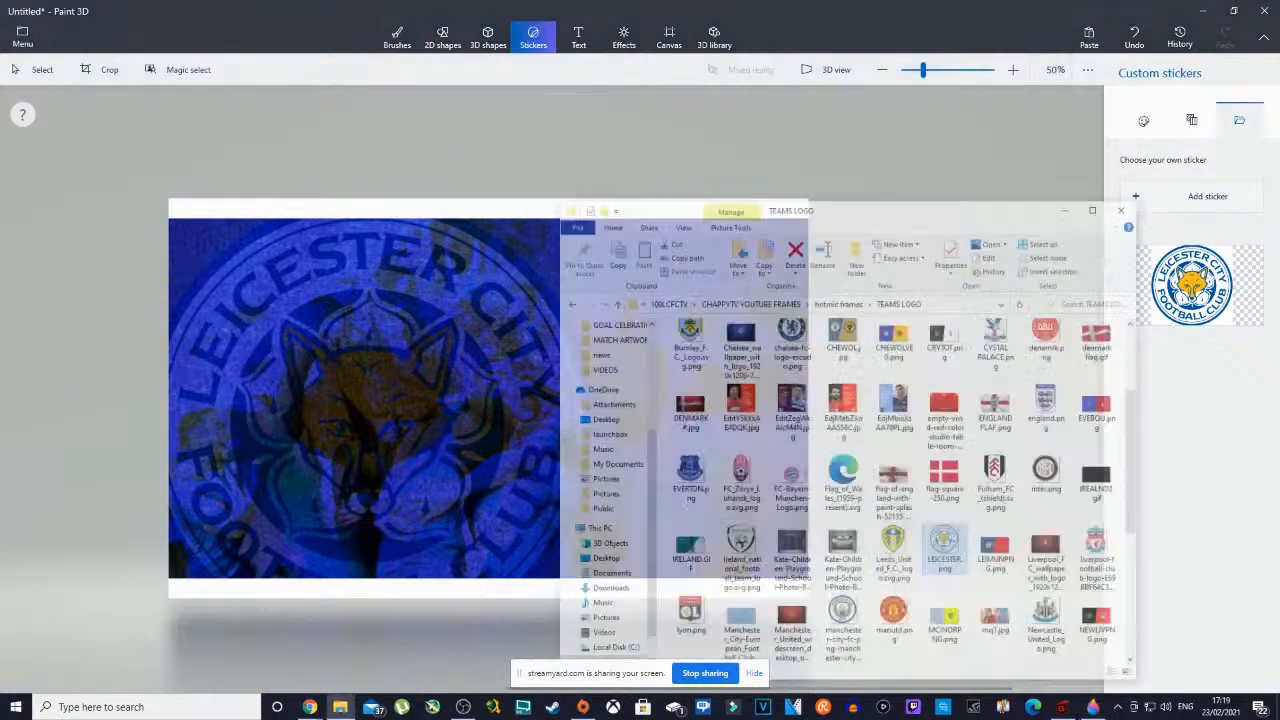
pyautogui.moveTo(995, 525)
pyautogui.mouseDown()
pyautogui.moveTo(400, 514)
pyautogui.moveTo(438, 500)
pyautogui.mouseUp()
pyautogui.click(1121, 166)
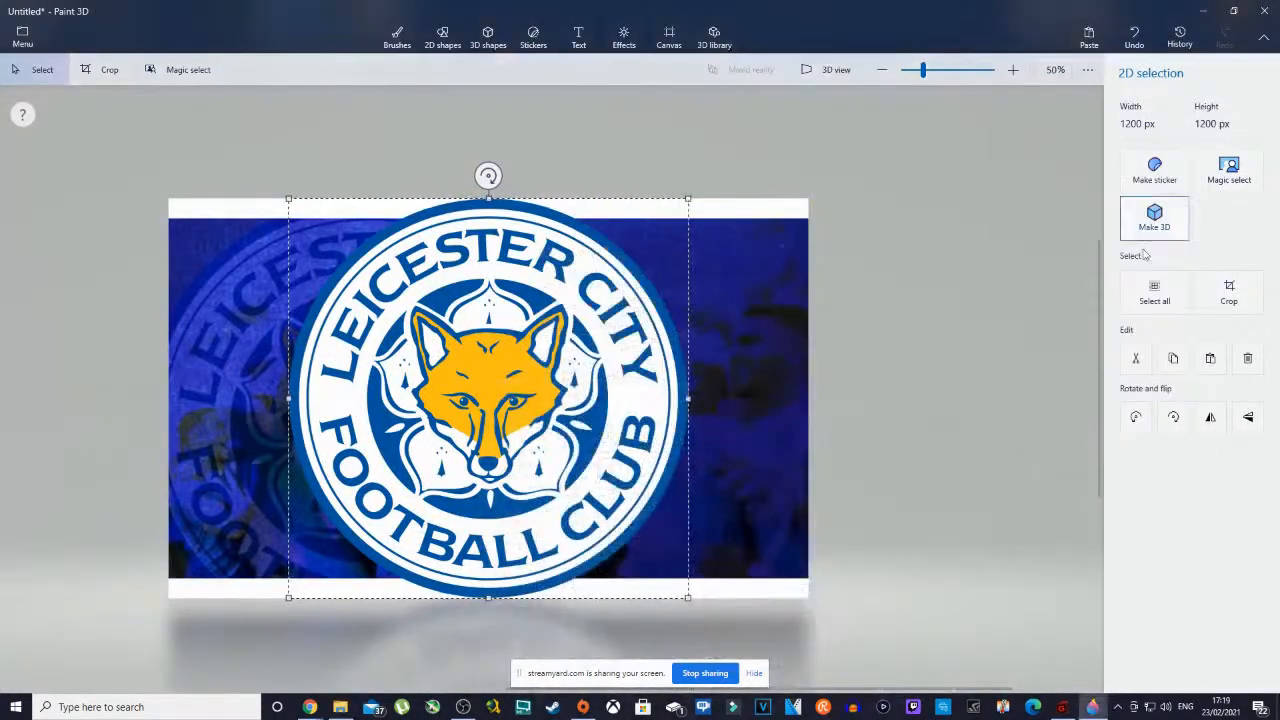
pyautogui.click(1153, 213)
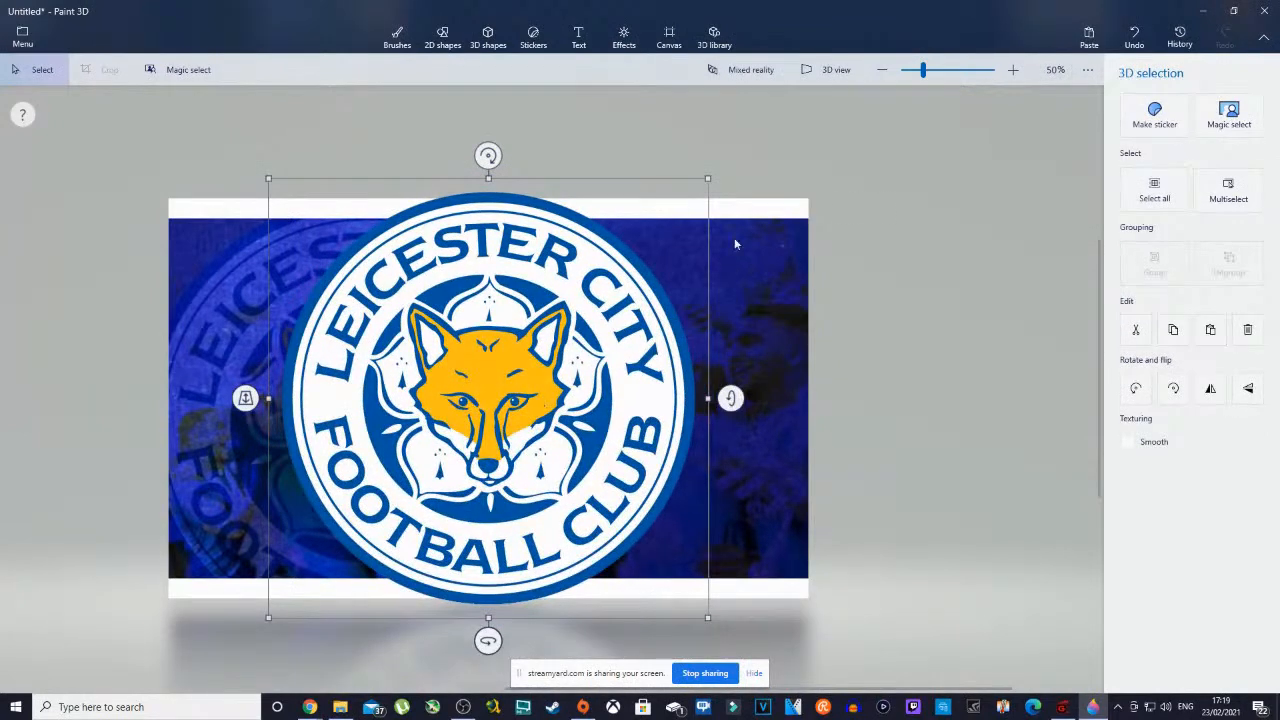
pyautogui.click(1135, 38)
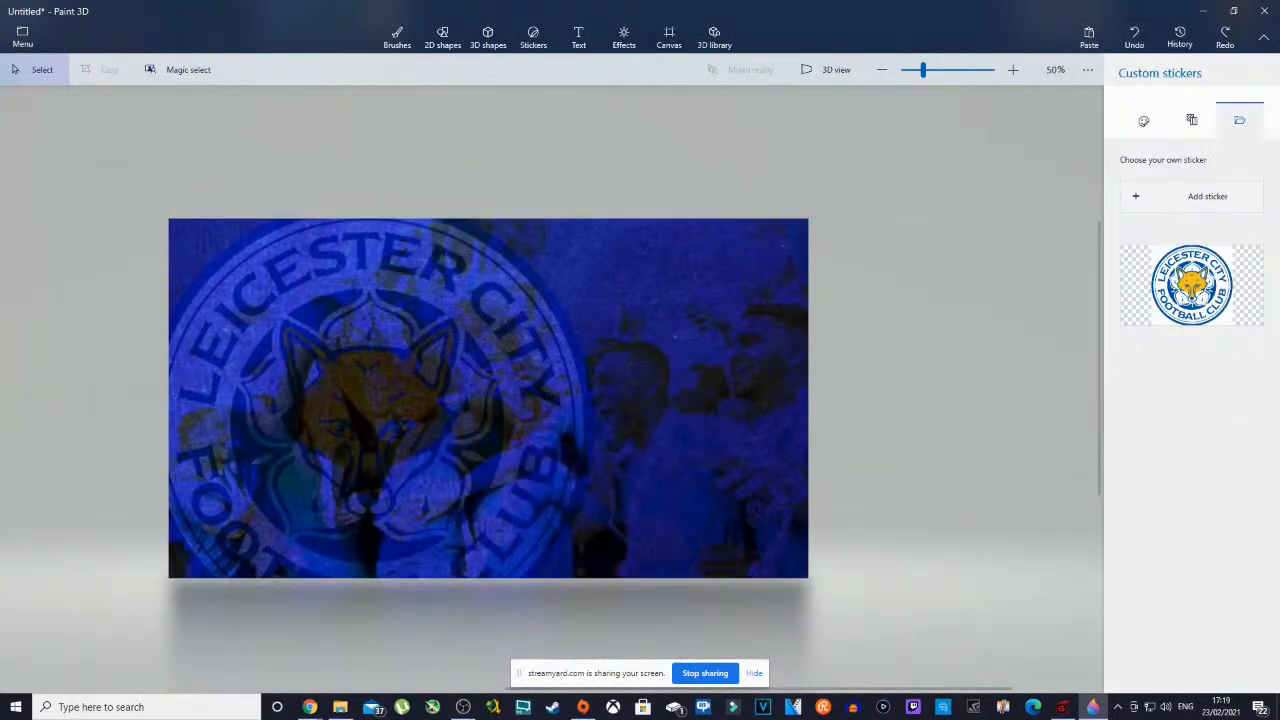
# - Add LEICESTER.png to the canvas as a 3D object, shrink it and place it near the canvas centre
pyautogui.click(341, 707)
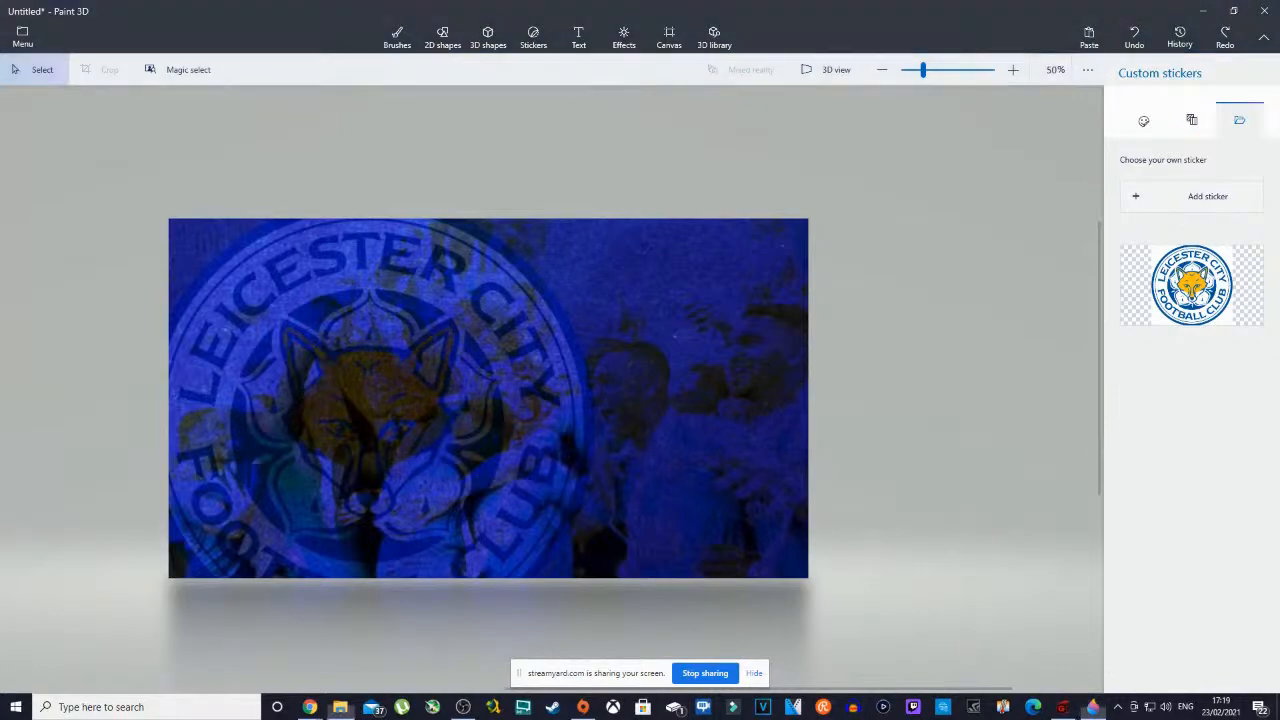
pyautogui.moveTo(1004, 522); pyautogui.dragTo(375, 537)
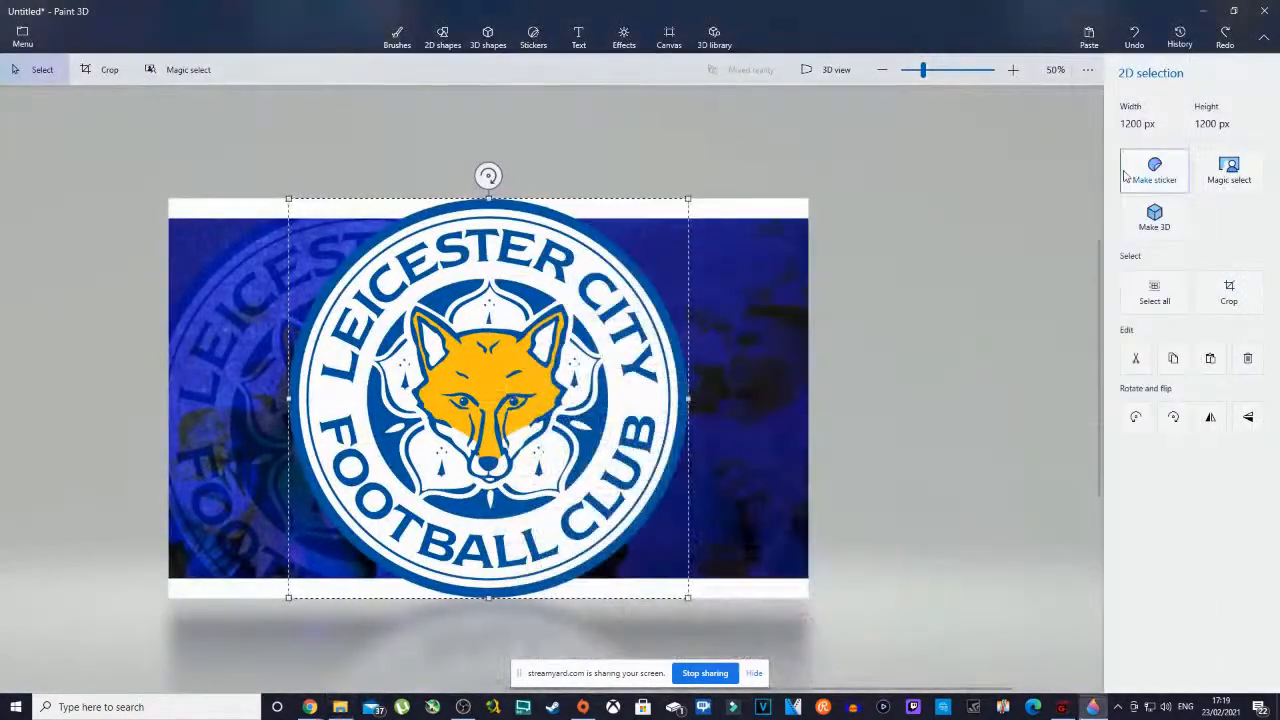
pyautogui.click(1154, 216)
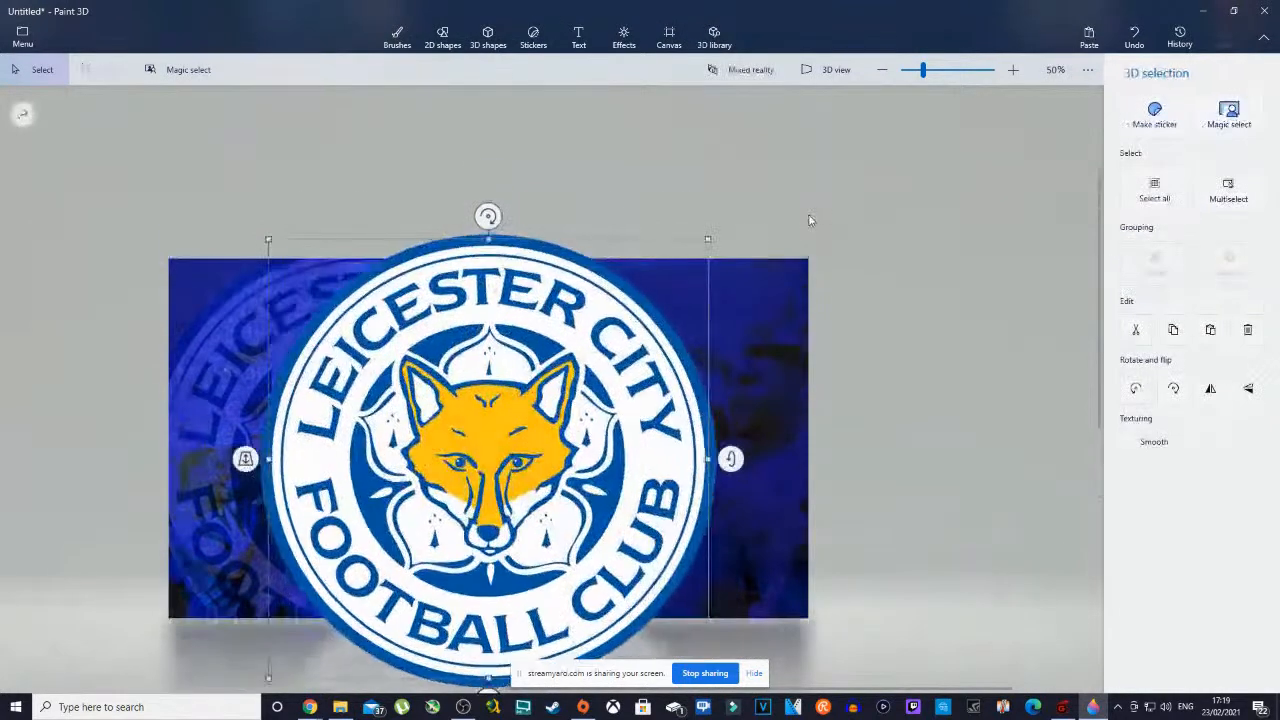
pyautogui.moveTo(708, 240); pyautogui.dragTo(553, 355)
pyautogui.moveTo(475, 475); pyautogui.dragTo(544, 393)
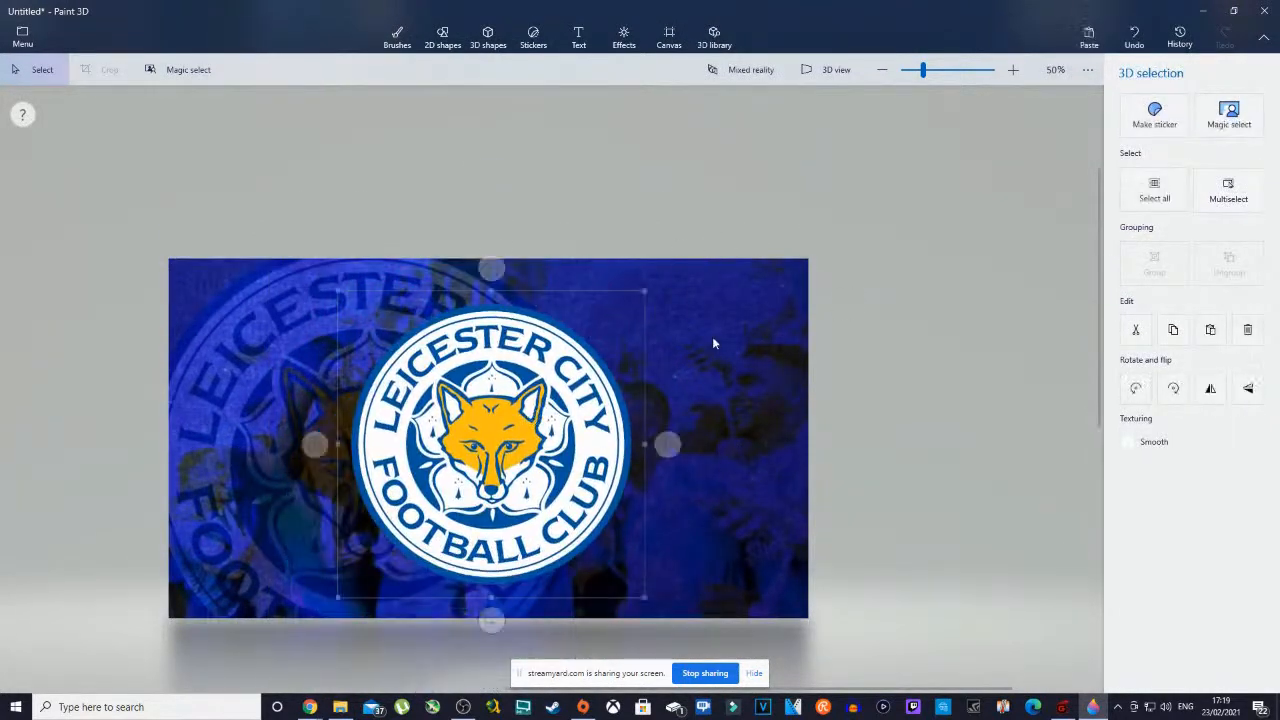
# - Make the Leicester logo a sticker with 44% opacity, move it to the canvas's upper left and convert it to 3D
pyautogui.click(1155, 122)
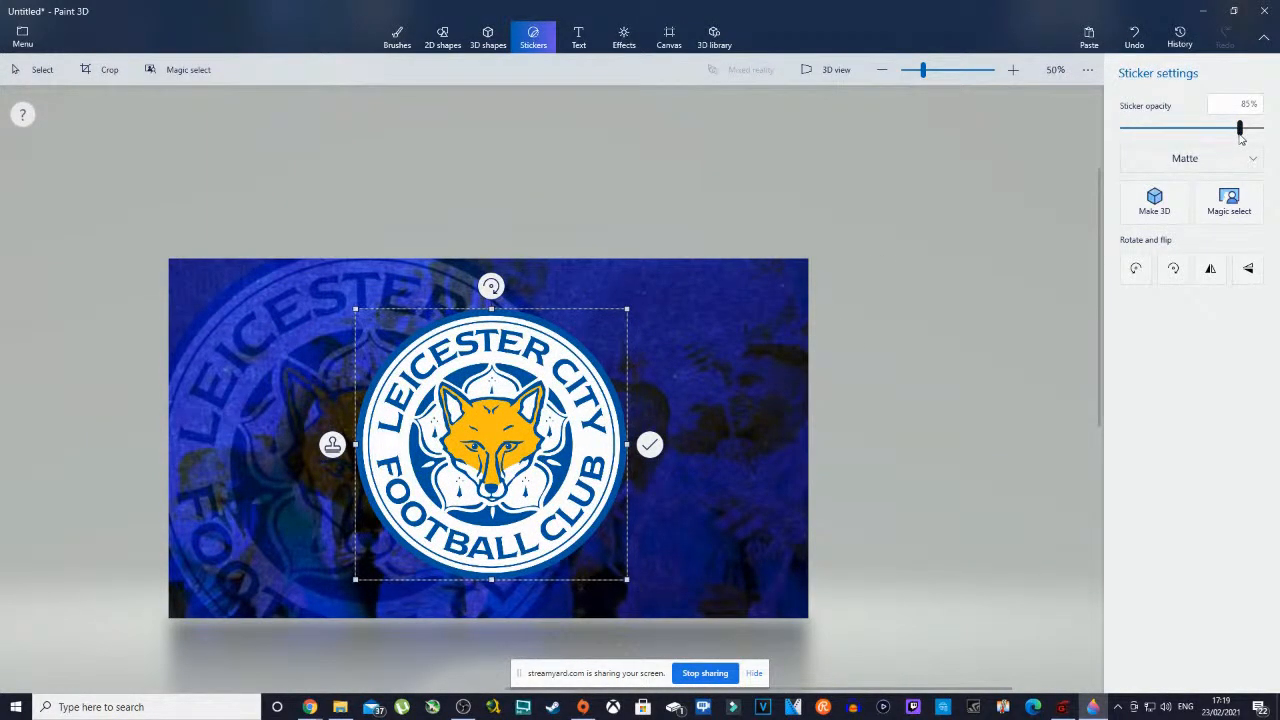
pyautogui.moveTo(1240, 128); pyautogui.dragTo(1184, 134)
pyautogui.moveTo(495, 430); pyautogui.dragTo(311, 378)
pyautogui.click(1156, 205)
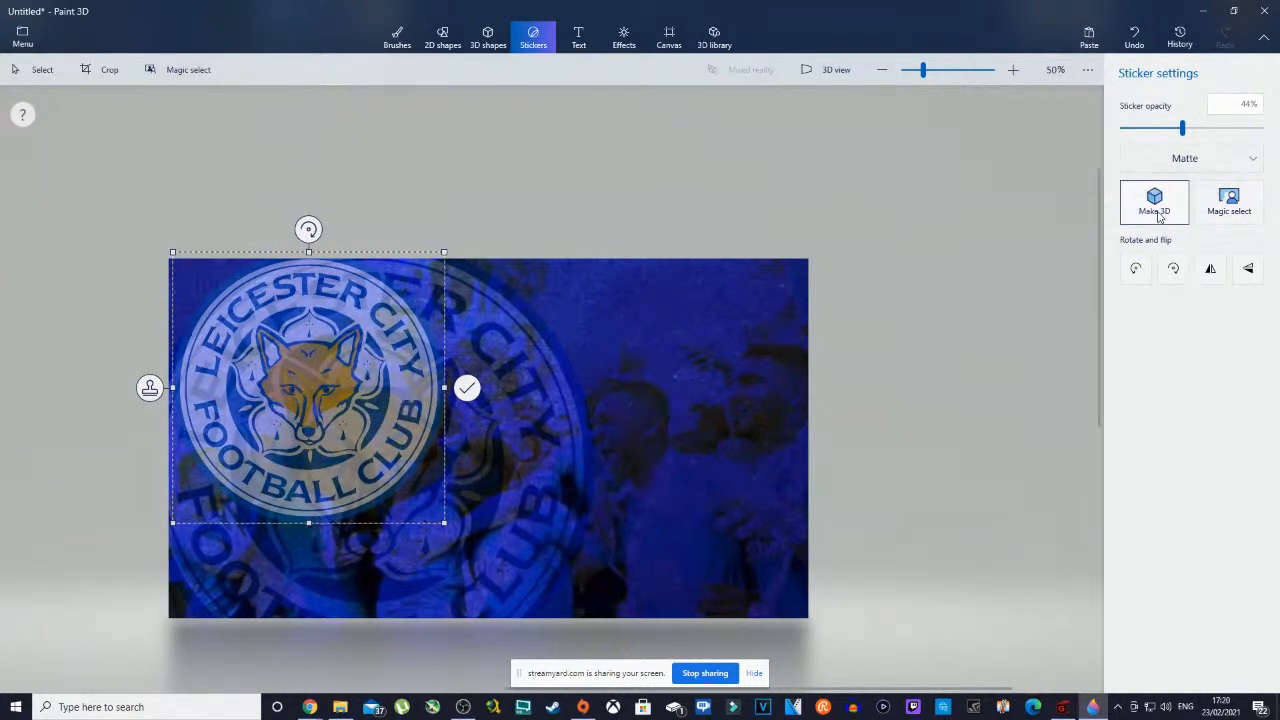
# - Shrink the semi-transparent Leicester logo and fit it into the upper-left corner of the background image
pyautogui.moveTo(311, 396); pyautogui.dragTo(528, 326)
pyautogui.moveTo(673, 468); pyautogui.dragTo(323, 421)
pyautogui.moveTo(254, 342); pyautogui.dragTo(266, 354)
pyautogui.moveTo(253, 245); pyautogui.dragTo(251, 233)
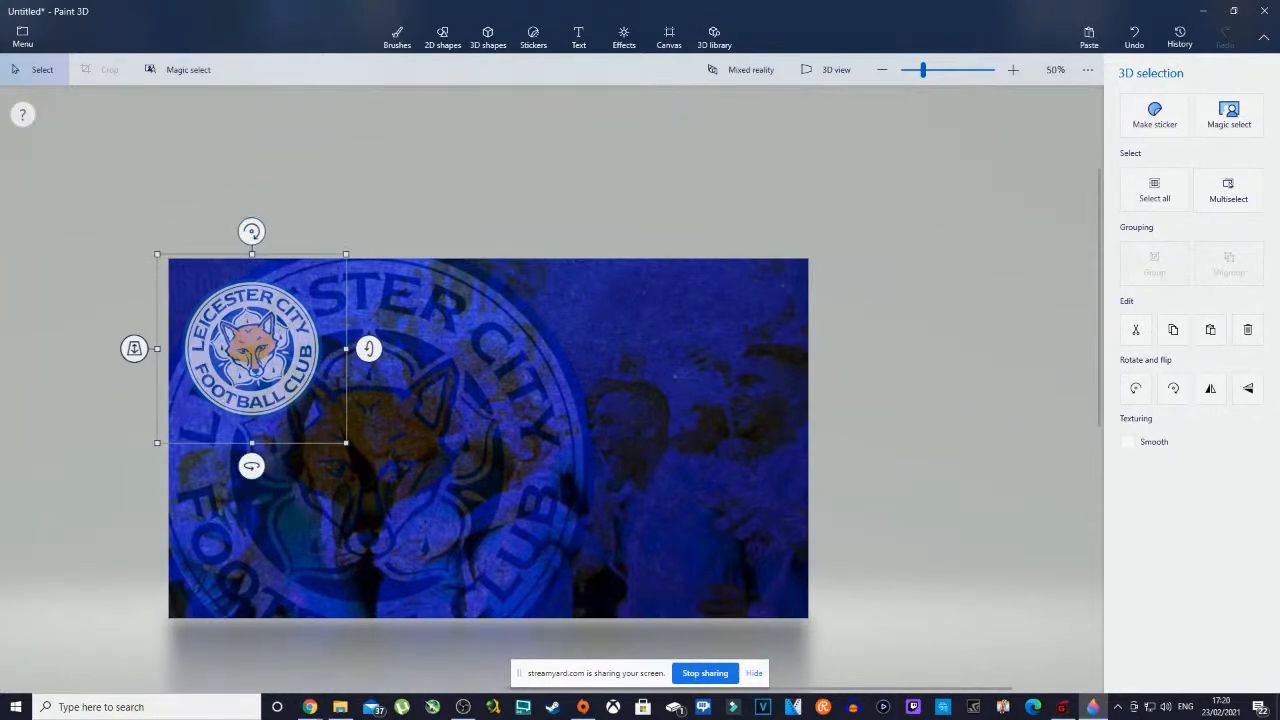
pyautogui.moveTo(344, 440); pyautogui.dragTo(363, 457)
pyautogui.moveTo(286, 397); pyautogui.dragTo(274, 384)
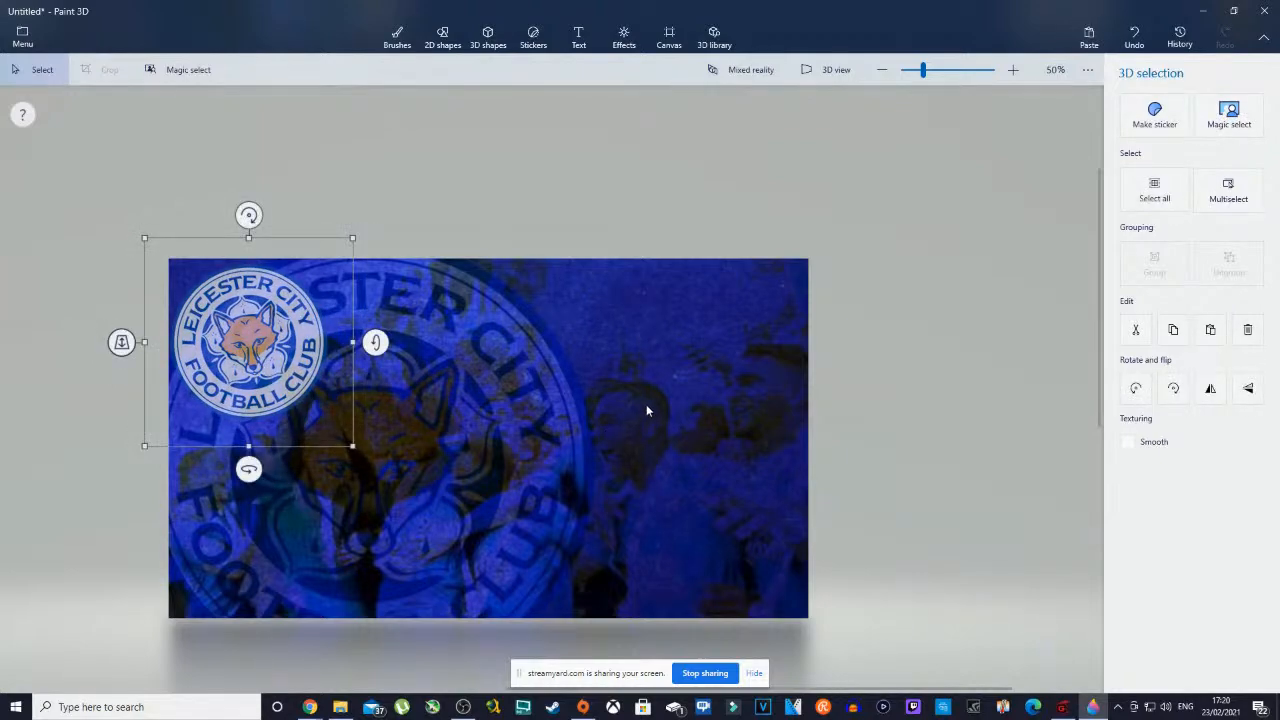
pyautogui.click(709, 399)
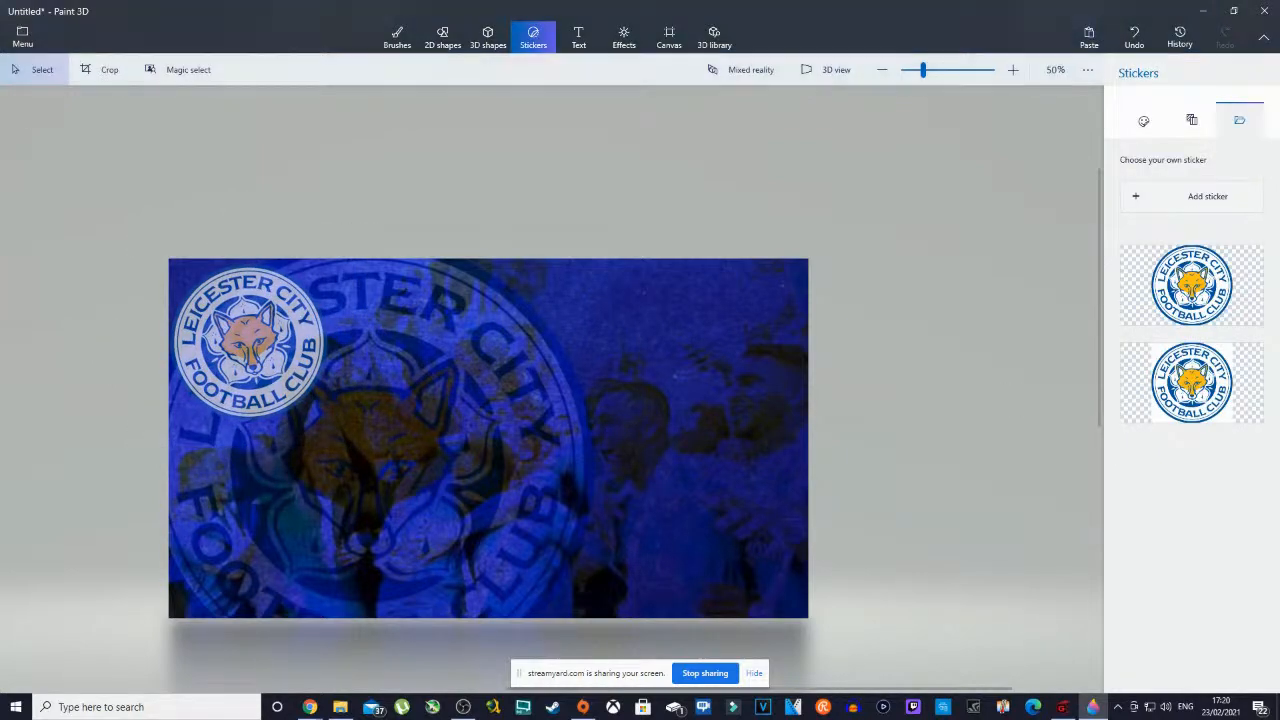
# - Add ARSENAL.png from the TEAMS LOGO folder to the canvas
pyautogui.click(340, 707)
pyautogui.scroll(3, 989, 431)
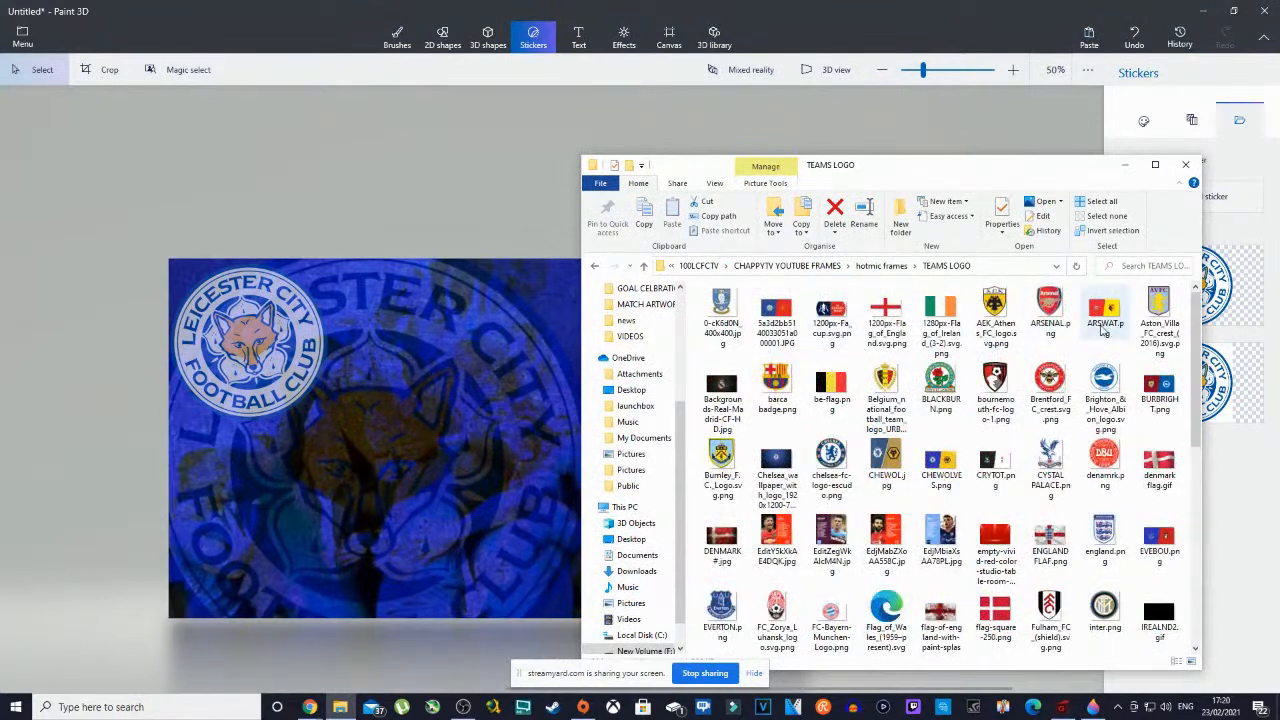
pyautogui.moveTo(1050, 312)
pyautogui.mouseDown()
pyautogui.moveTo(945, 385)
pyautogui.moveTo(556, 453)
pyautogui.mouseUp()
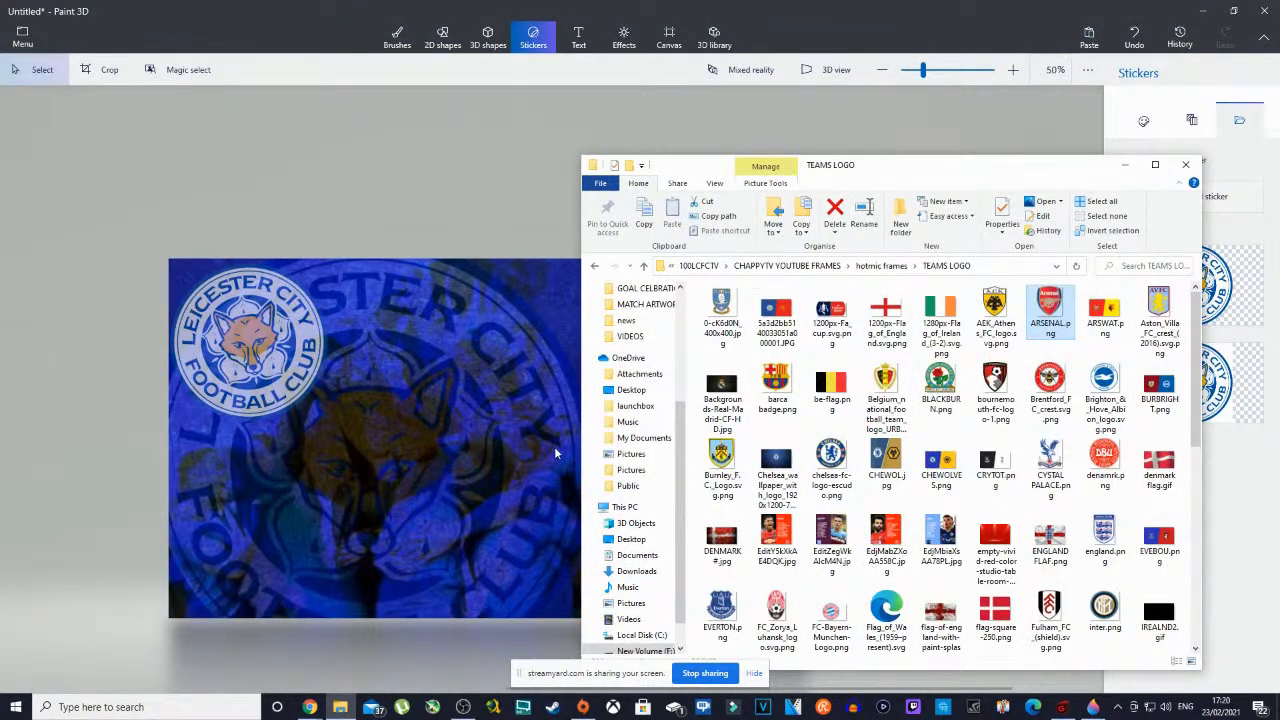
pyautogui.moveTo(1052, 310)
pyautogui.mouseDown()
pyautogui.moveTo(629, 359)
pyautogui.moveTo(374, 432)
pyautogui.mouseUp()
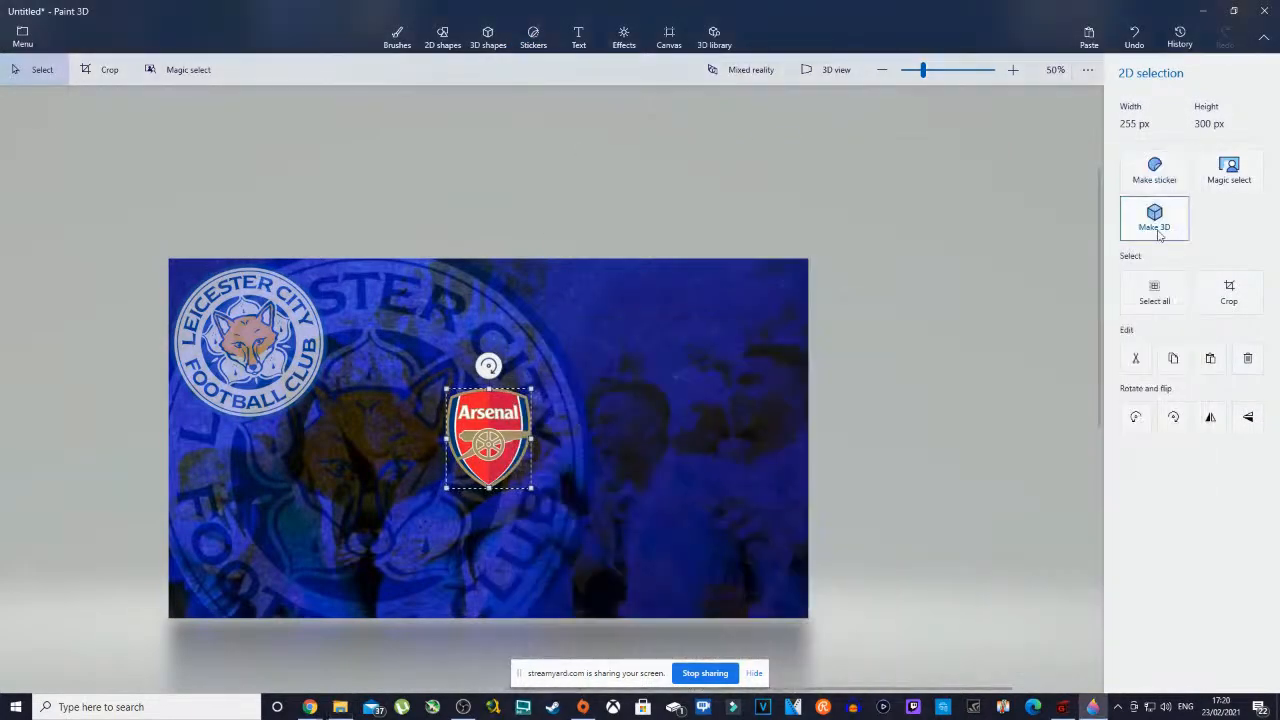
# - Convert the Arsenal logo to a sticker with 41% opacity and make it a 3D object
pyautogui.click(1155, 226)
pyautogui.click(1155, 115)
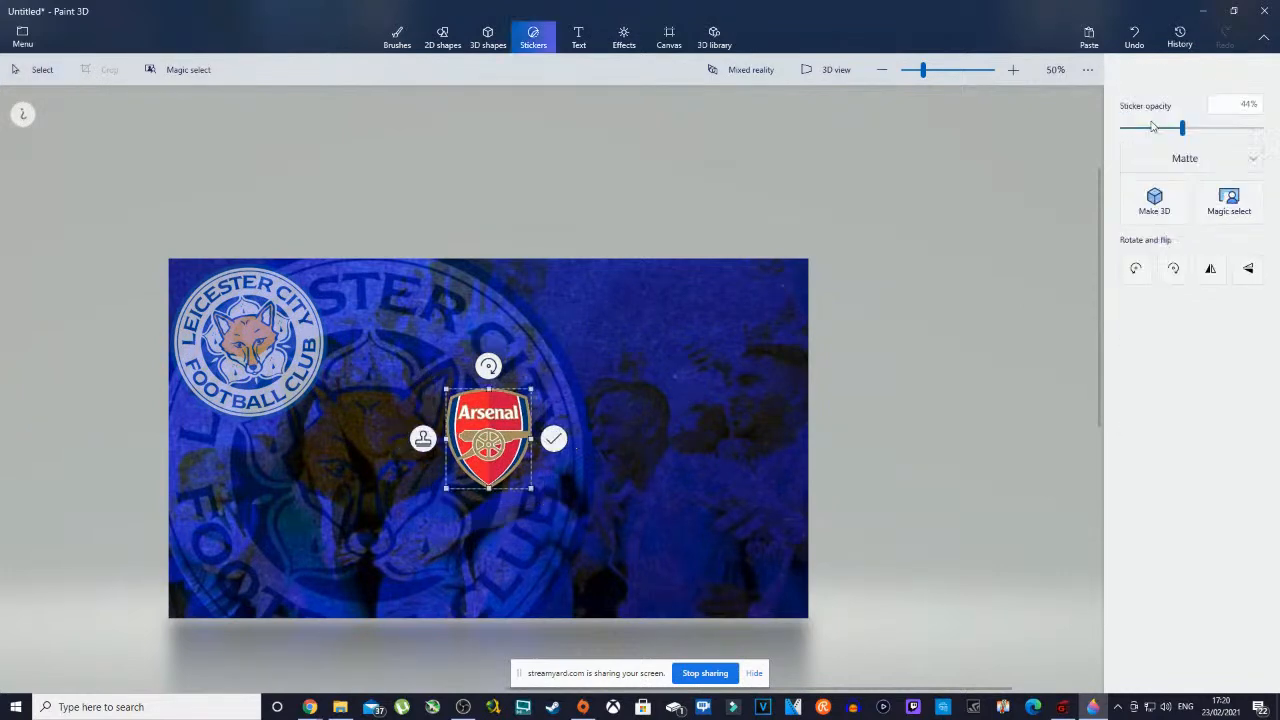
pyautogui.moveTo(1182, 130); pyautogui.dragTo(1179, 130)
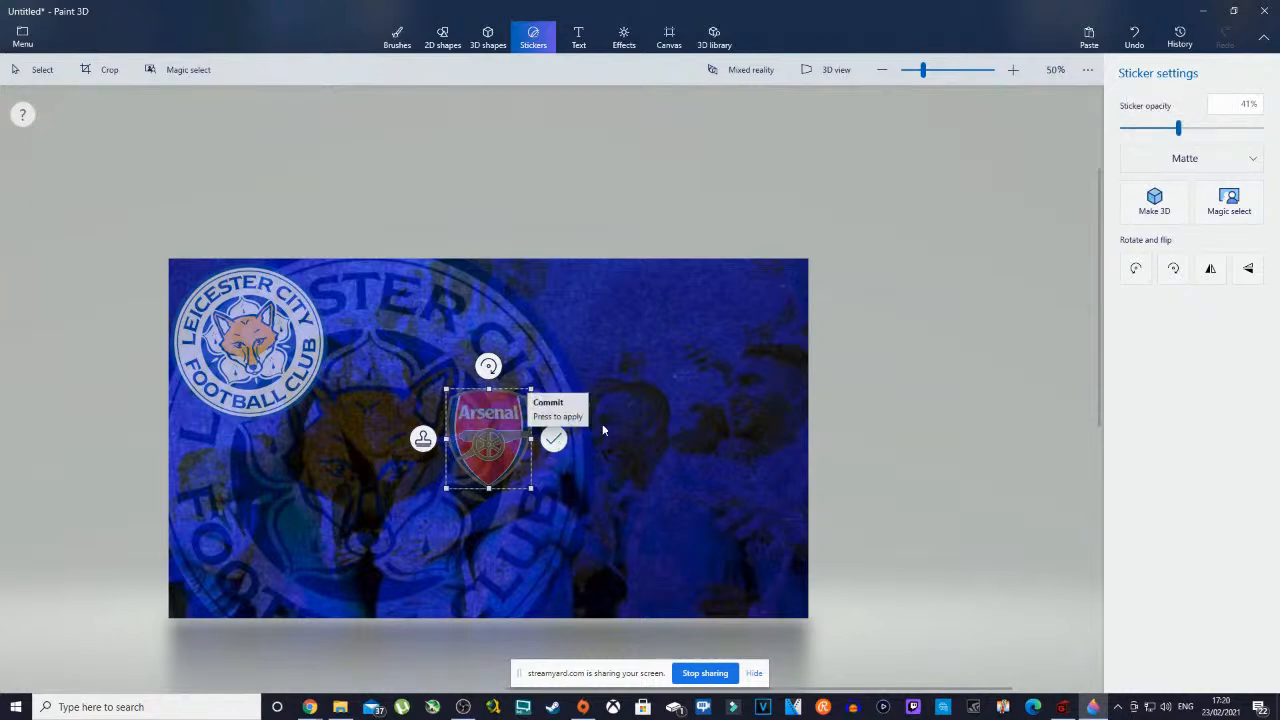
pyautogui.click(1154, 200)
# - Enlarge the Arsenal logo and fit it into the upper-right corner of the canvas, matching the Leicester logo's height
pyautogui.moveTo(545, 502); pyautogui.dragTo(640, 589)
pyautogui.moveTo(538, 474); pyautogui.dragTo(717, 362)
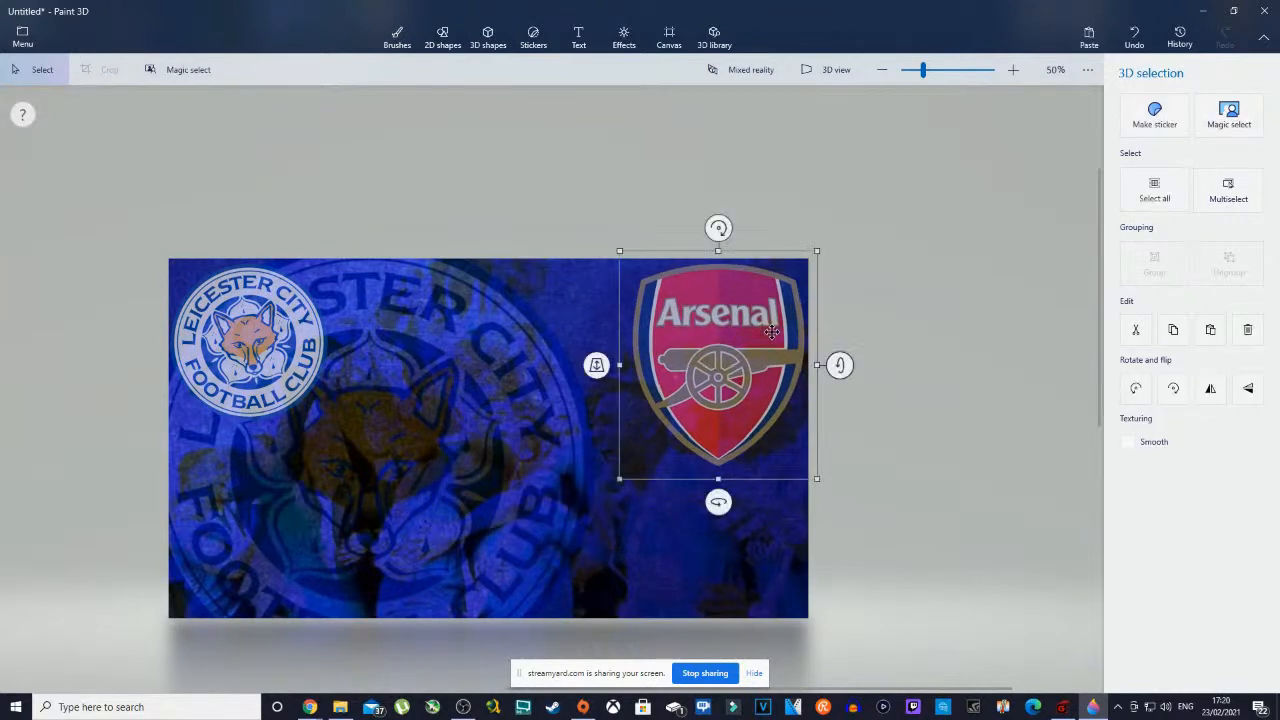
pyautogui.moveTo(813, 481); pyautogui.dragTo(774, 433)
pyautogui.moveTo(732, 366); pyautogui.dragTo(753, 379)
pyautogui.moveTo(720, 239); pyautogui.dragTo(752, 265)
pyautogui.moveTo(738, 342); pyautogui.dragTo(743, 336)
pyautogui.click(900, 344)
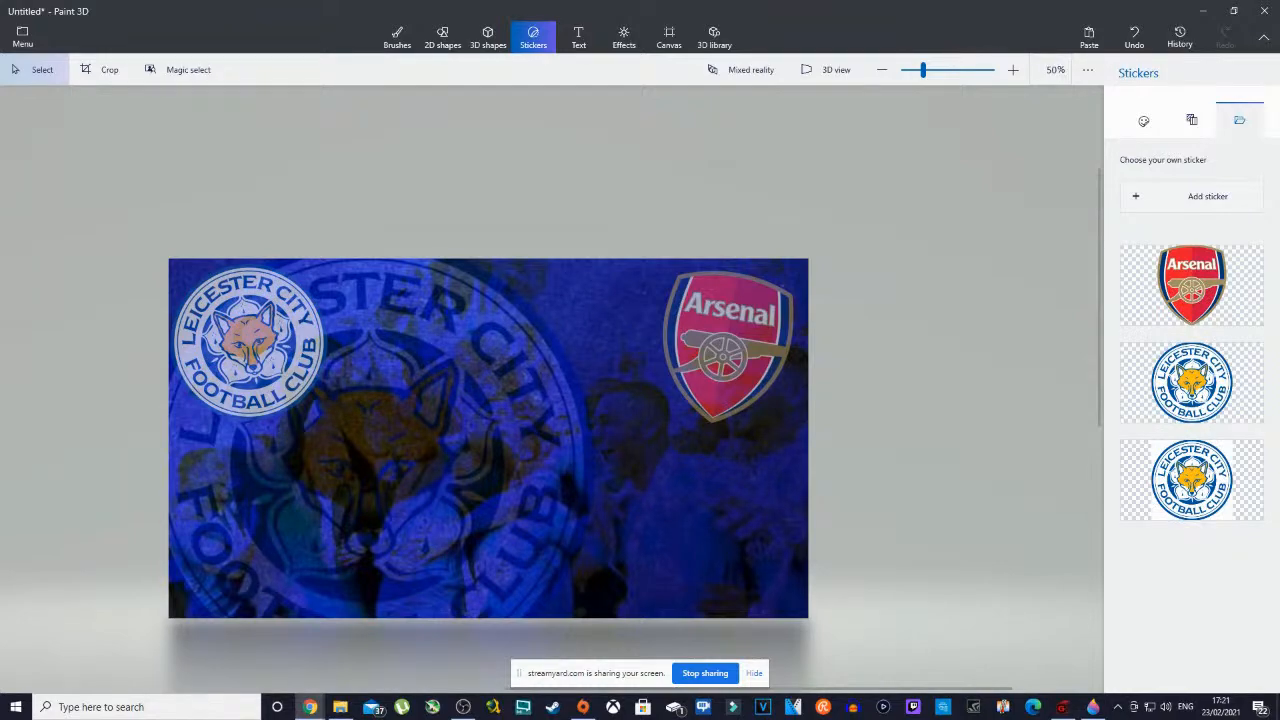
# - Add the vardy PNG with the number 9 shirt seen from behind from the players png folder to the canvas
pyautogui.click(340, 707)
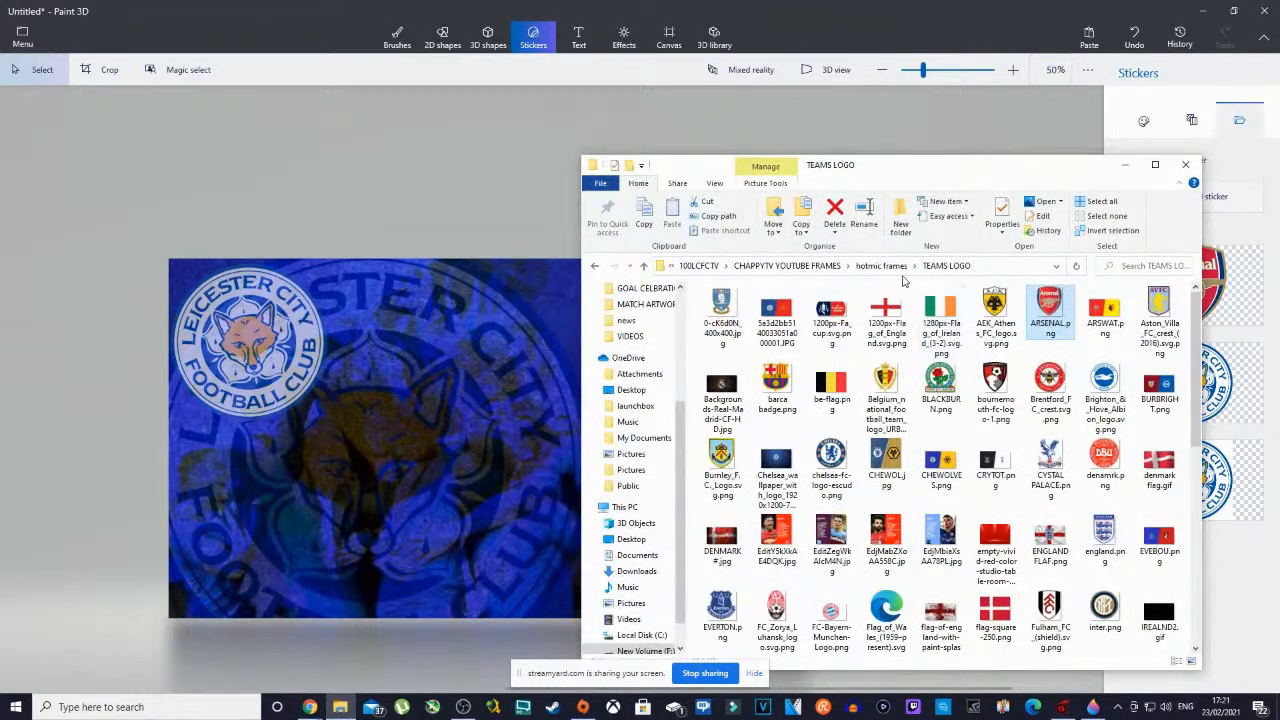
pyautogui.click(882, 266)
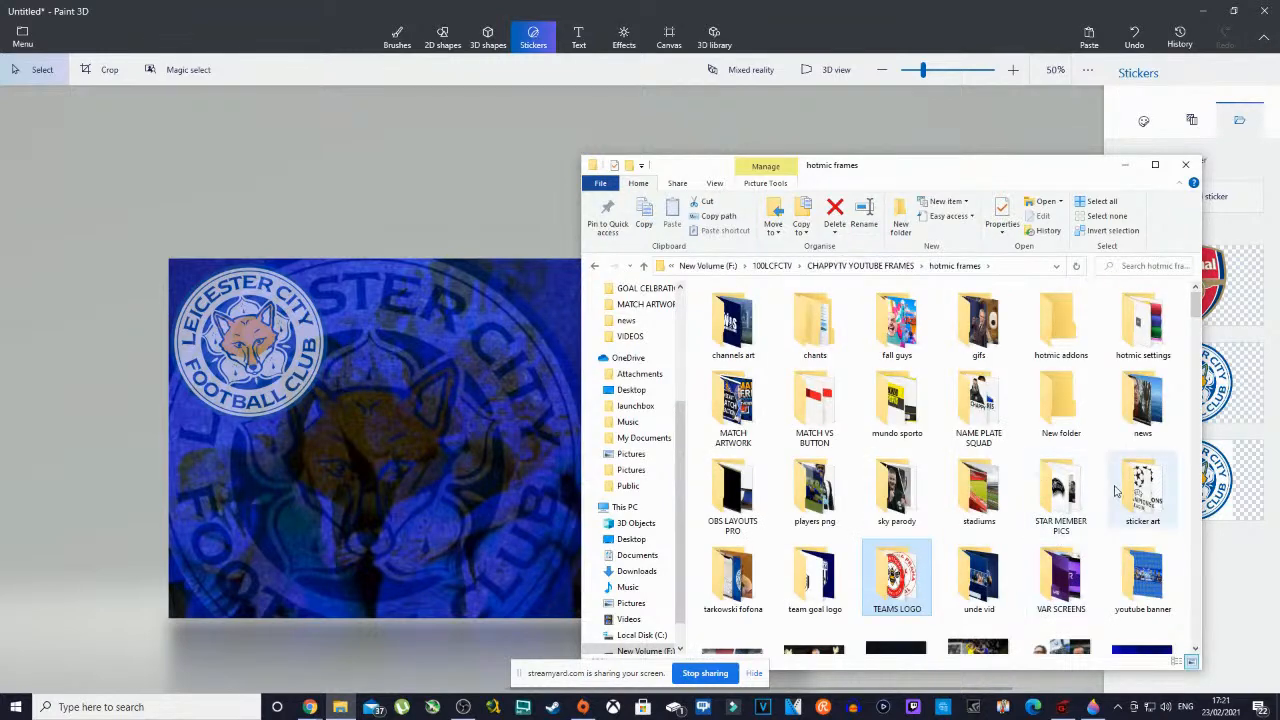
pyautogui.doubleClick(814, 500)
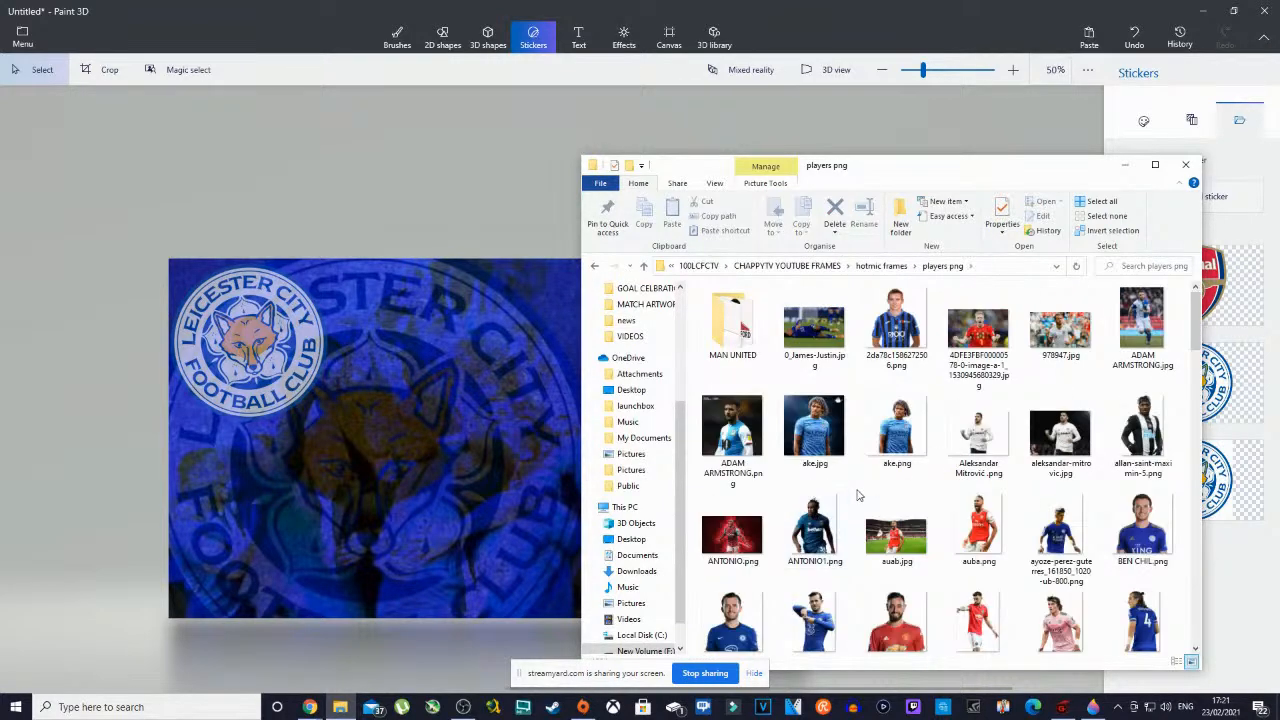
pyautogui.scroll(-15, 975, 462)
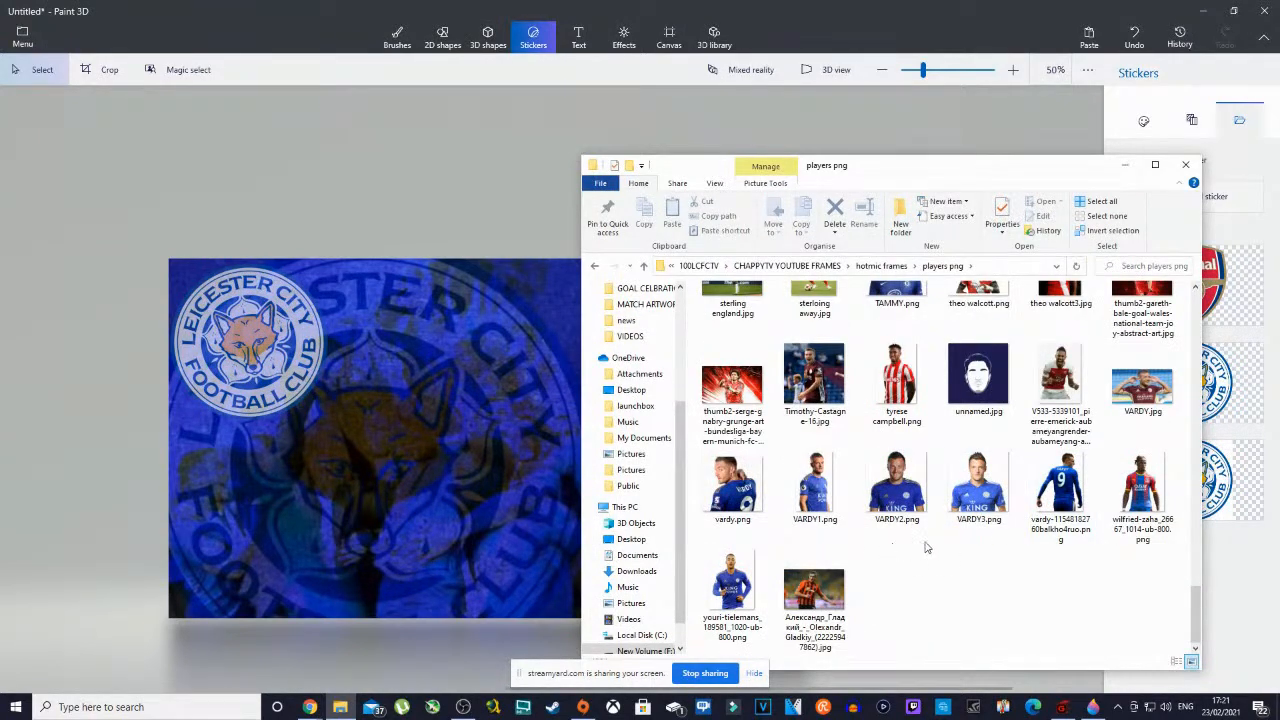
pyautogui.click(1064, 505)
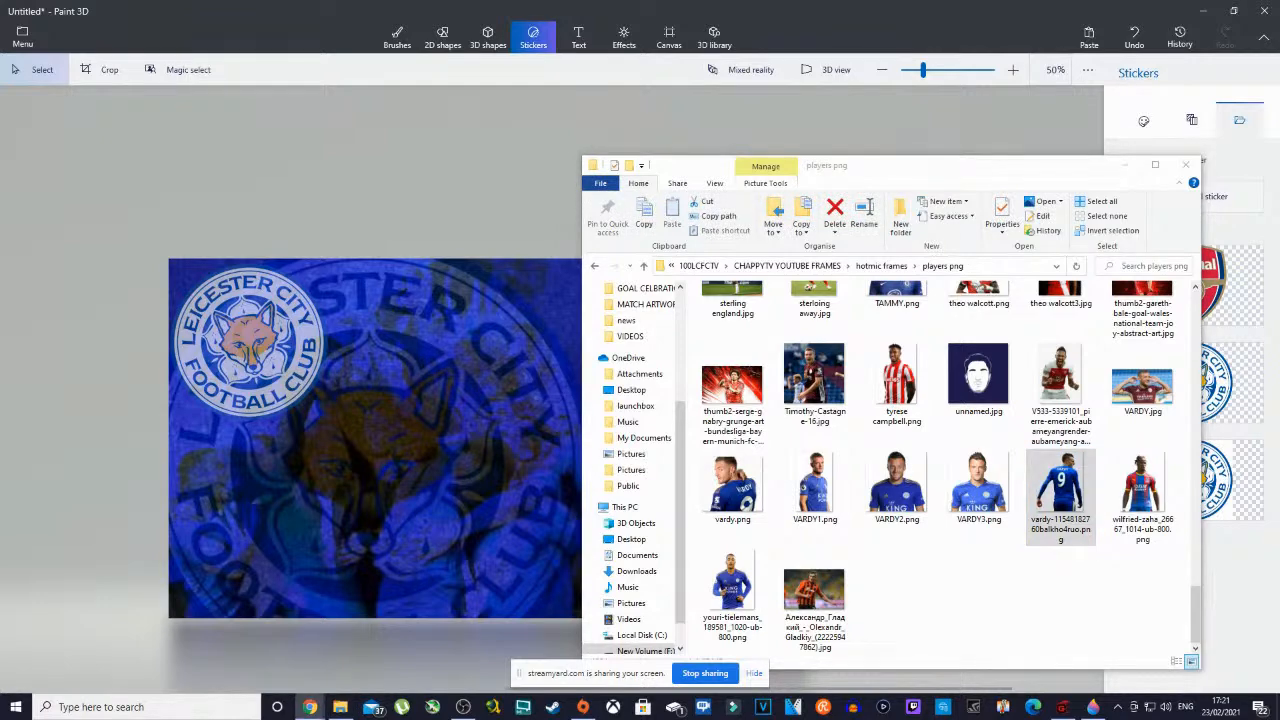
pyautogui.click(1066, 503)
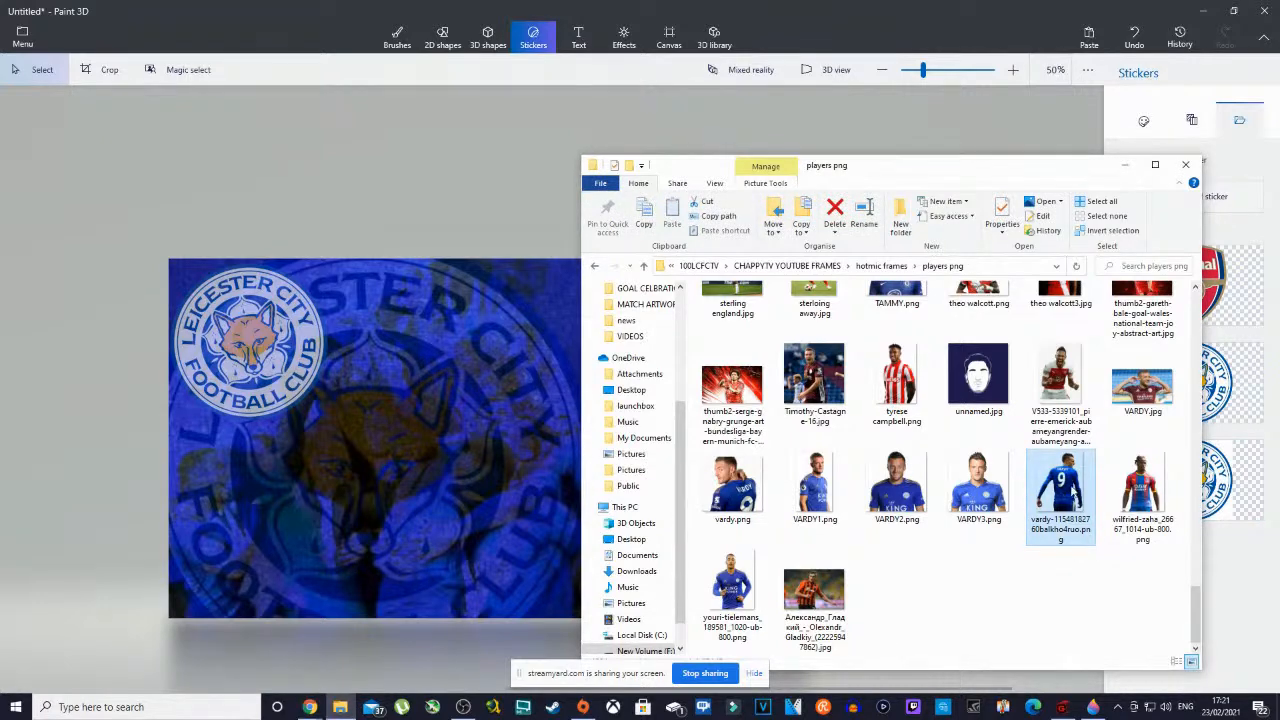
pyautogui.moveTo(1068, 484); pyautogui.dragTo(414, 450)
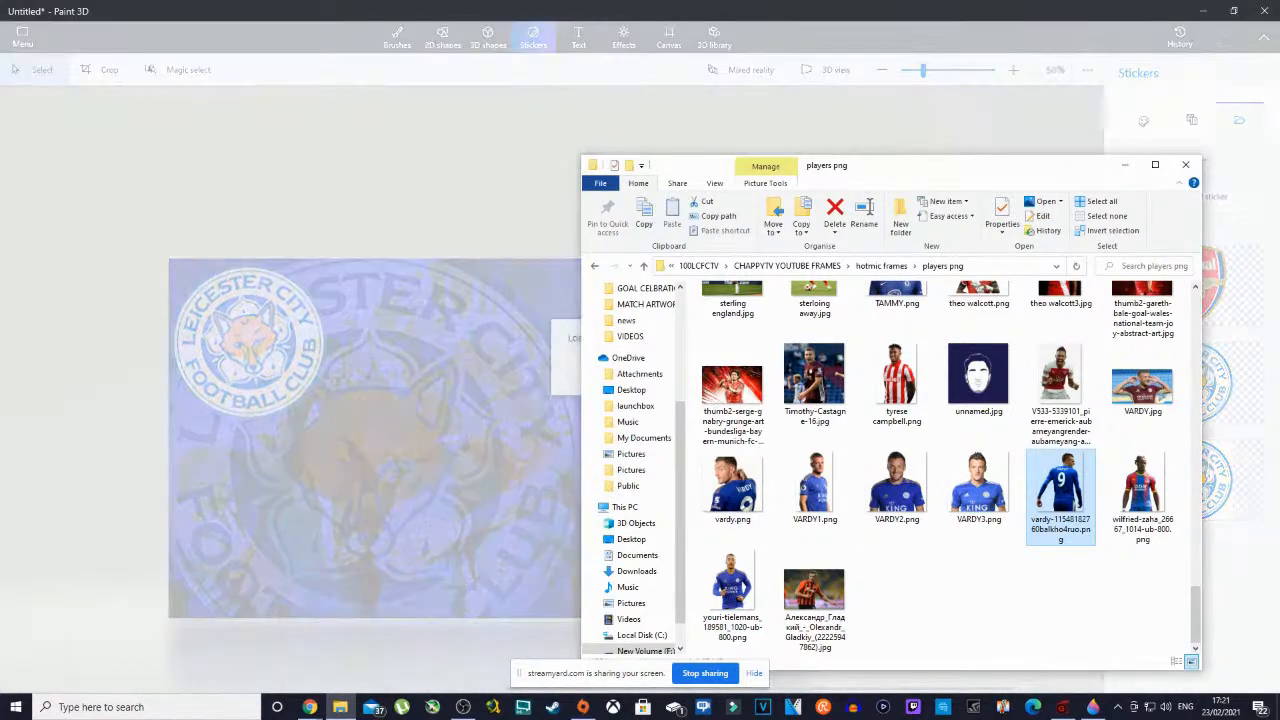
pyautogui.click(1125, 165)
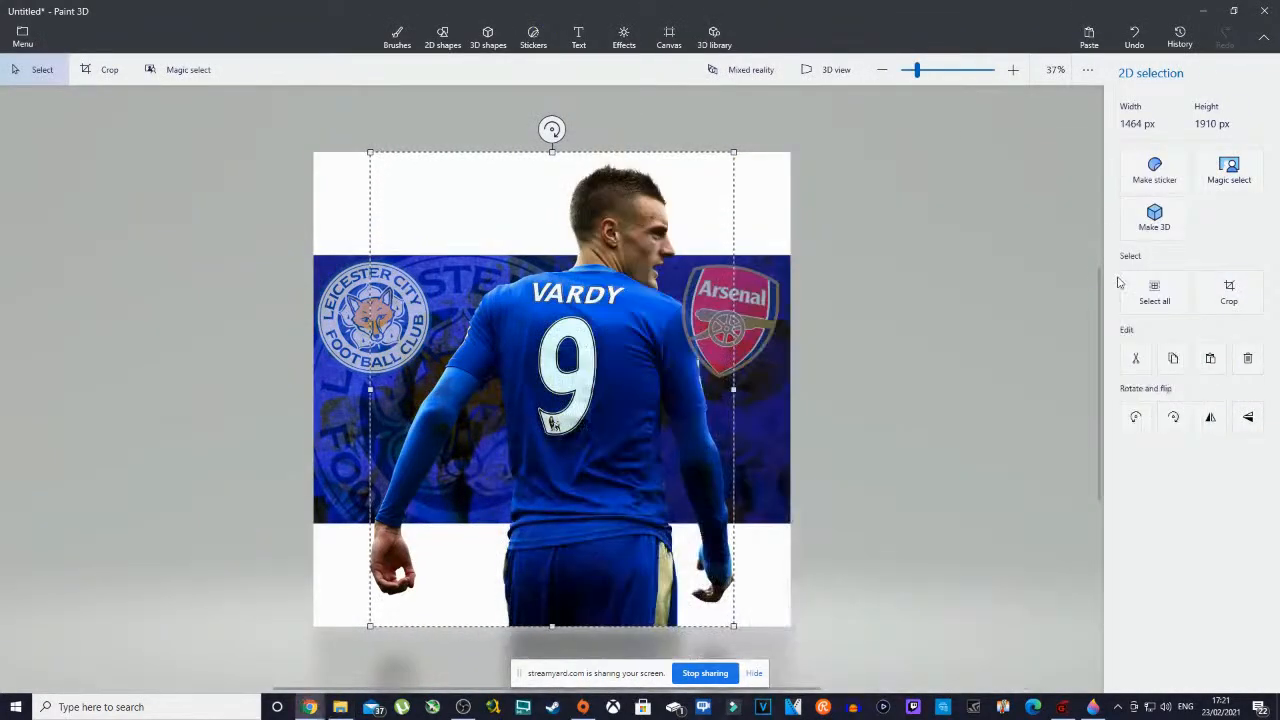
# - Make the Vardy image a 3D object, shrink it below canvas height, and place it on the left half over the Leicester logo
pyautogui.click(1150, 228)
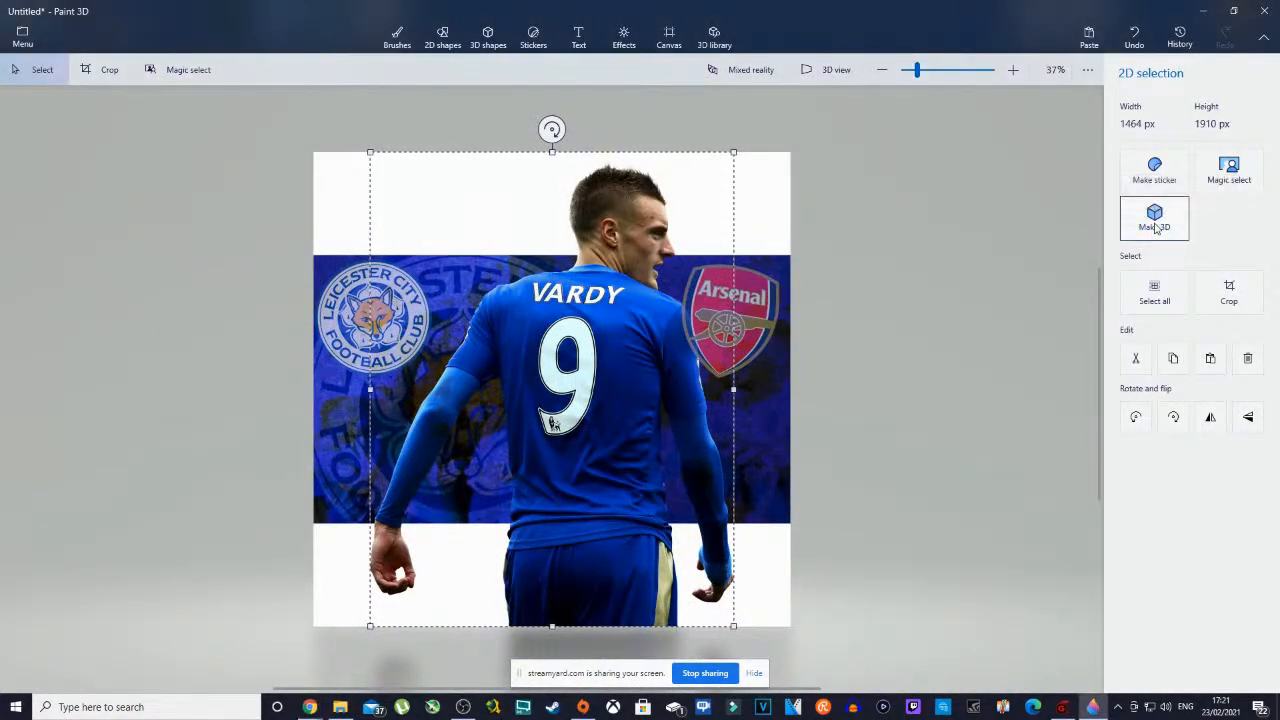
pyautogui.scroll(-3, 665, 386)
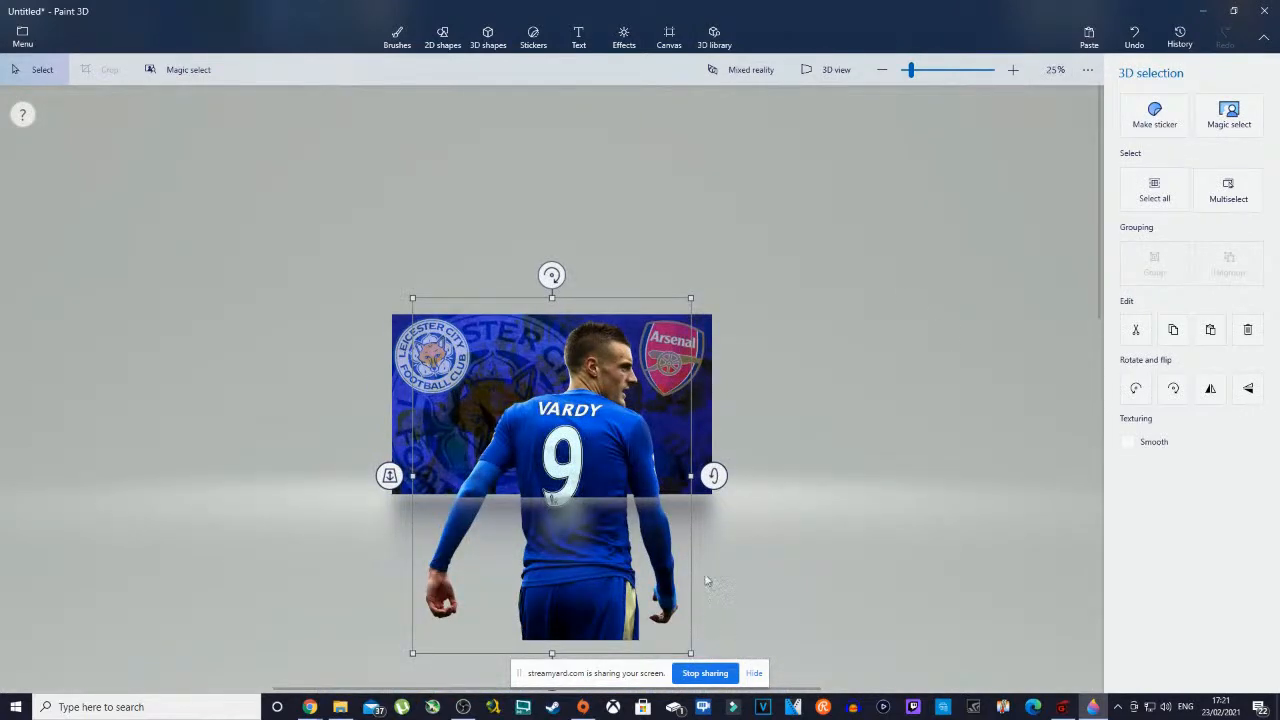
pyautogui.moveTo(612, 457); pyautogui.dragTo(601, 387)
pyautogui.moveTo(681, 230); pyautogui.dragTo(523, 433)
pyautogui.moveTo(465, 500); pyautogui.dragTo(482, 411)
pyautogui.scroll(3, 442, 471)
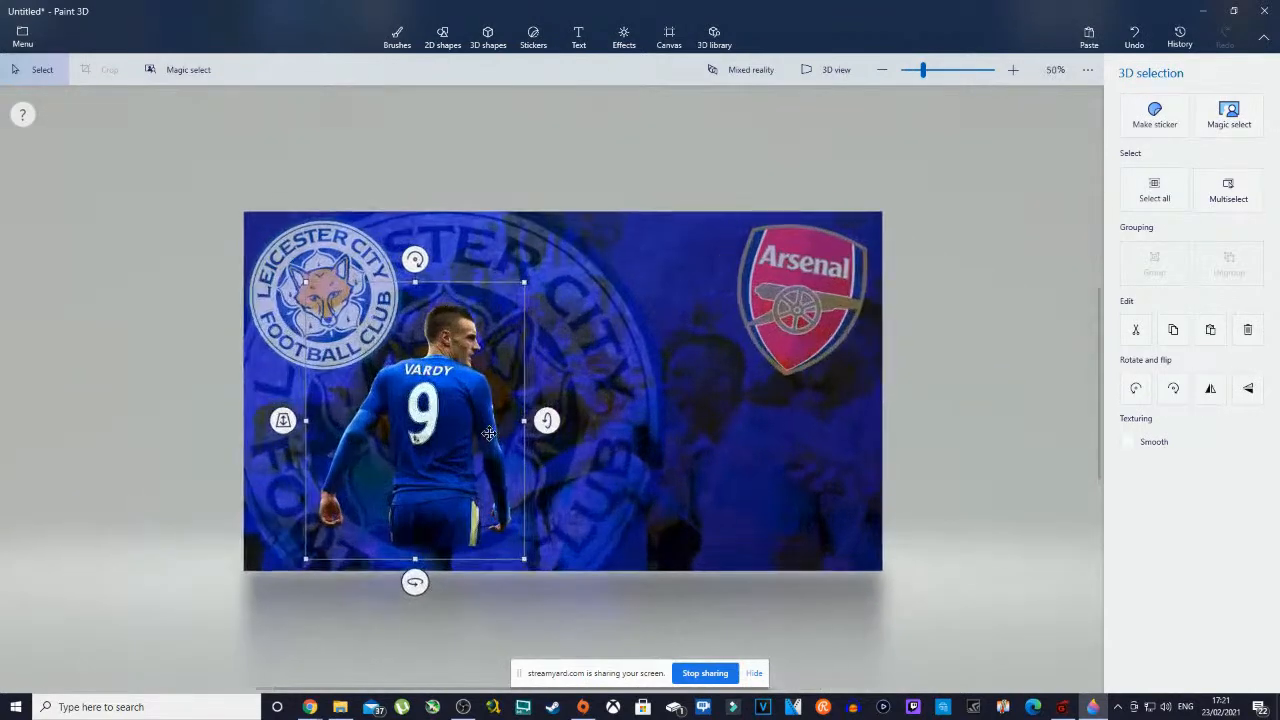
pyautogui.moveTo(442, 471)
pyautogui.mouseDown()
pyautogui.moveTo(375, 463)
pyautogui.moveTo(426, 464)
pyautogui.mouseUp()
pyautogui.moveTo(362, 341); pyautogui.dragTo(401, 378)
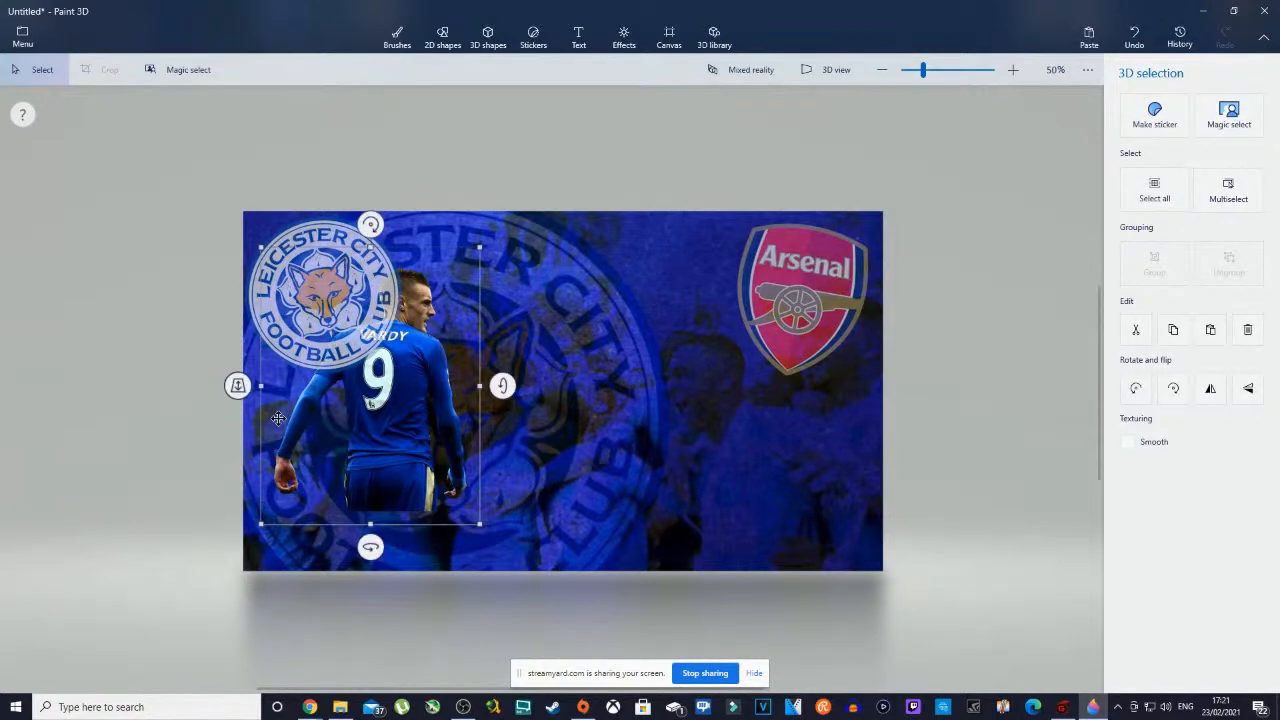
# - Adjust the depth of the Leicester and Arsenal logos, pushing both back so they sit behind the Vardy figure
pyautogui.moveTo(237, 387)
pyautogui.mouseDown()
pyautogui.moveTo(240, 350)
pyautogui.moveTo(240, 393)
pyautogui.moveTo(240, 362)
pyautogui.moveTo(251, 381)
pyautogui.moveTo(240, 383)
pyautogui.mouseUp()
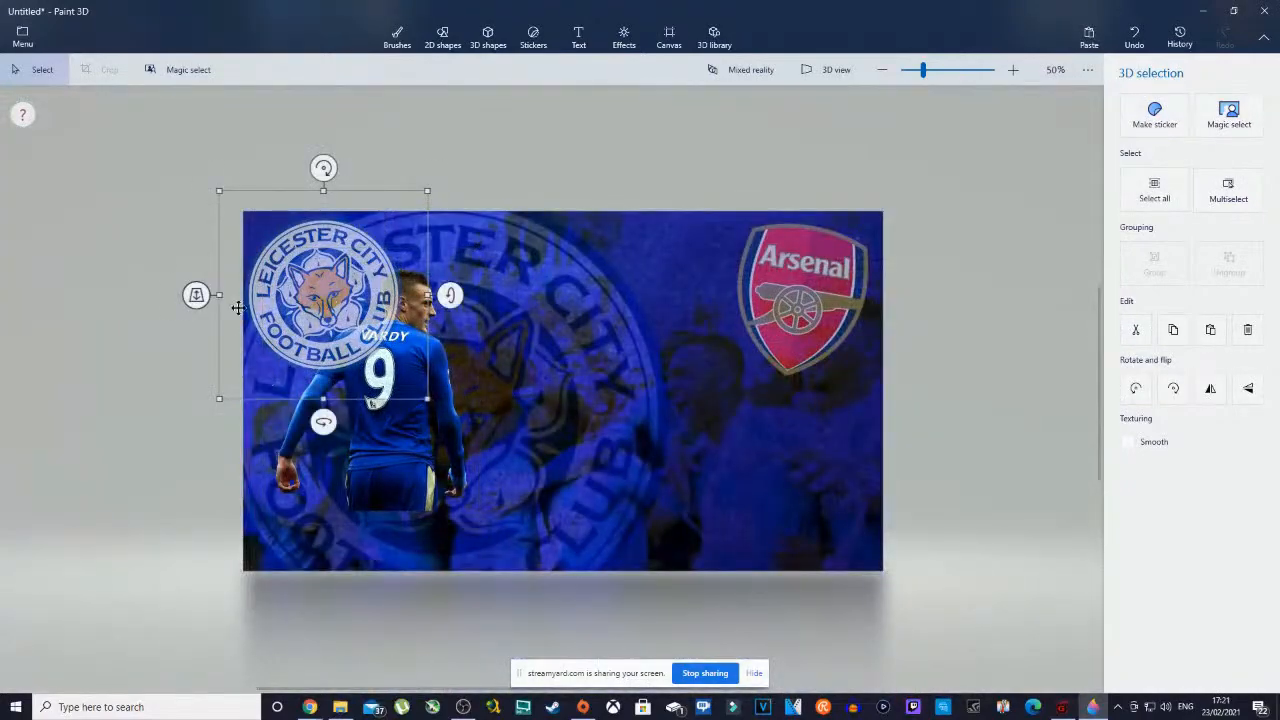
pyautogui.moveTo(203, 305); pyautogui.dragTo(196, 262)
pyautogui.click(840, 312)
pyautogui.moveTo(686, 297); pyautogui.dragTo(686, 249)
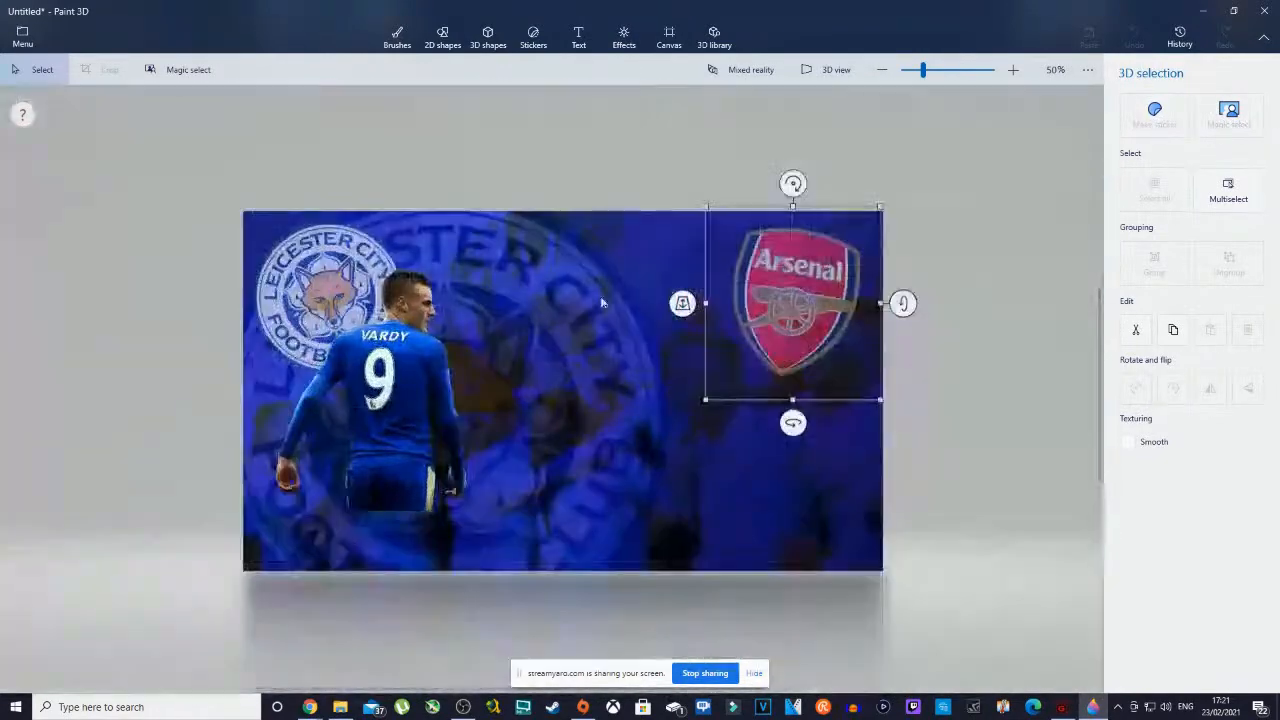
# - Move the Vardy figure into the lower-left corner of the background image and enlarge it slightly
pyautogui.click(386, 422)
pyautogui.moveTo(390, 421); pyautogui.dragTo(371, 463)
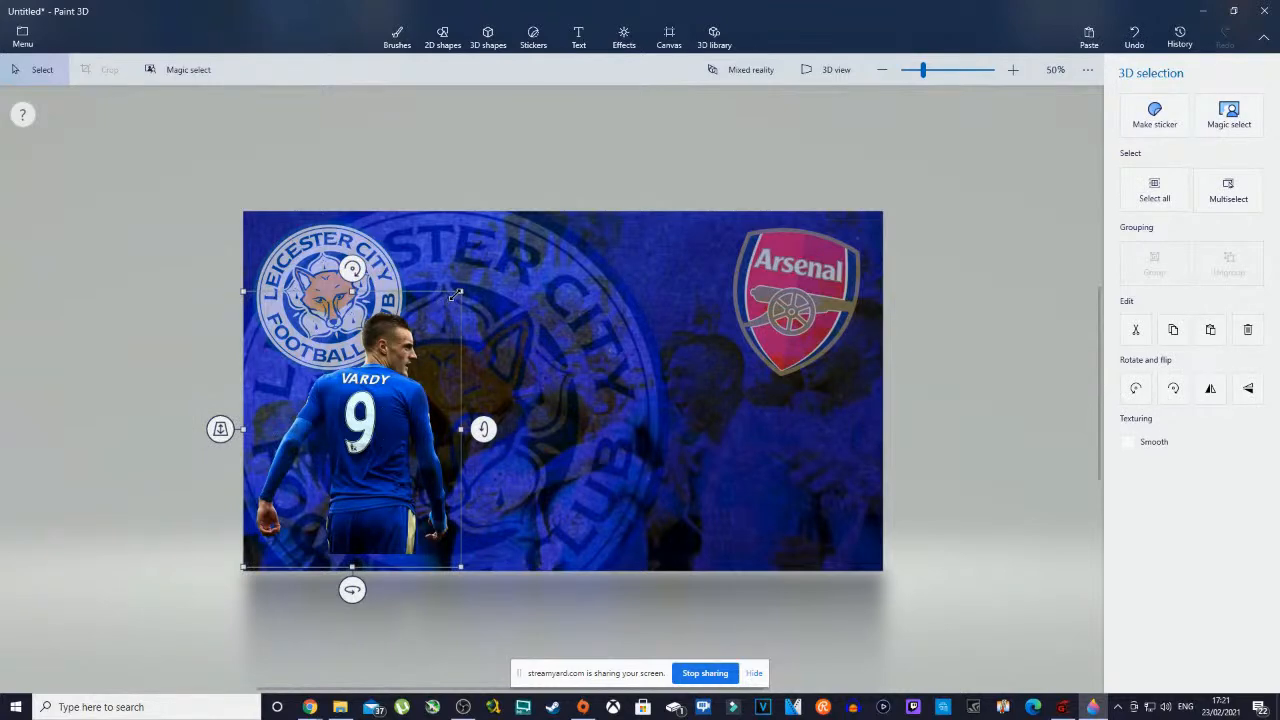
pyautogui.moveTo(462, 291); pyautogui.dragTo(484, 264)
pyautogui.moveTo(389, 410); pyautogui.dragTo(381, 418)
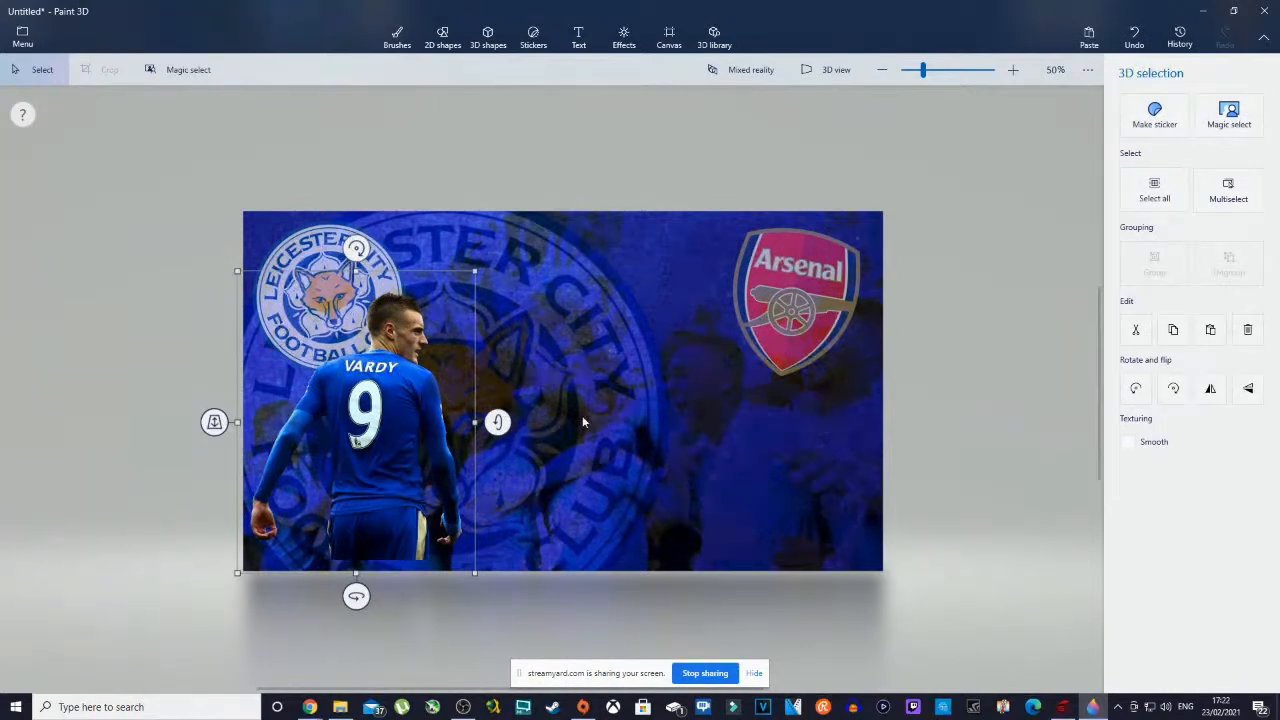
pyautogui.click(618, 409)
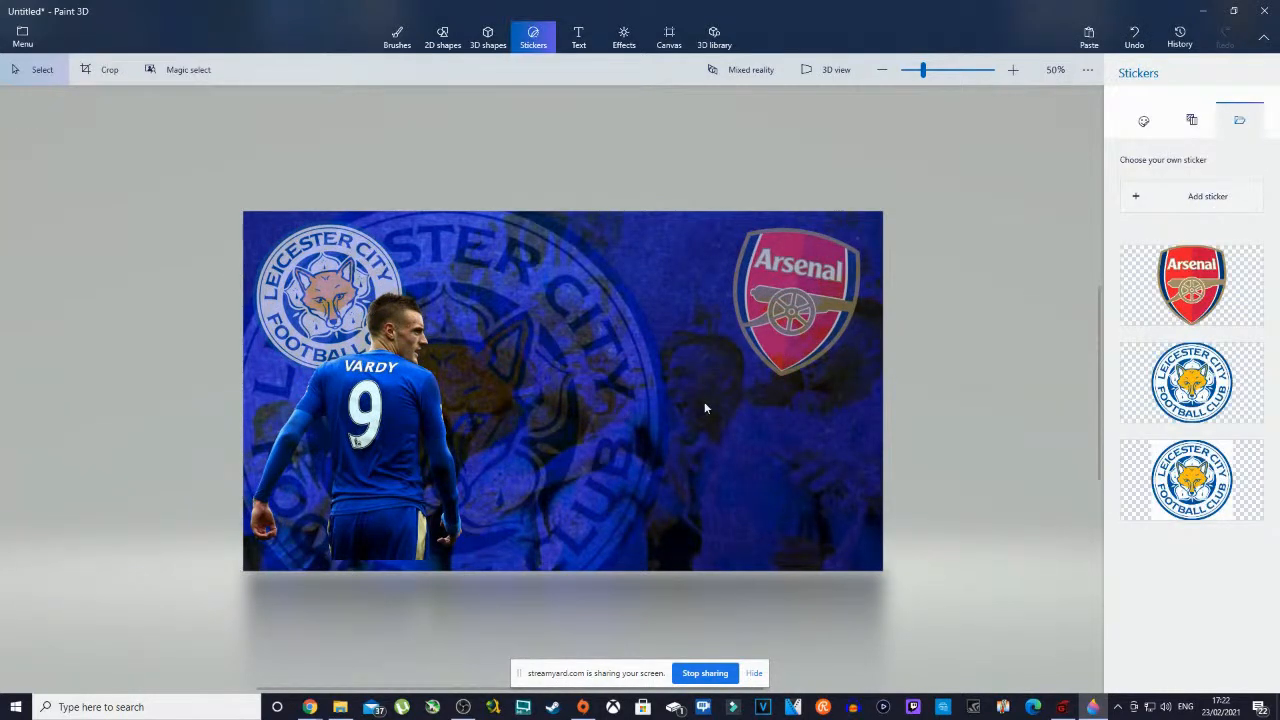
# - Add auba.png from the players png folder to the canvas
pyautogui.click(340, 707)
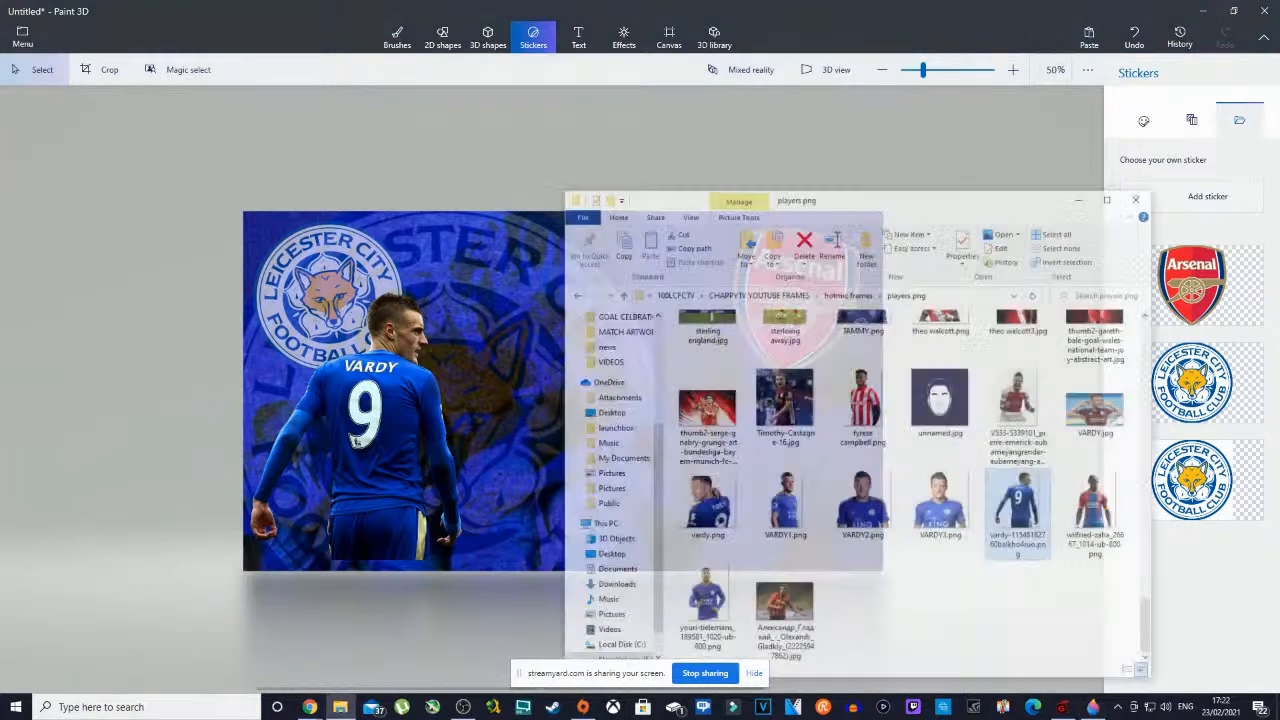
pyautogui.scroll(15, 957, 527)
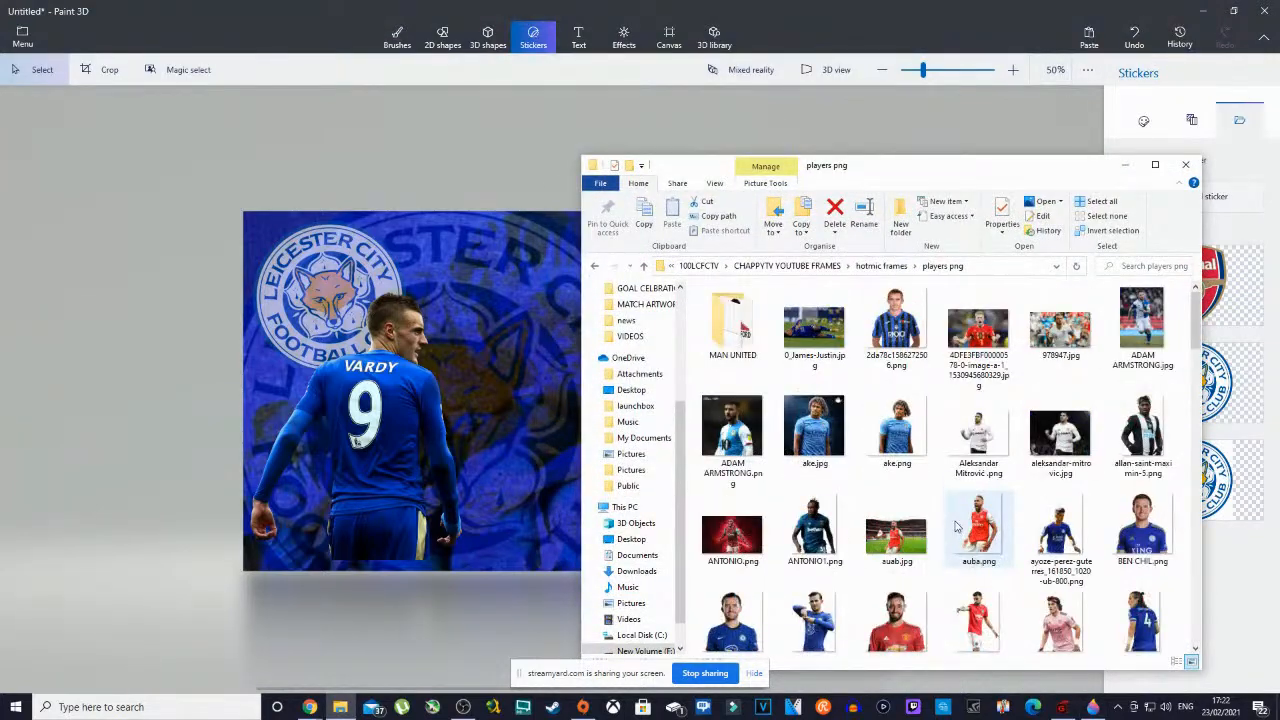
pyautogui.click(978, 533)
pyautogui.moveTo(978, 533)
pyautogui.mouseDown()
pyautogui.moveTo(820, 473)
pyautogui.moveTo(486, 429)
pyautogui.mouseUp()
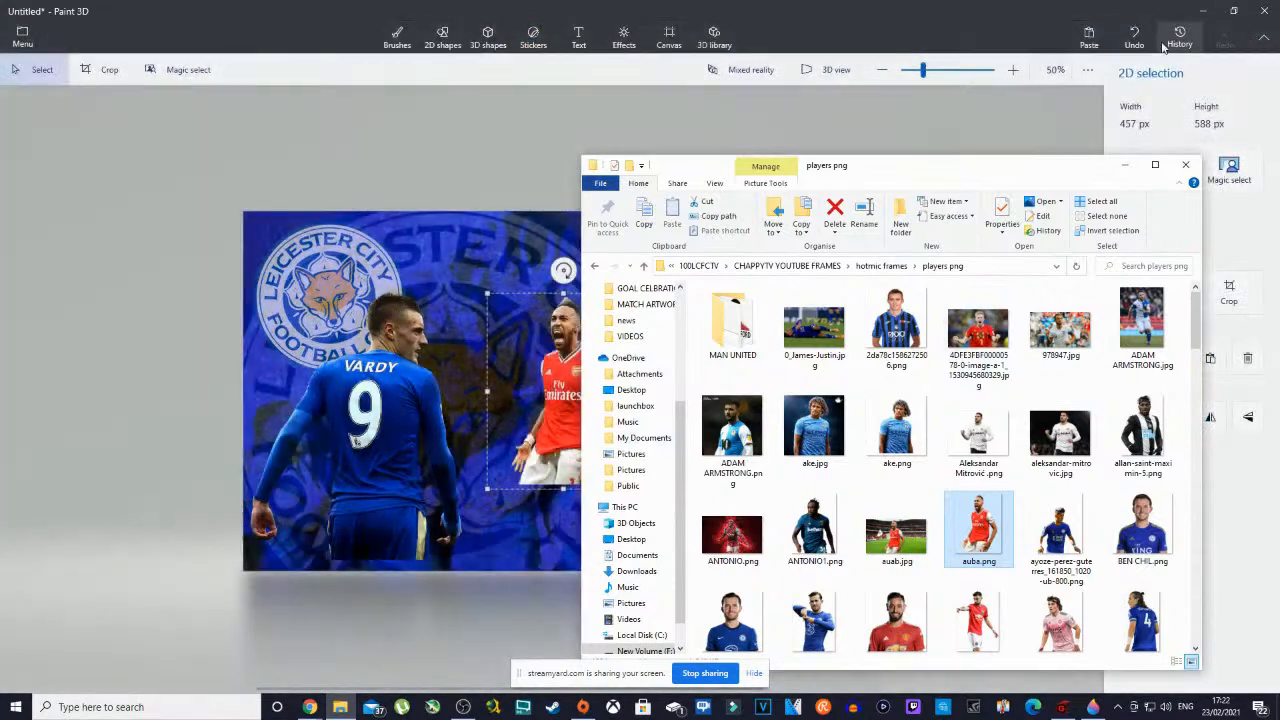
pyautogui.click(1122, 152)
# - Make the Arsenal player a 3D object, enlarge it, and place it at the canvas's lower right in front of the Arsenal logo
pyautogui.click(1155, 228)
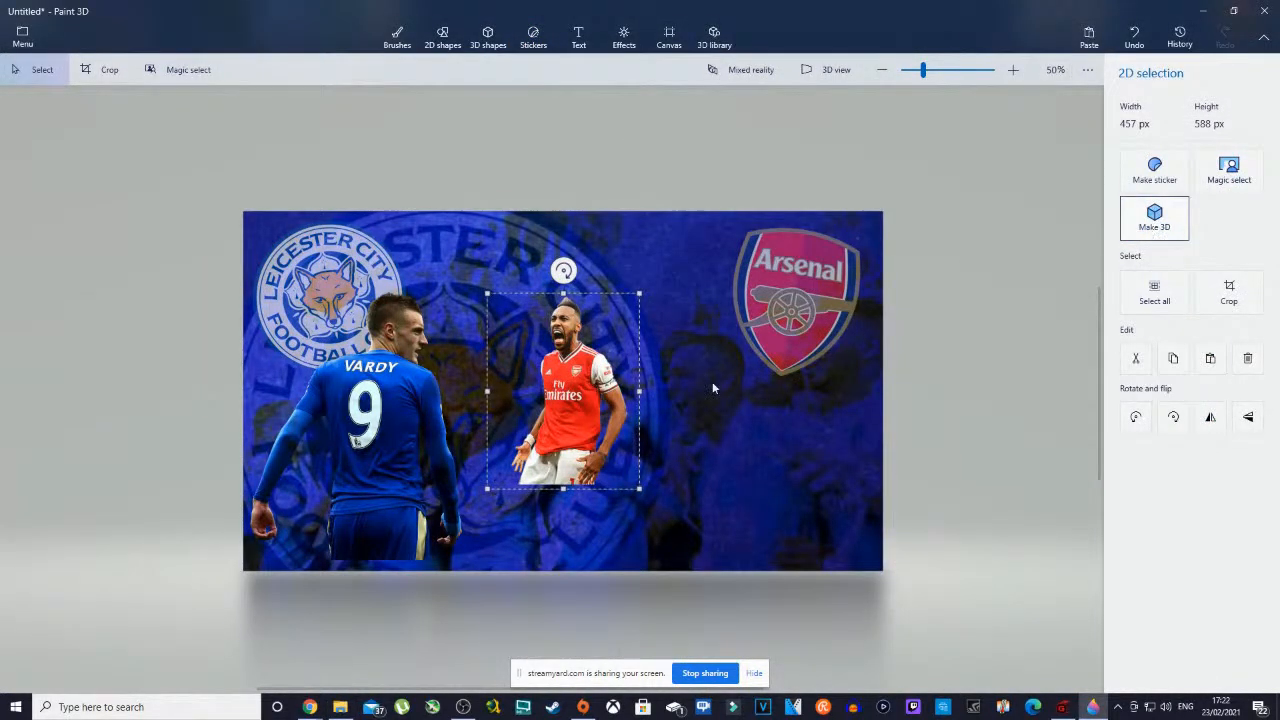
pyautogui.moveTo(657, 514); pyautogui.dragTo(726, 584)
pyautogui.moveTo(576, 462); pyautogui.dragTo(709, 471)
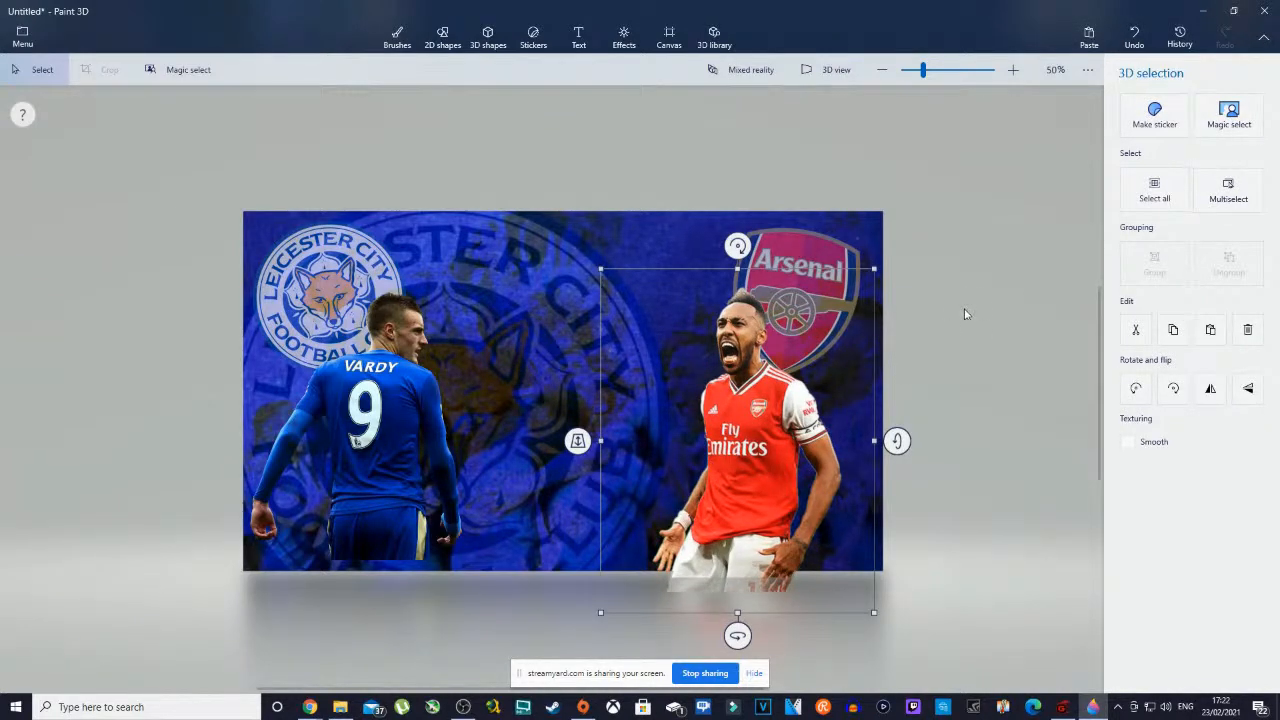
pyautogui.click(973, 306)
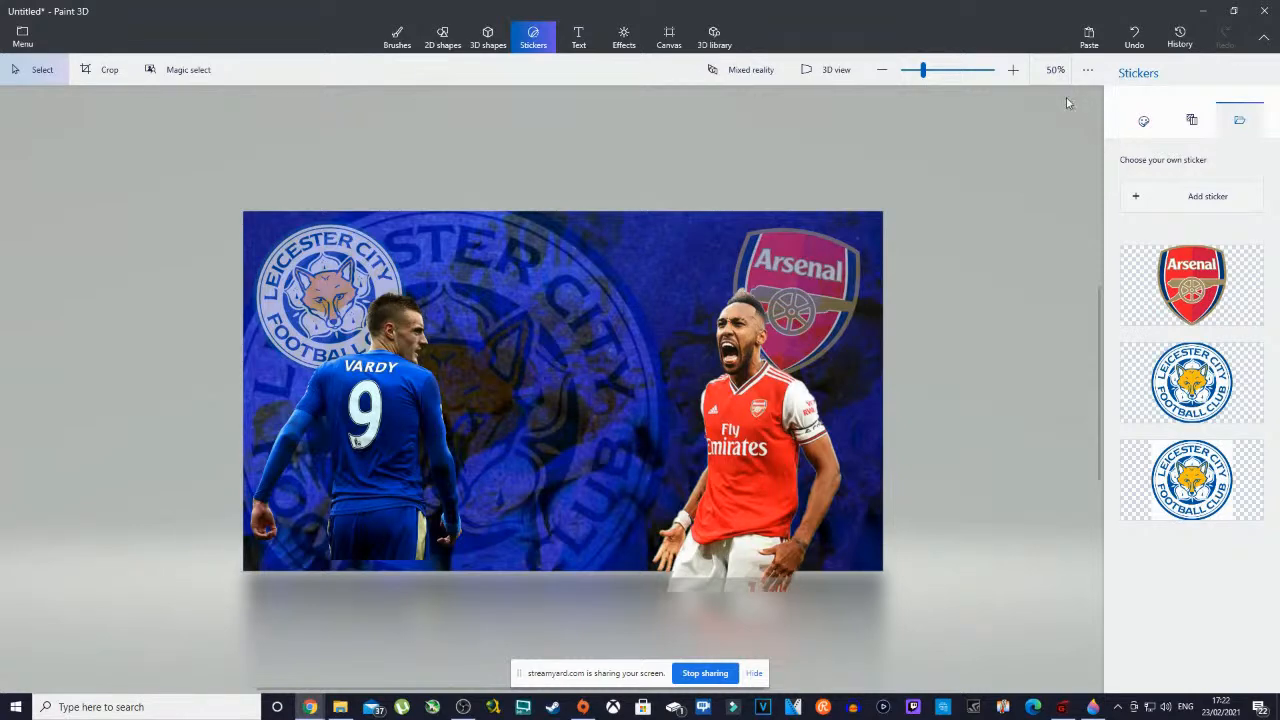
# - Draw a large 2D hexagon centred on the canvas between the two players
pyautogui.click(480, 45)
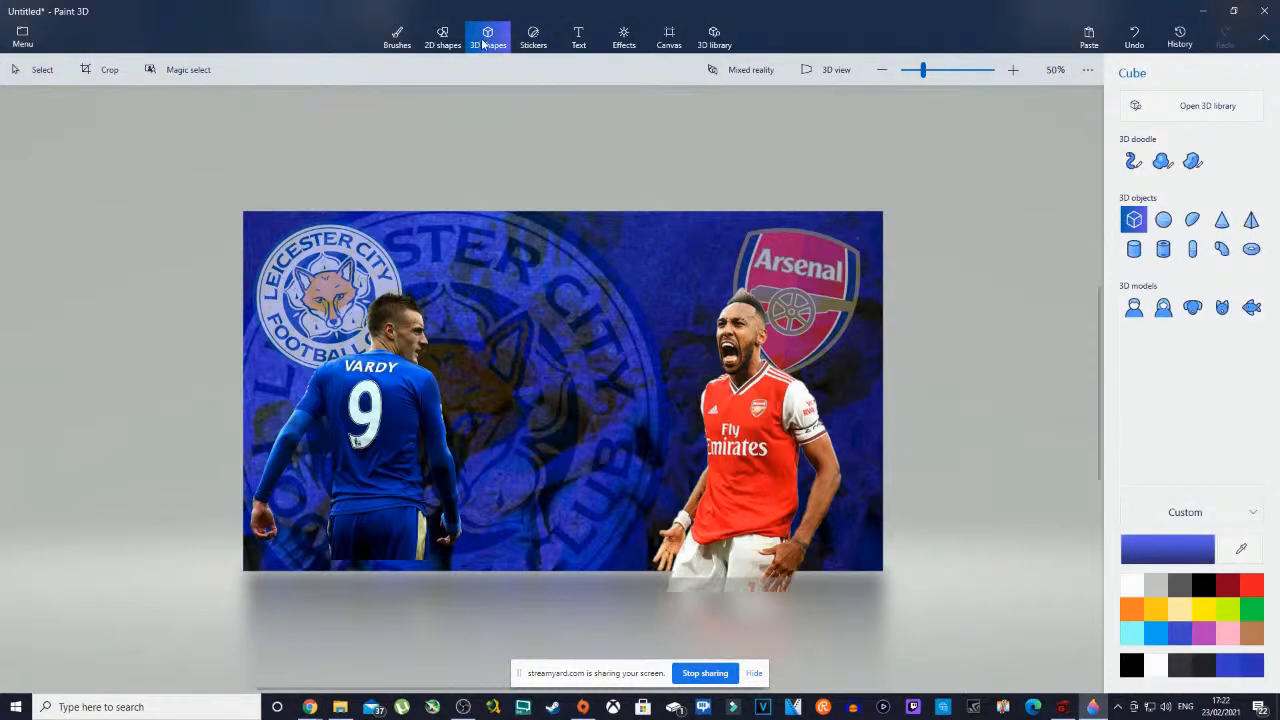
pyautogui.click(443, 45)
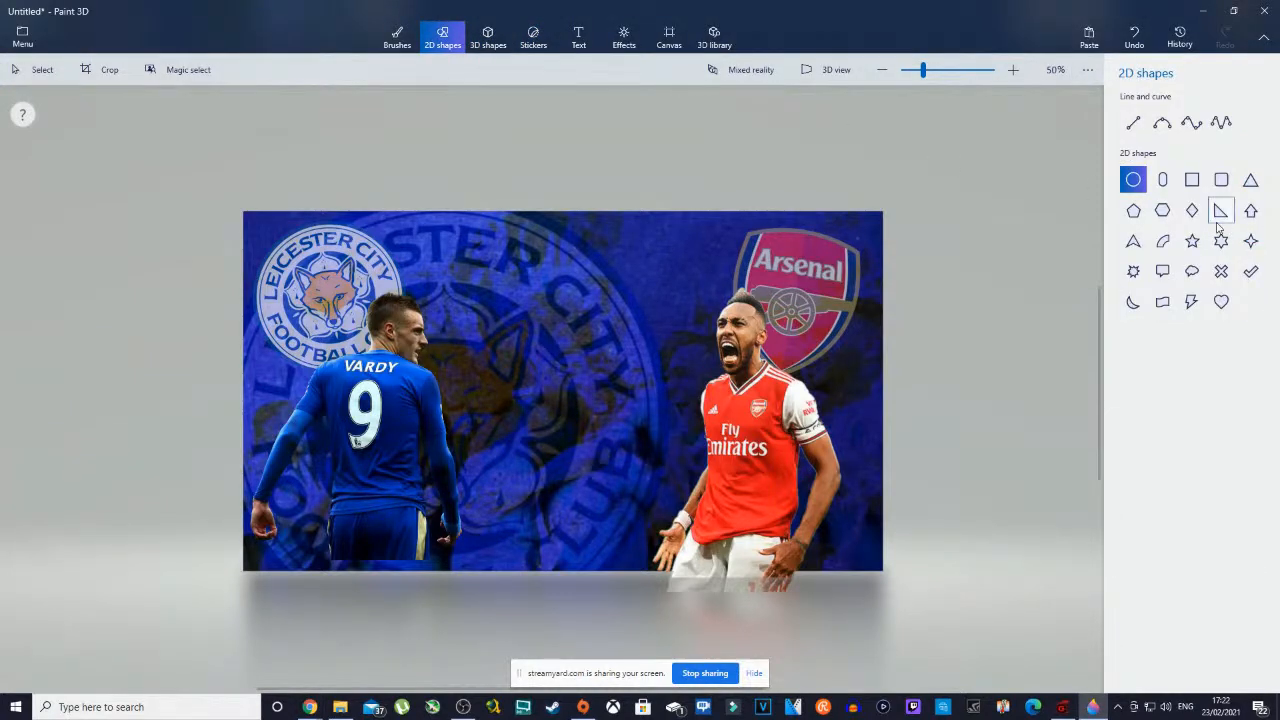
pyautogui.click(1162, 210)
pyautogui.moveTo(380, 259); pyautogui.dragTo(729, 533)
pyautogui.moveTo(601, 447); pyautogui.dragTo(623, 448)
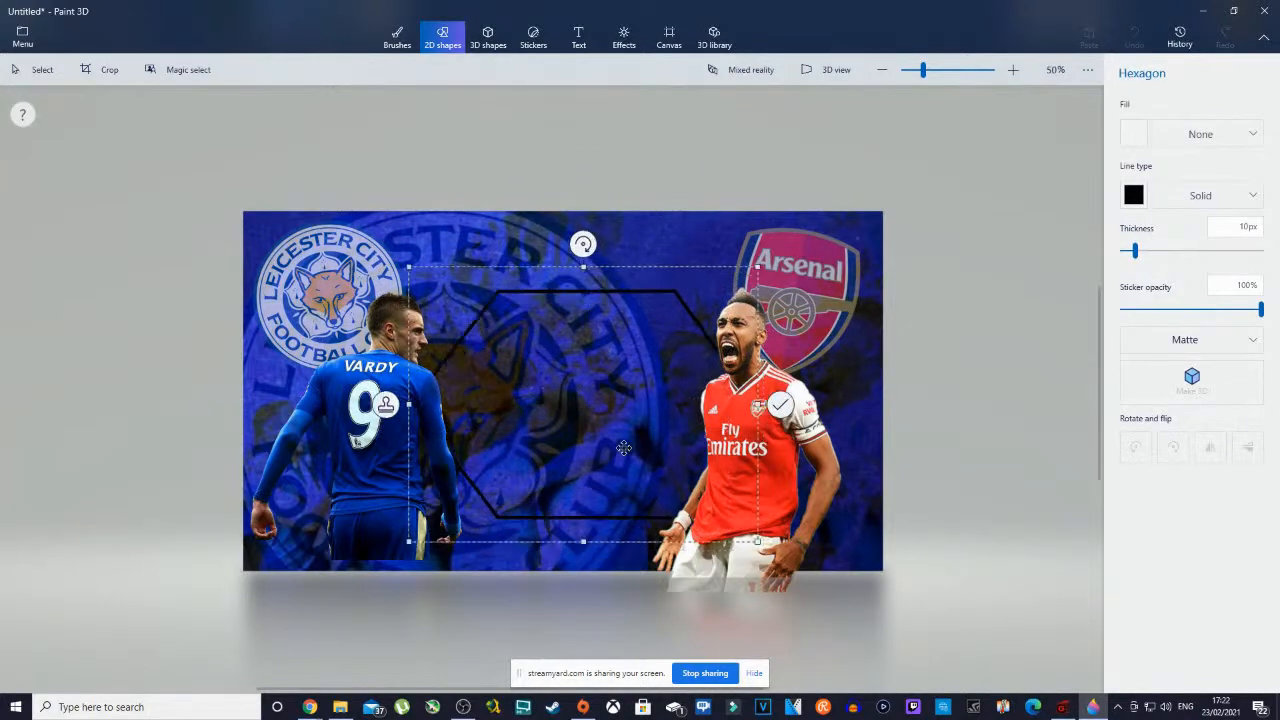
# - Give the hexagon a solid black fill and a solid white outline
pyautogui.click(1131, 141)
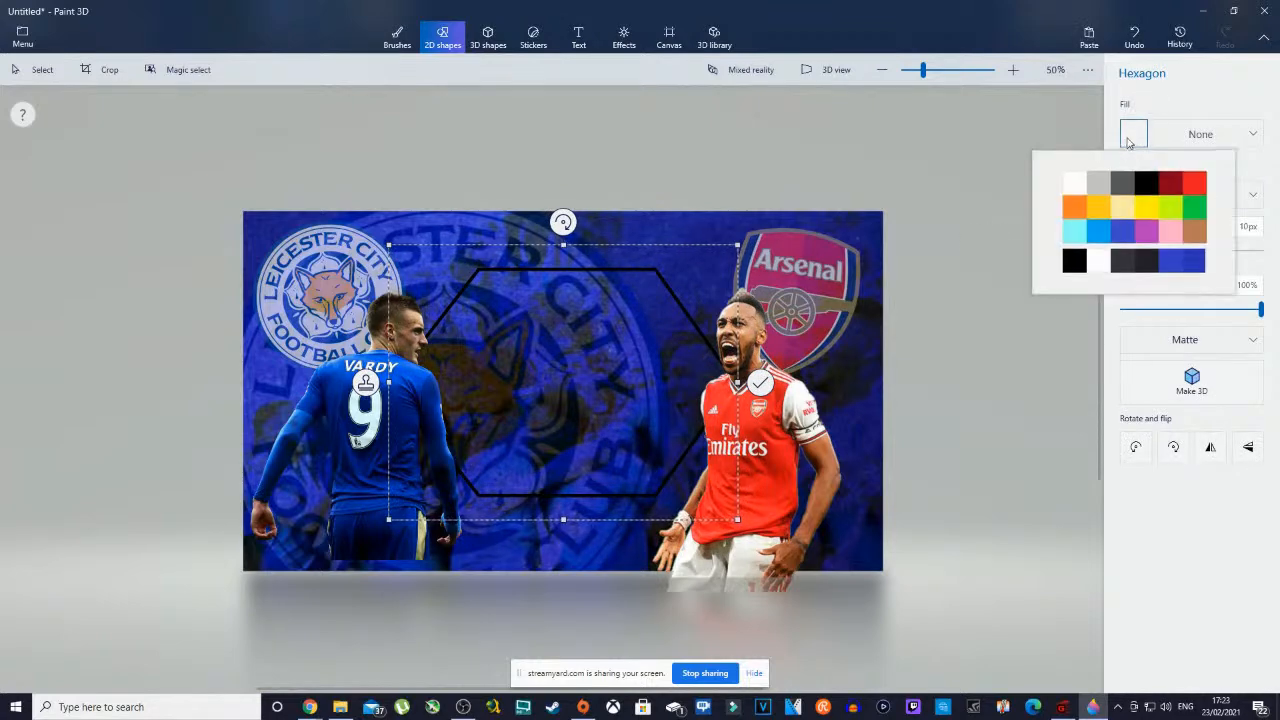
pyautogui.click(1146, 183)
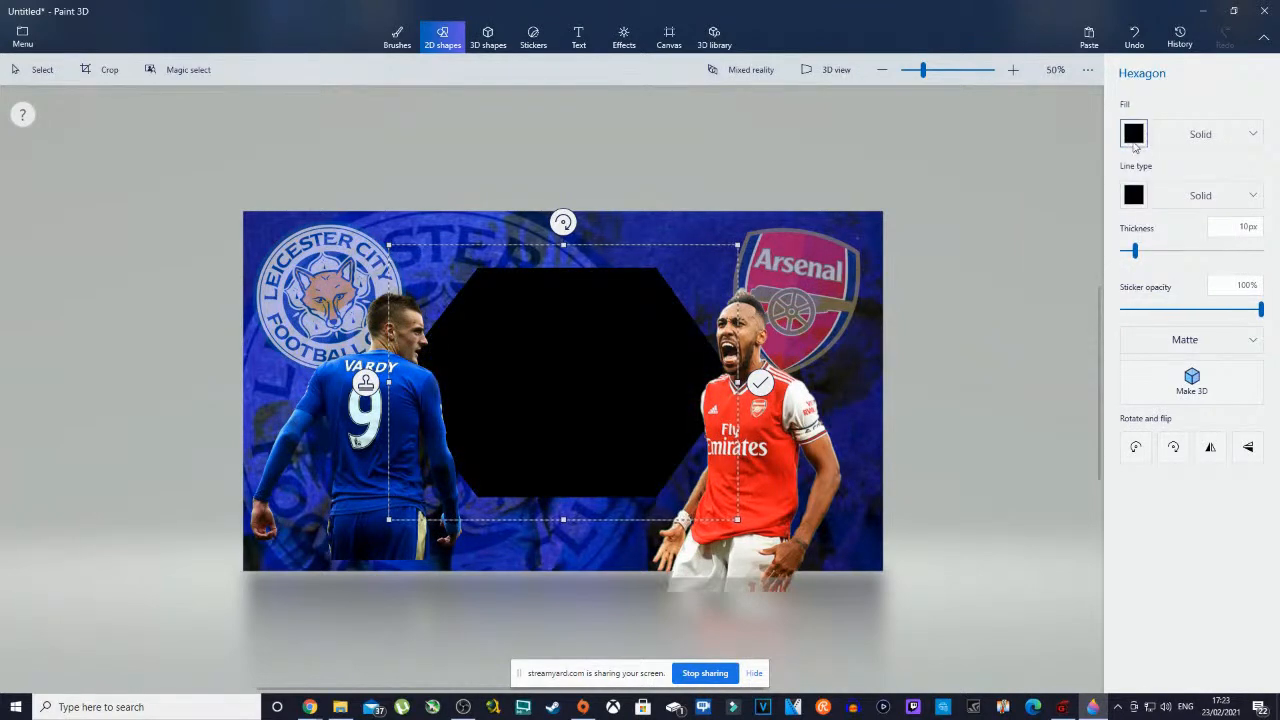
pyautogui.click(1135, 140)
pyautogui.click(1133, 192)
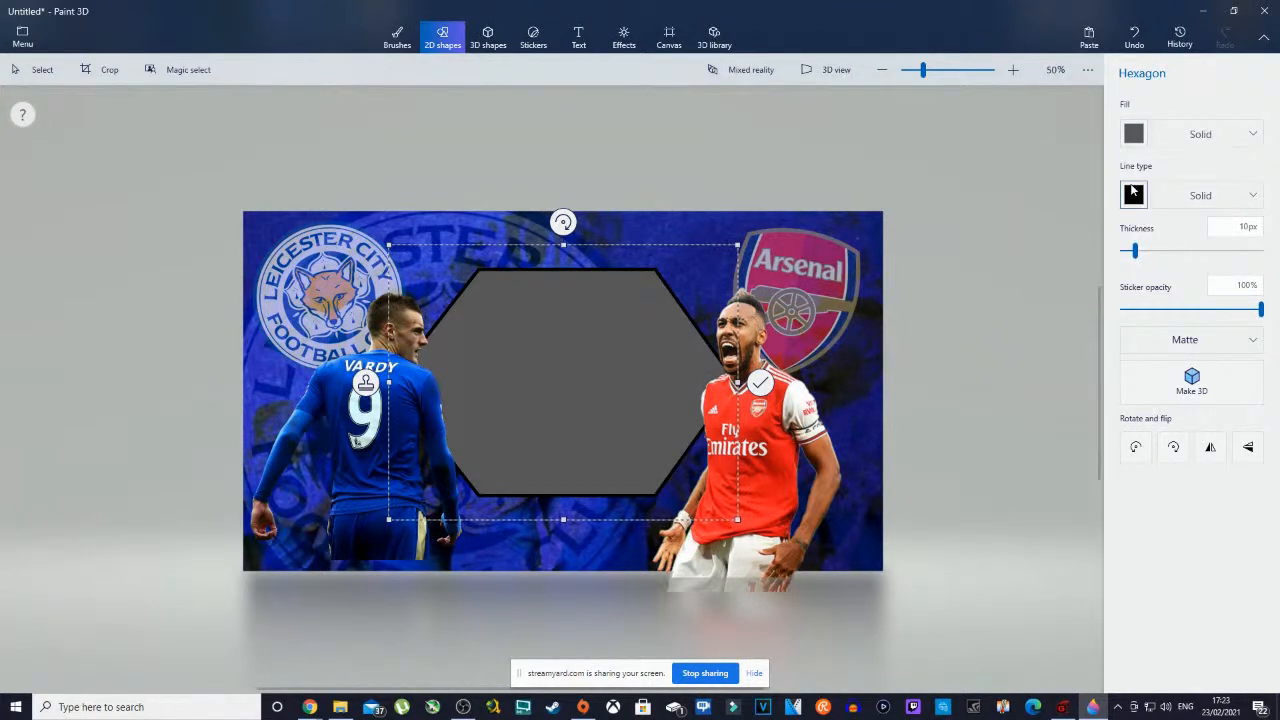
pyautogui.click(1134, 136)
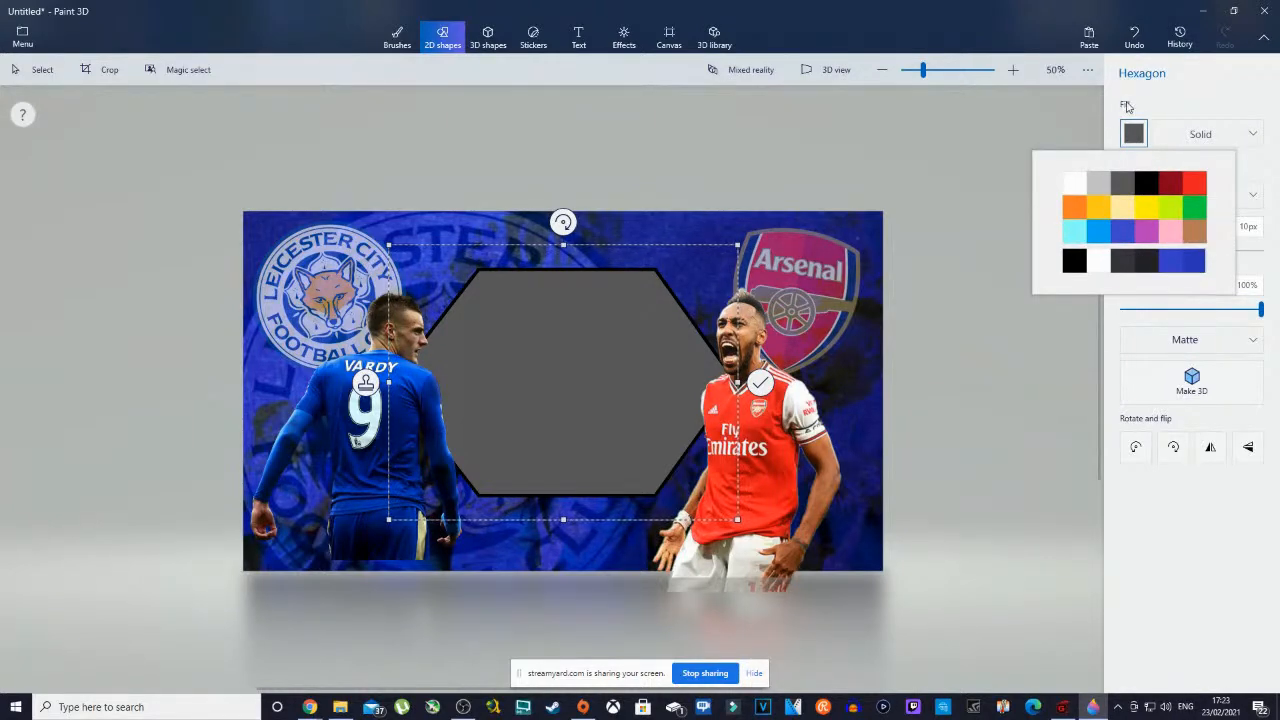
pyautogui.click(1145, 182)
pyautogui.click(1134, 196)
pyautogui.click(1074, 243)
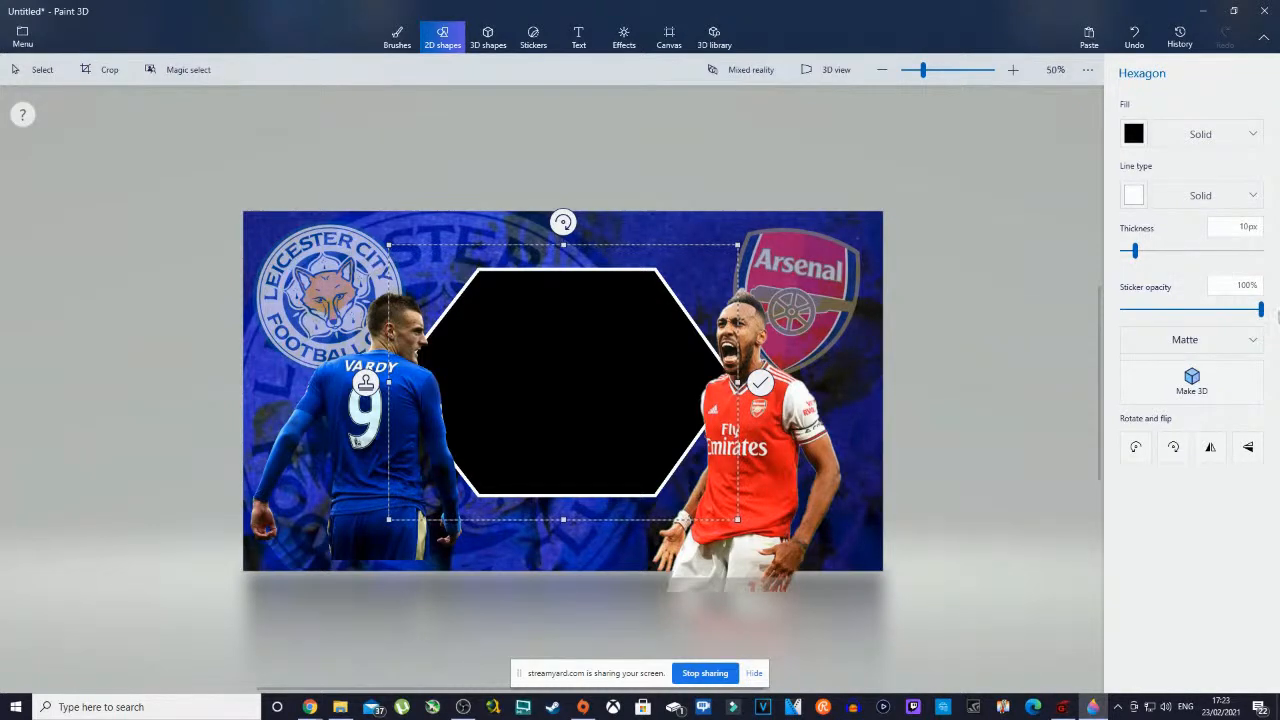
# - Set the hexagon's sticker opacity to 69% and turn it into a 3D object
pyautogui.moveTo(1263, 314); pyautogui.dragTo(1221, 344)
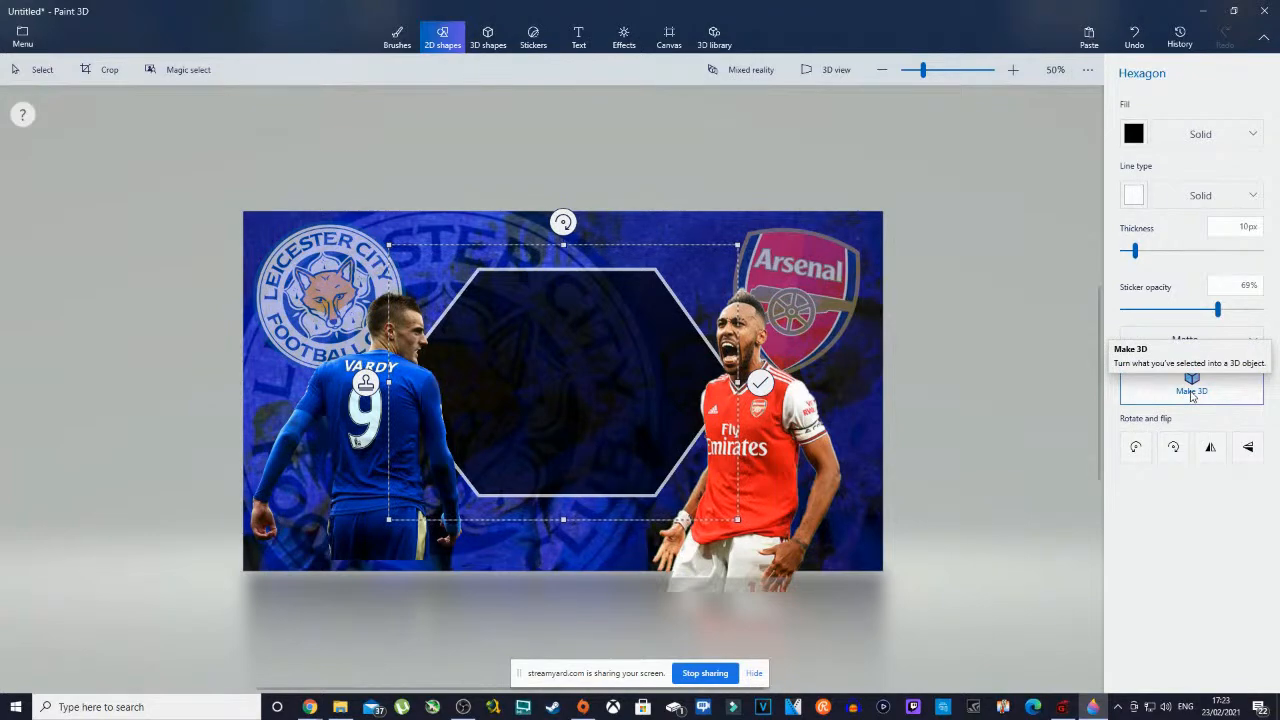
pyautogui.click(1191, 393)
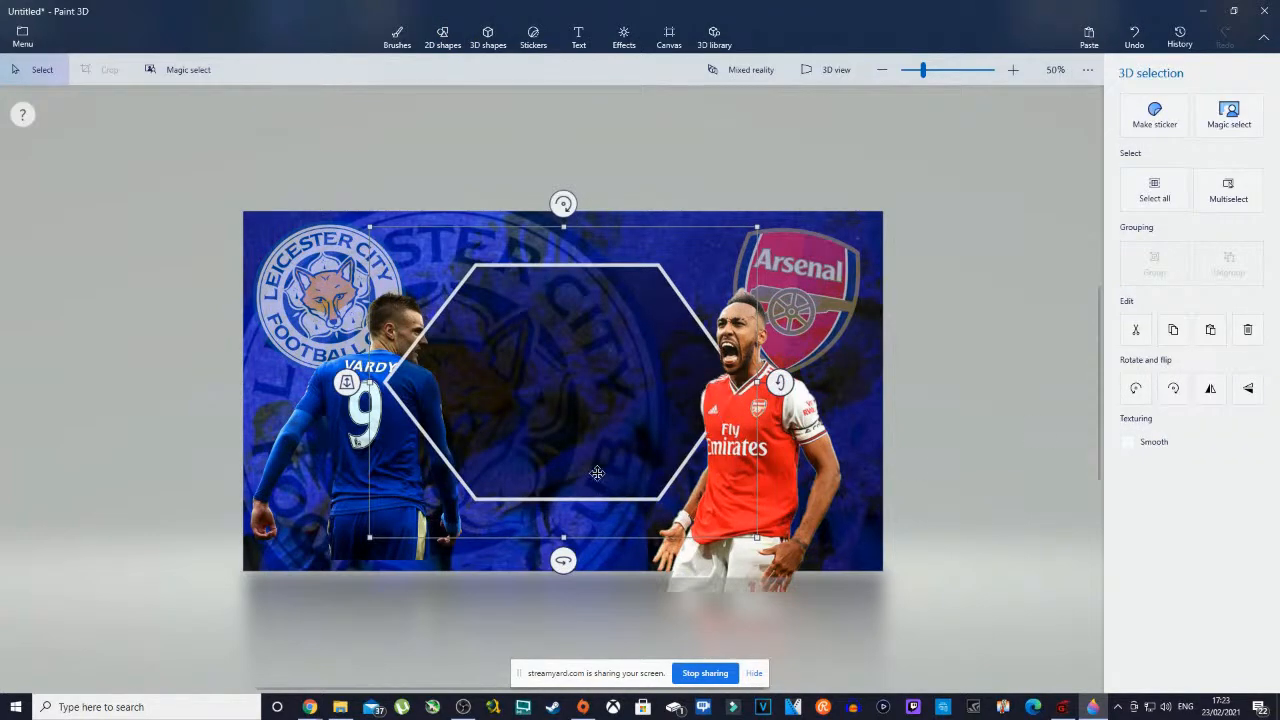
# - Try the 3D hexagon in front of both players and slightly lower, and delete it from the canvas
pyautogui.moveTo(347, 383); pyautogui.dragTo(347, 433)
pyautogui.moveTo(595, 406); pyautogui.dragTo(569, 424)
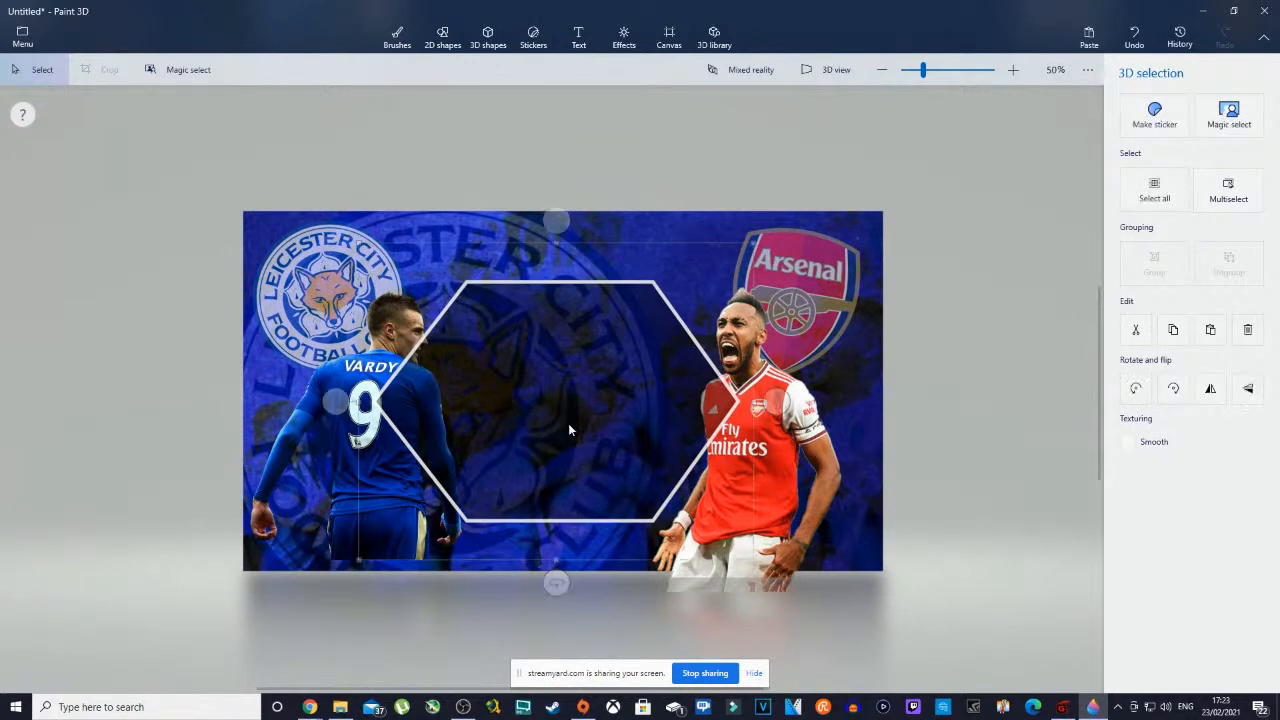
pyautogui.press('Delete')
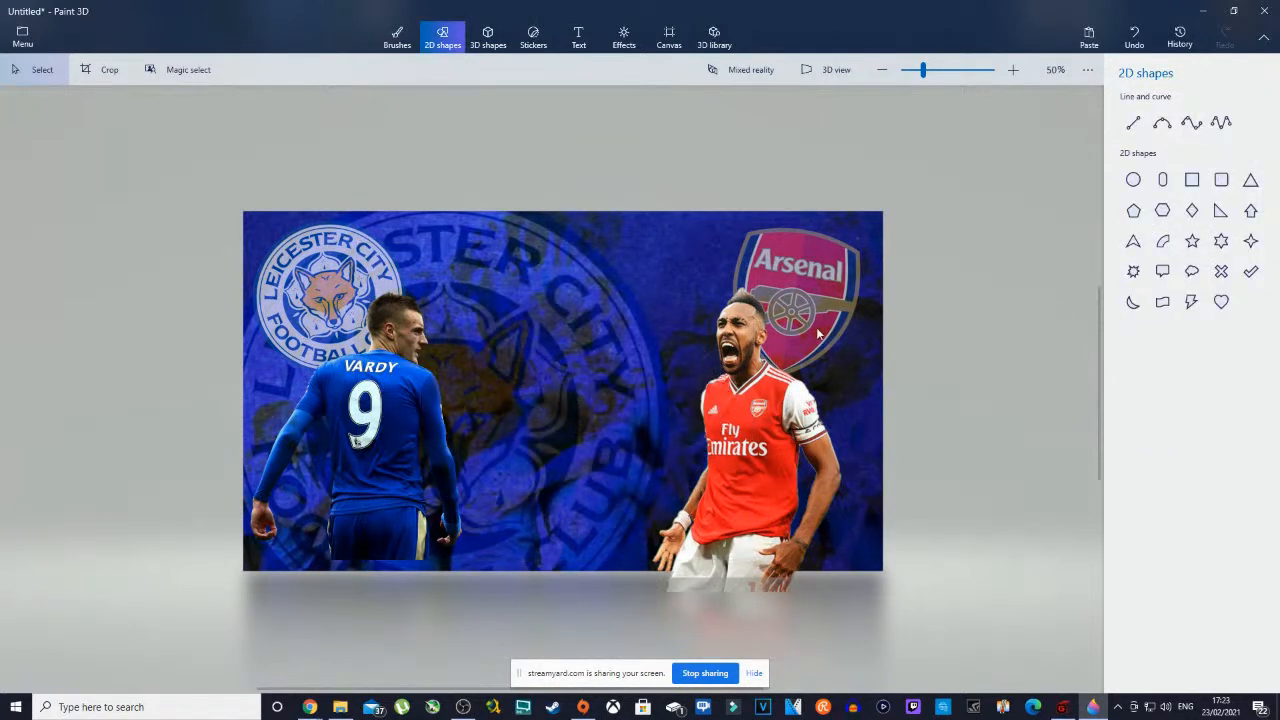
# - Try a 2D hexagon between the players at 72% sticker opacity as a 3D object, and delete it
pyautogui.click(1162, 209)
pyautogui.moveTo(438, 318); pyautogui.dragTo(716, 521)
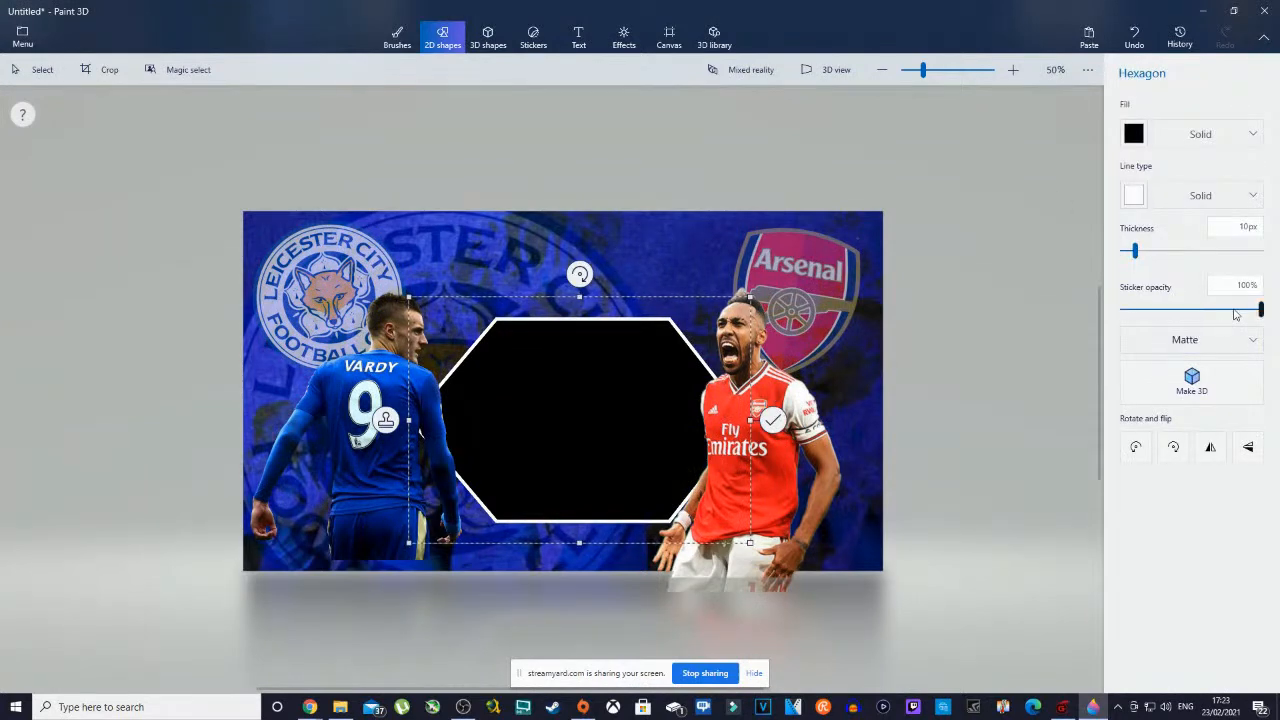
pyautogui.moveTo(1262, 311); pyautogui.dragTo(1224, 318)
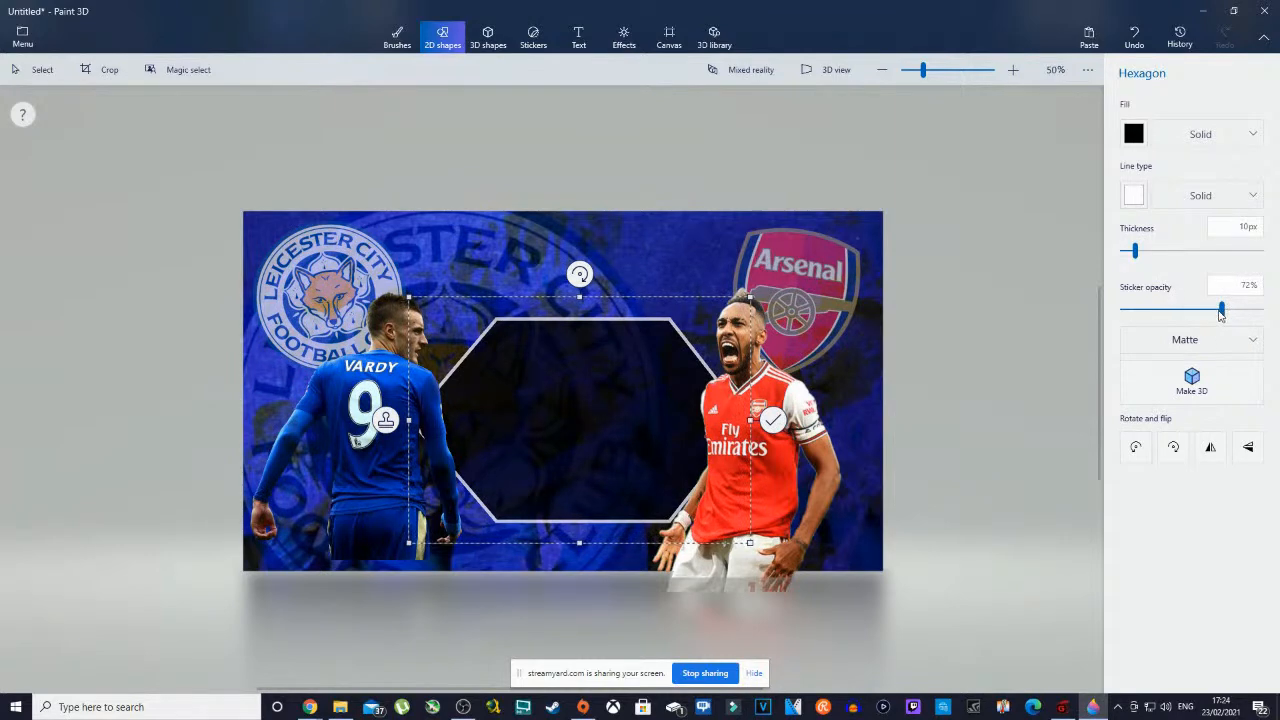
pyautogui.click(1187, 380)
pyautogui.moveTo(583, 477); pyautogui.dragTo(580, 452)
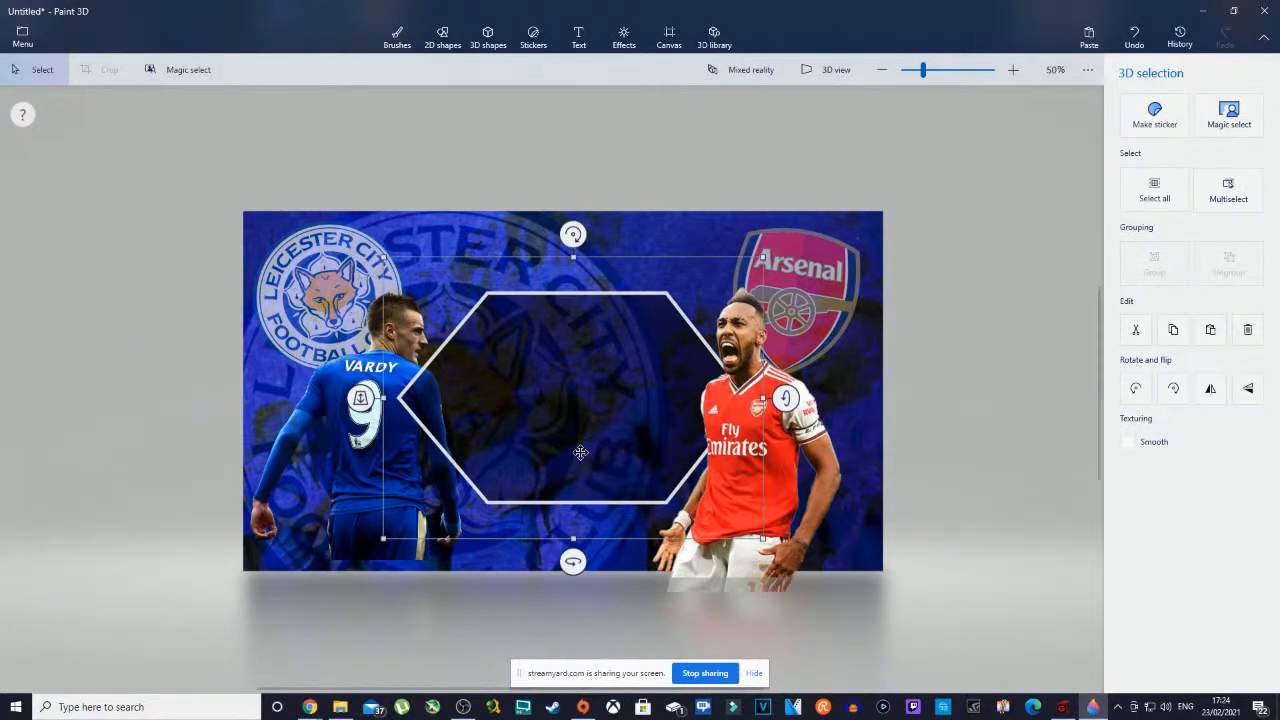
pyautogui.press('Delete')
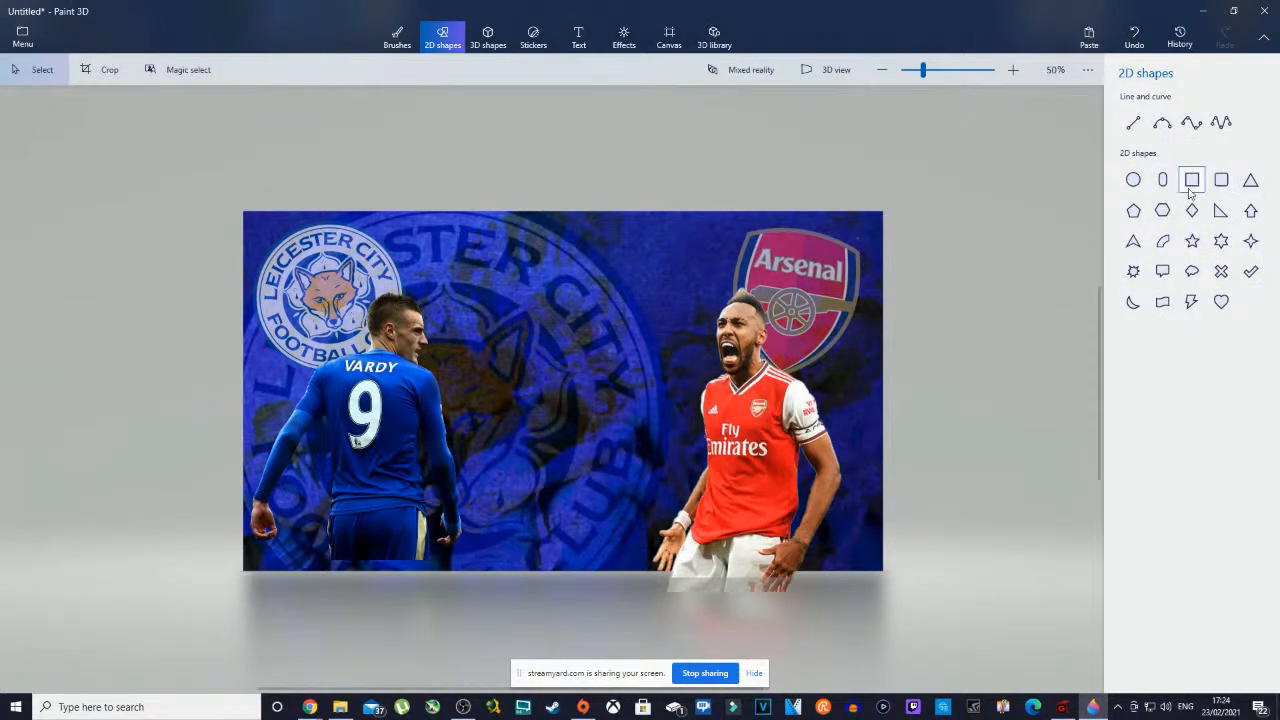
# - Draw a black hexagon with a white outline between the players, set its sticker opacity to 90%, and make it 3D
pyautogui.click(1162, 210)
pyautogui.moveTo(440, 300); pyautogui.dragTo(716, 527)
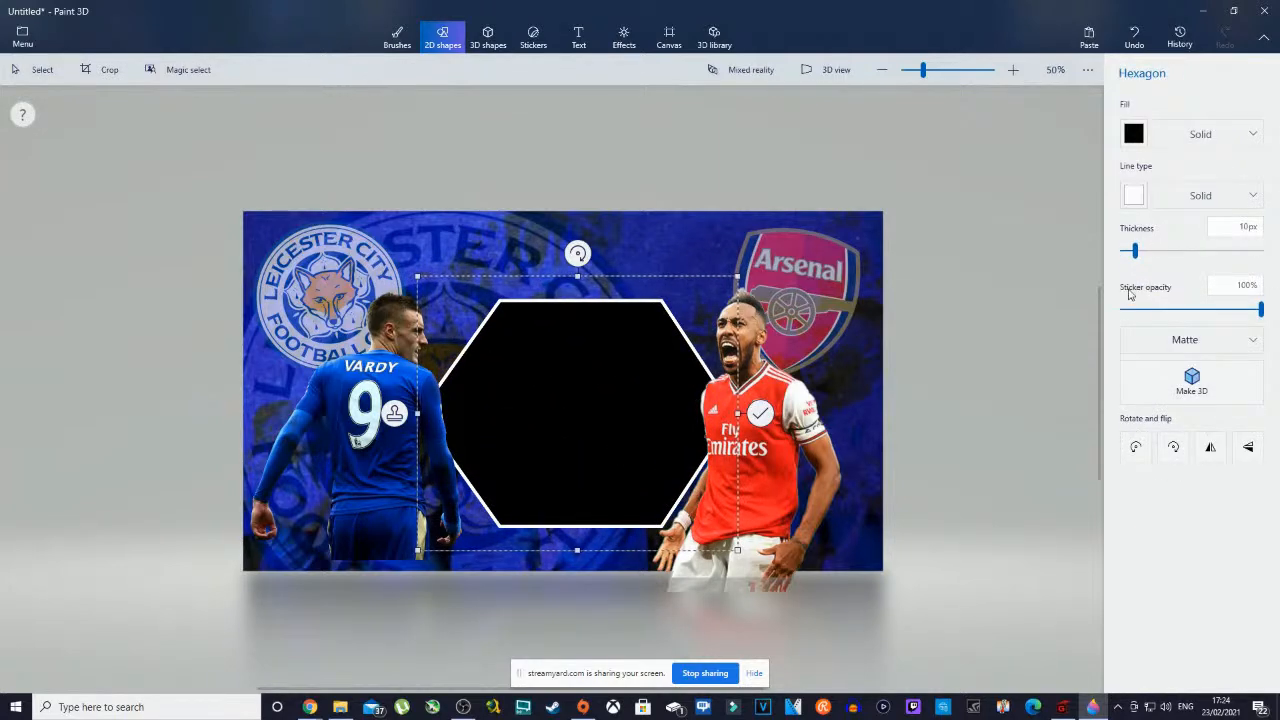
pyautogui.moveTo(1260, 310); pyautogui.dragTo(1250, 315)
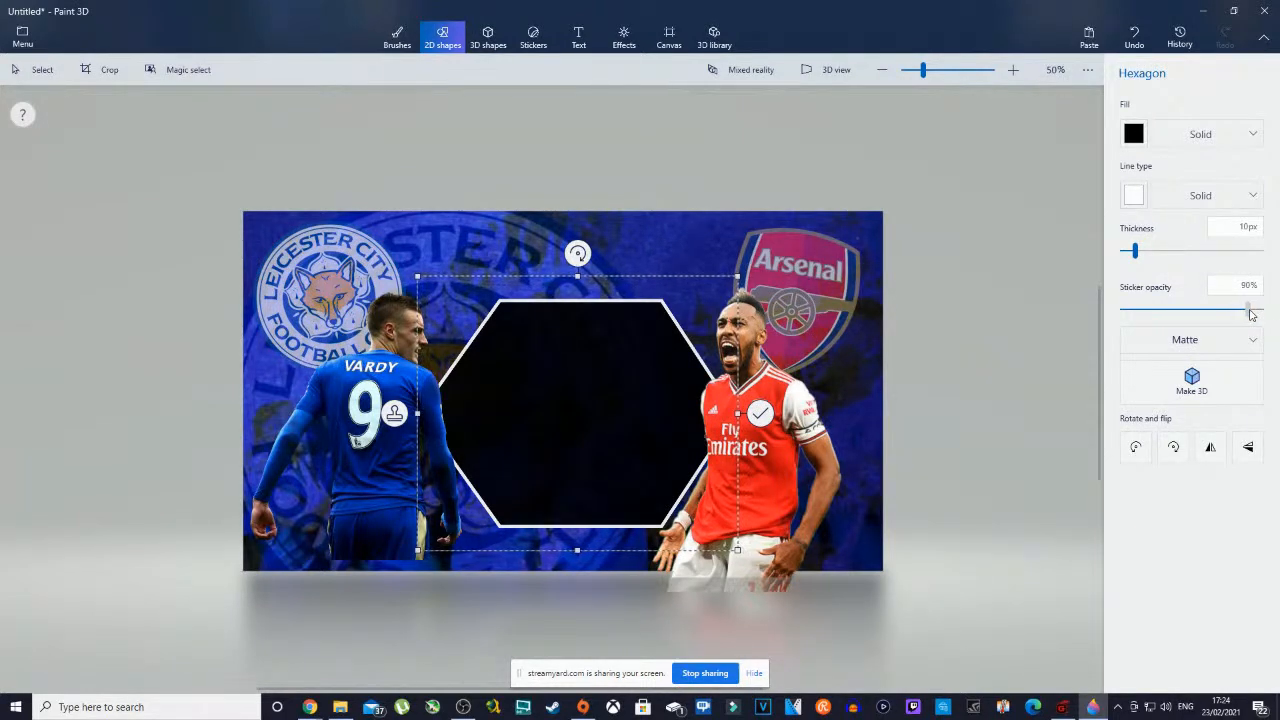
pyautogui.click(1191, 380)
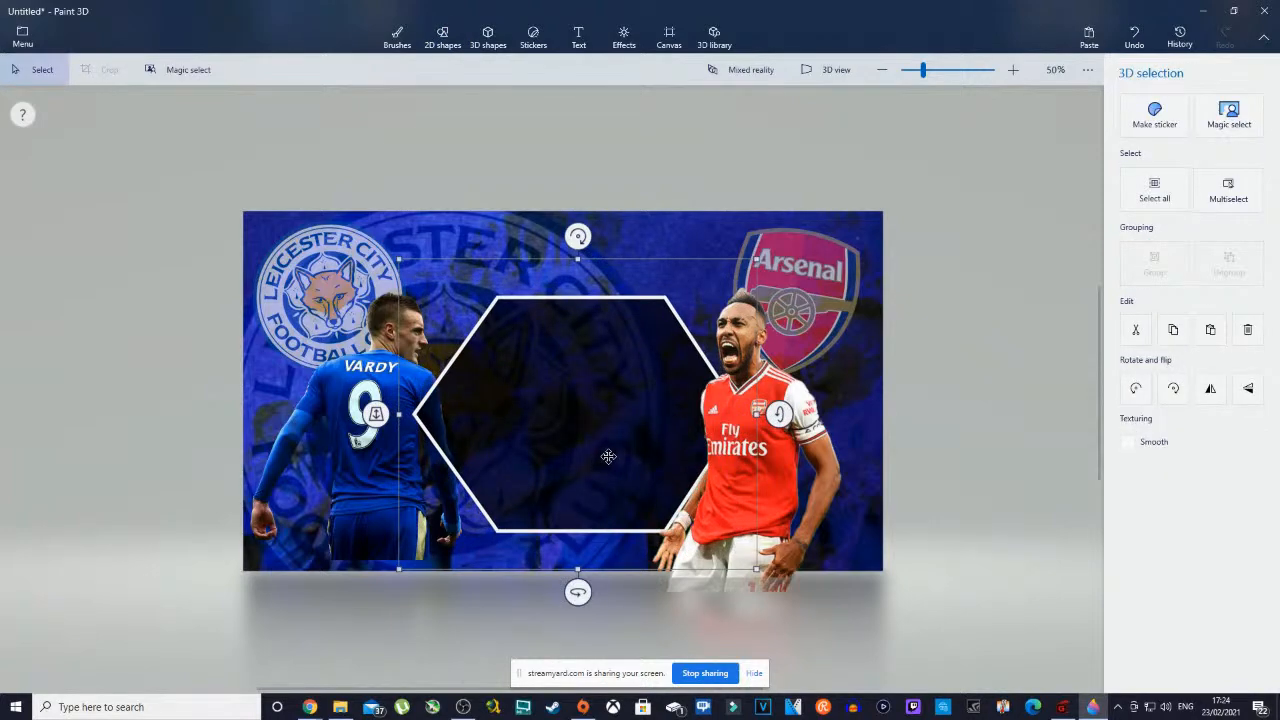
# - Bring the 3D hexagon in front of both players, shrink it slightly, and centre it on the canvas
pyautogui.moveTo(376, 414); pyautogui.dragTo(374, 432)
pyautogui.moveTo(618, 419)
pyautogui.mouseDown()
pyautogui.moveTo(600, 431)
pyautogui.moveTo(615, 402)
pyautogui.mouseUp()
pyautogui.moveTo(735, 570)
pyautogui.mouseDown()
pyautogui.moveTo(600, 453)
pyautogui.moveTo(732, 549)
pyautogui.mouseUp()
pyautogui.moveTo(572, 417)
pyautogui.mouseDown()
pyautogui.moveTo(603, 434)
pyautogui.moveTo(585, 420)
pyautogui.mouseUp()
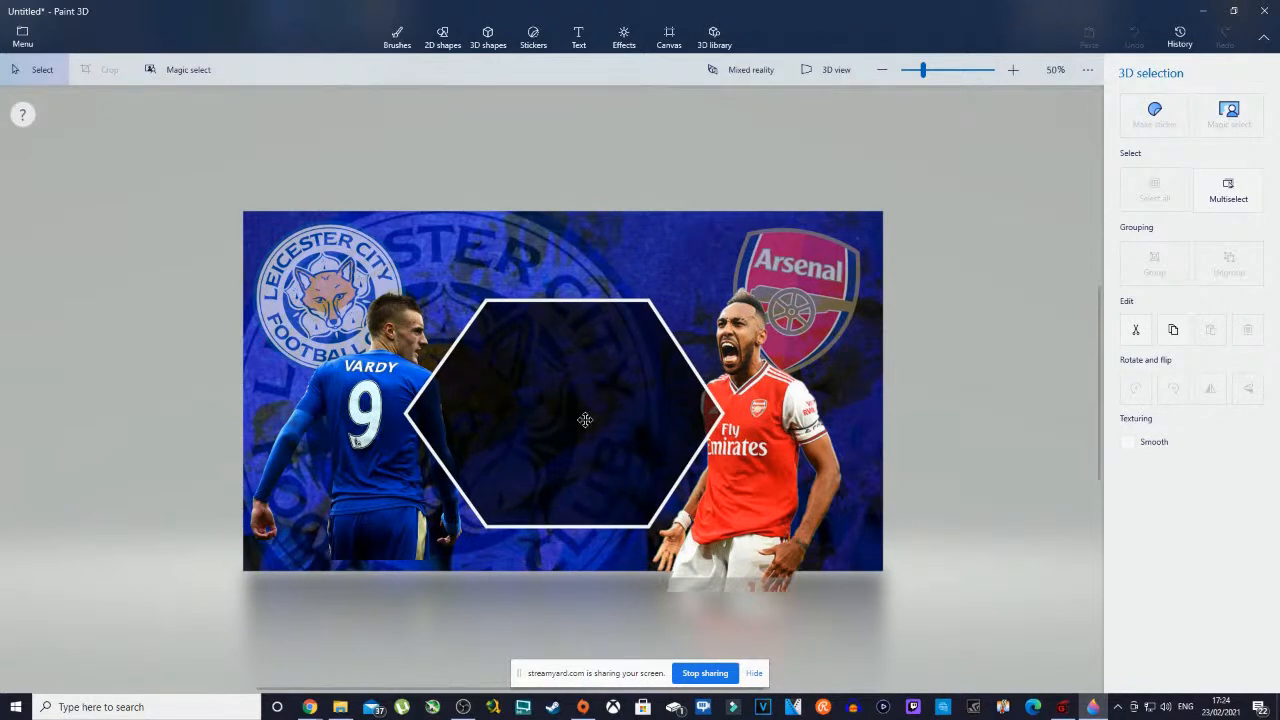
pyautogui.click(939, 348)
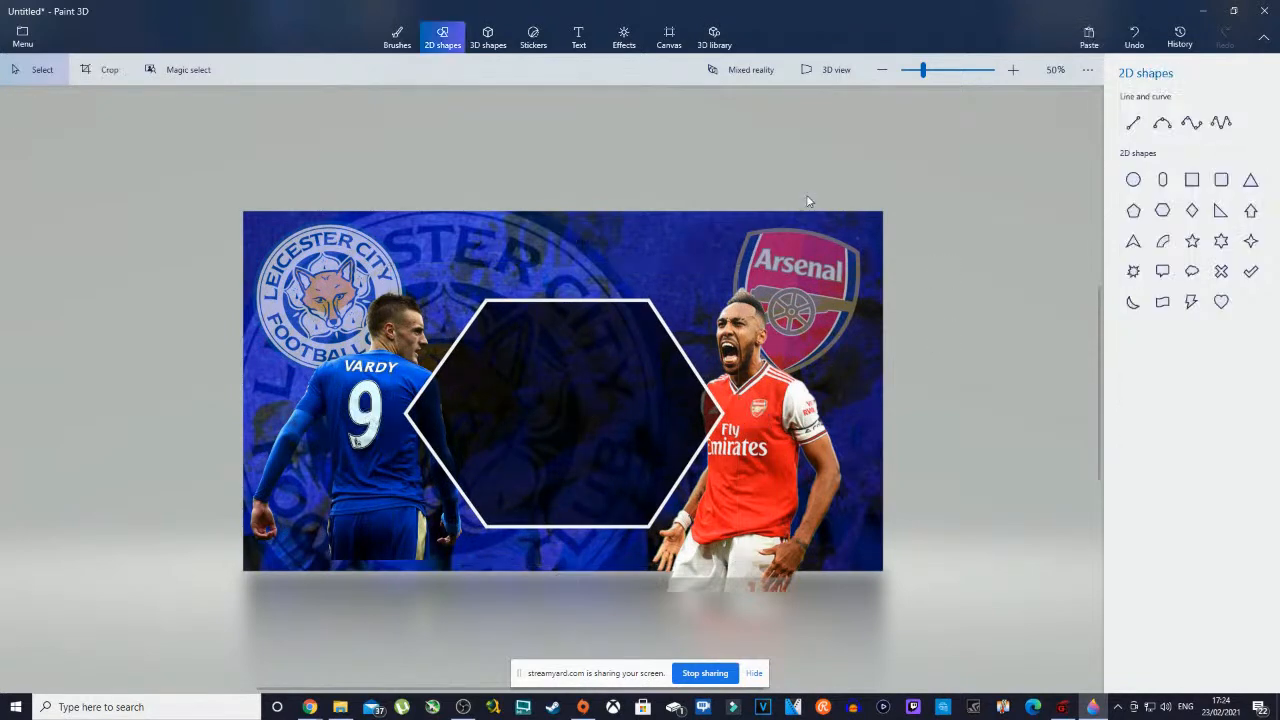
# - Set up 3D text in bold white Segoe UI
pyautogui.click(582, 38)
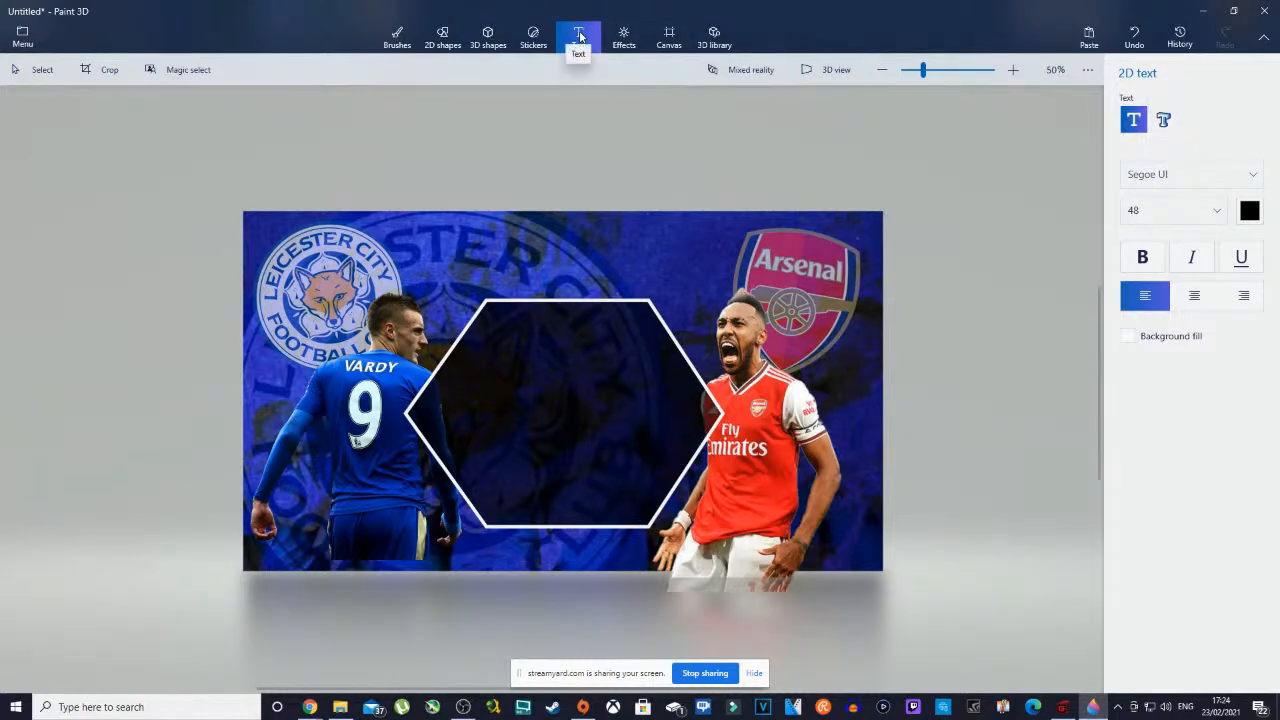
pyautogui.click(1163, 119)
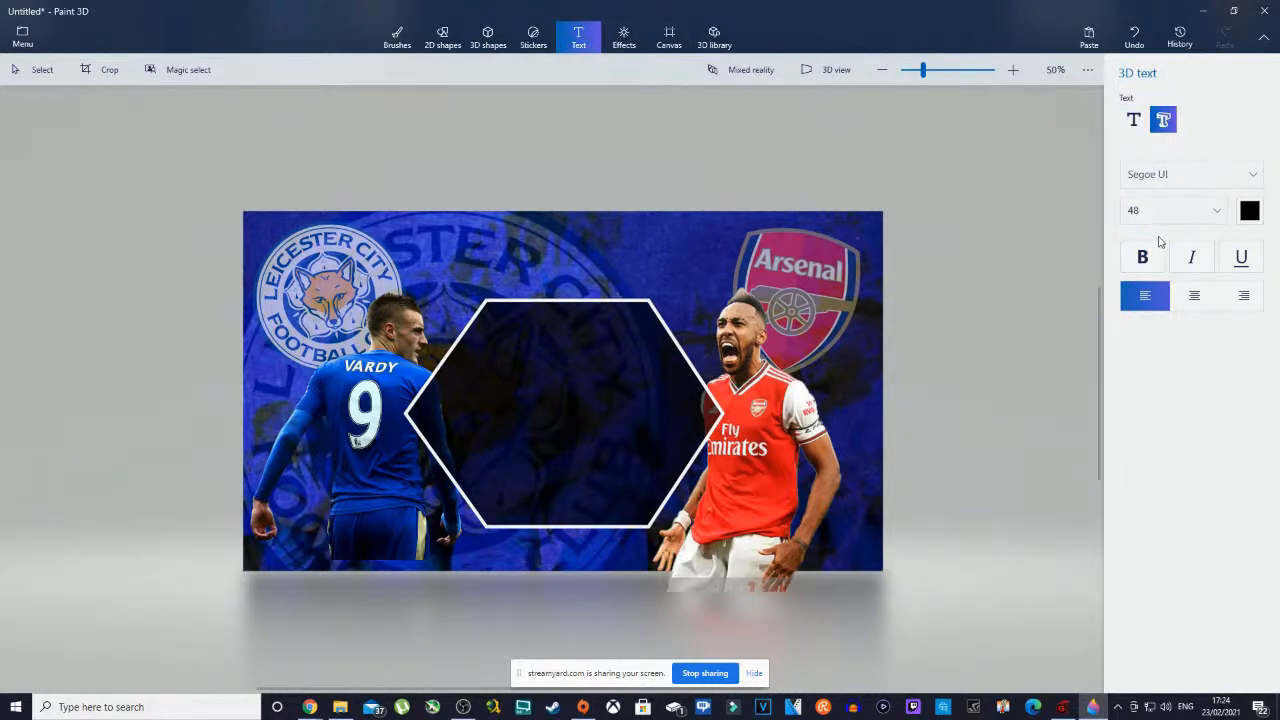
pyautogui.click(1252, 212)
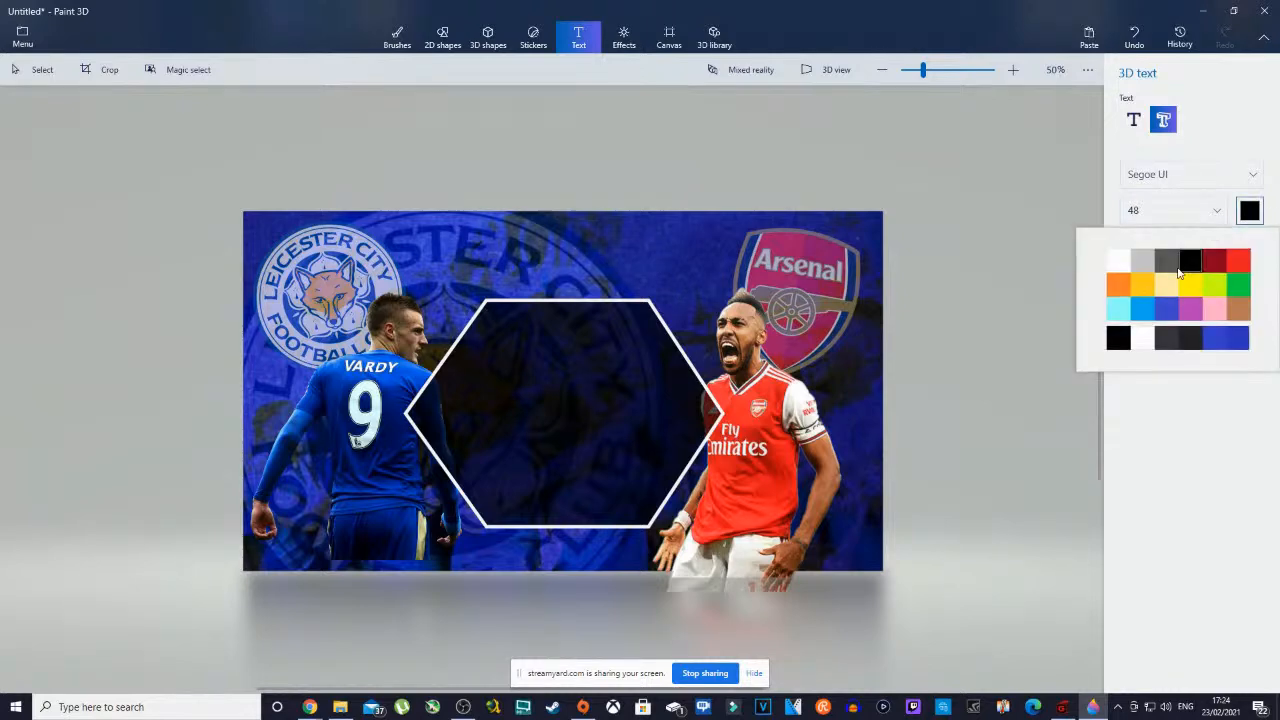
pyautogui.click(1119, 262)
pyautogui.click(1138, 258)
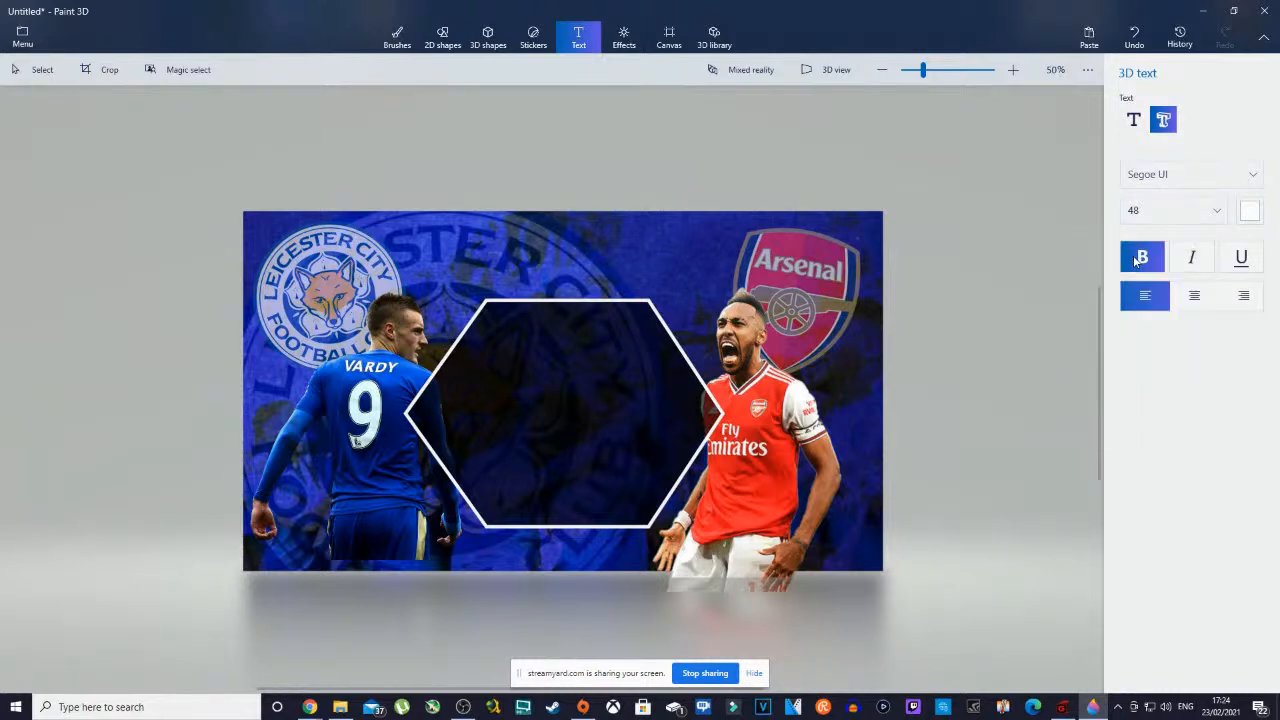
pyautogui.click(1156, 176)
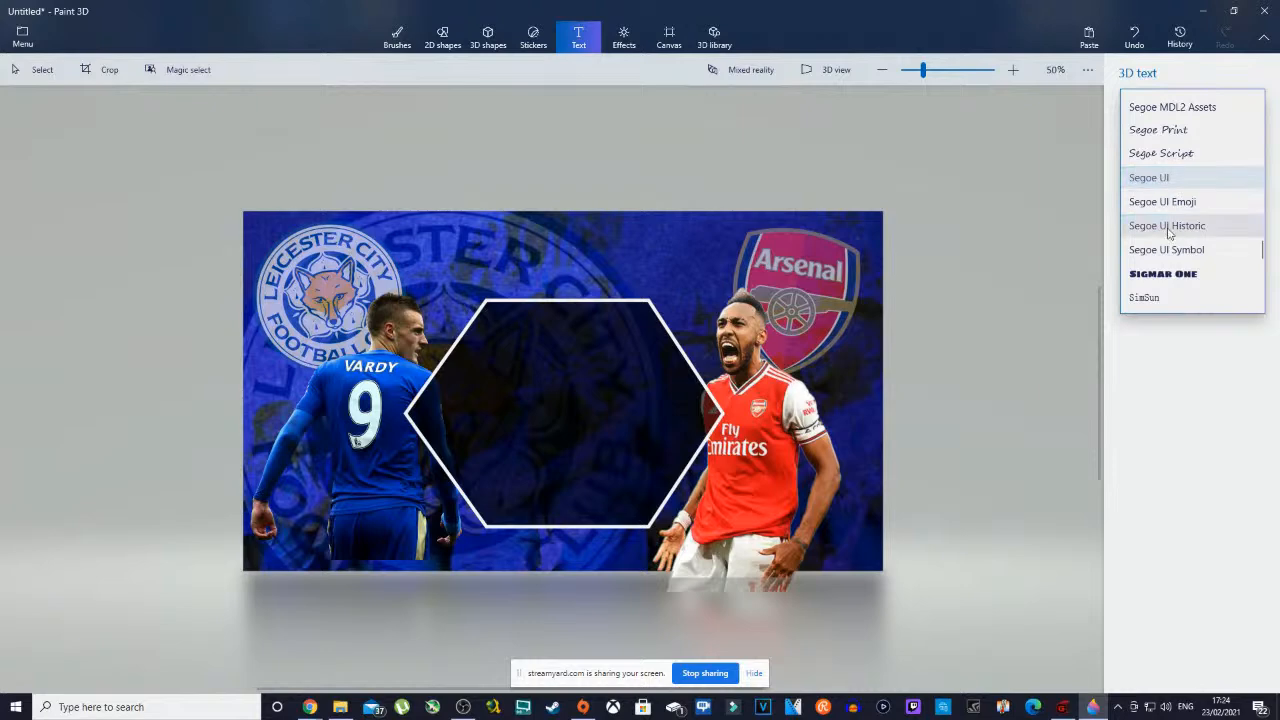
pyautogui.click(1157, 178)
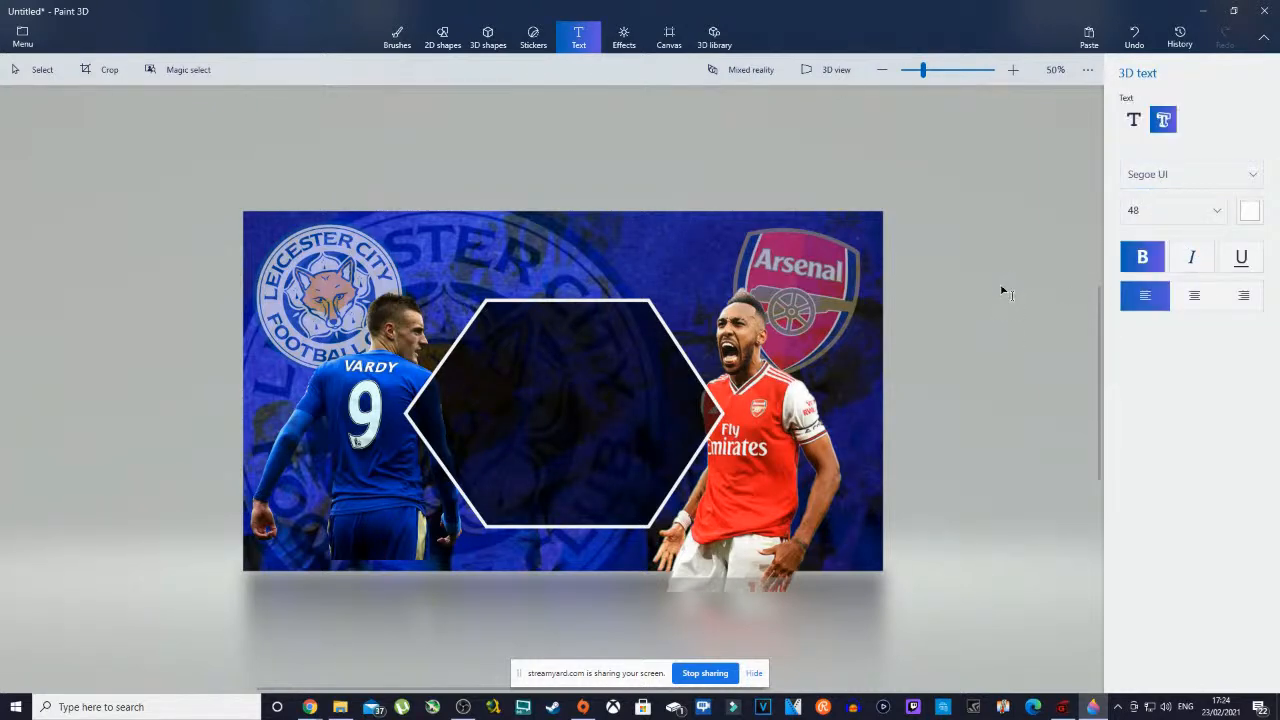
# - Add the 3D text "LIVE WATCH ALONG" on three lines over the hexagon, centre-aligned
pyautogui.moveTo(381, 277); pyautogui.dragTo(752, 540)
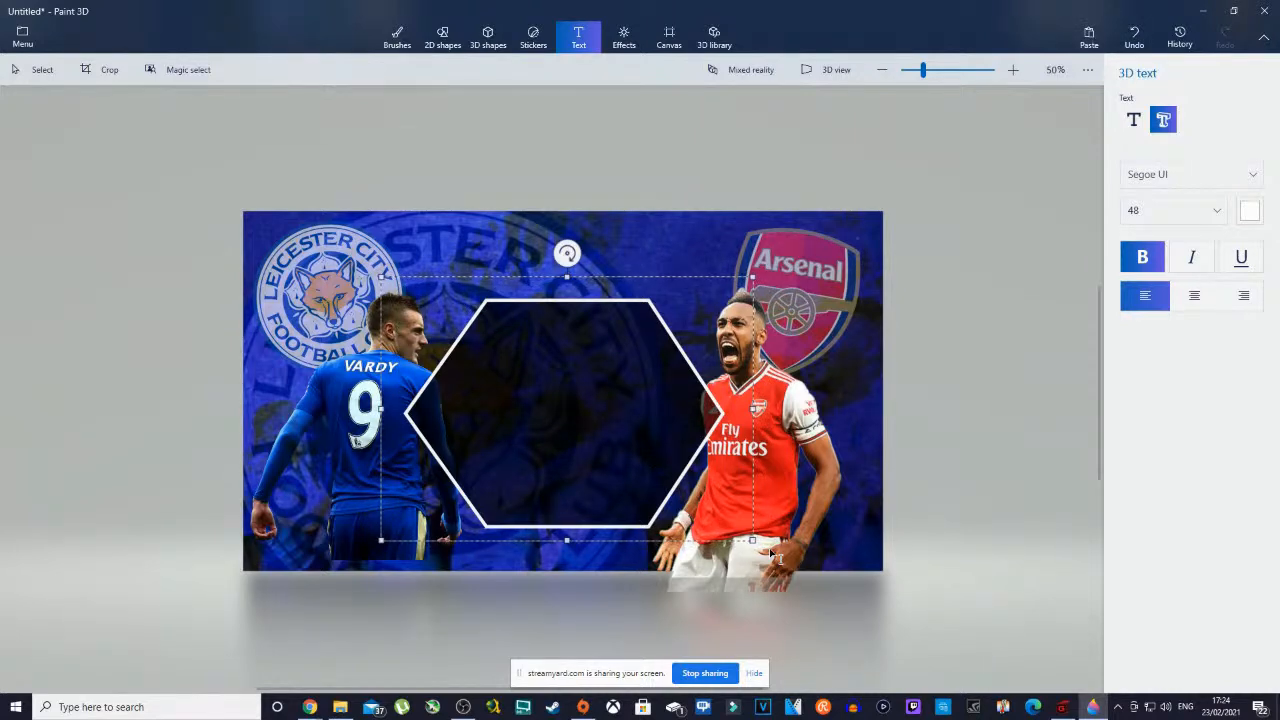
pyautogui.write('LIVE')
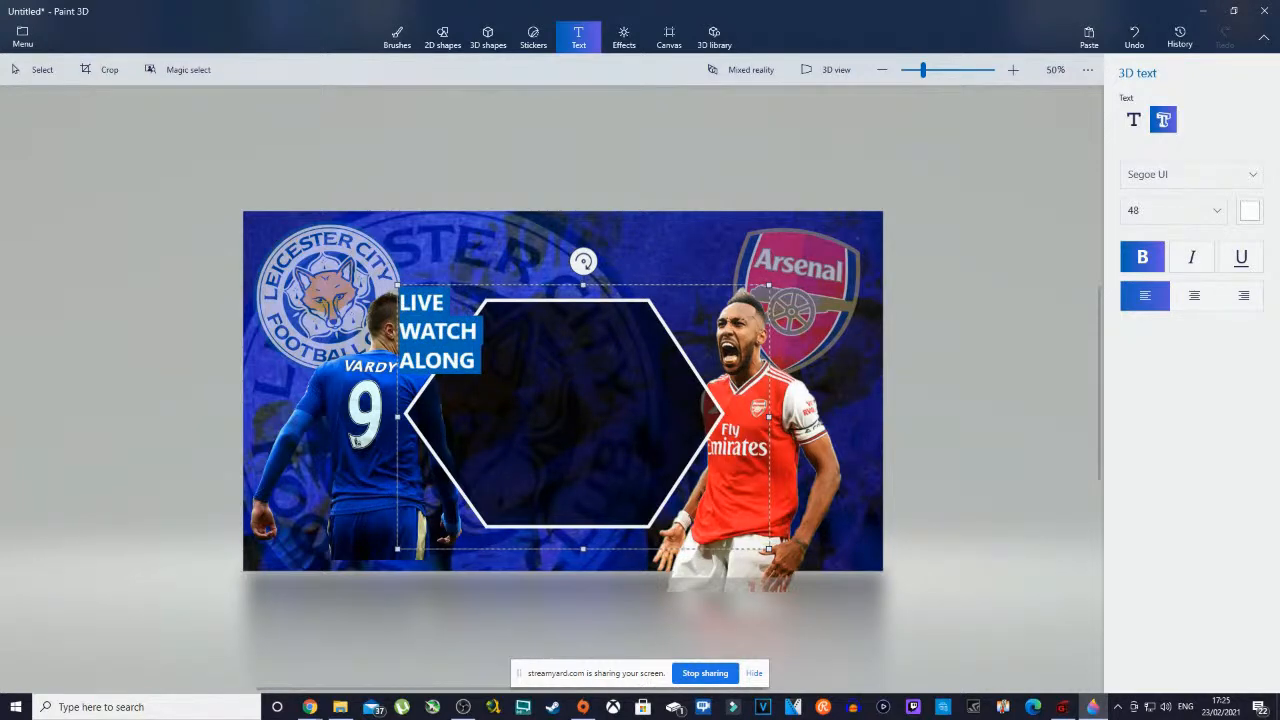
pyautogui.click(1195, 300)
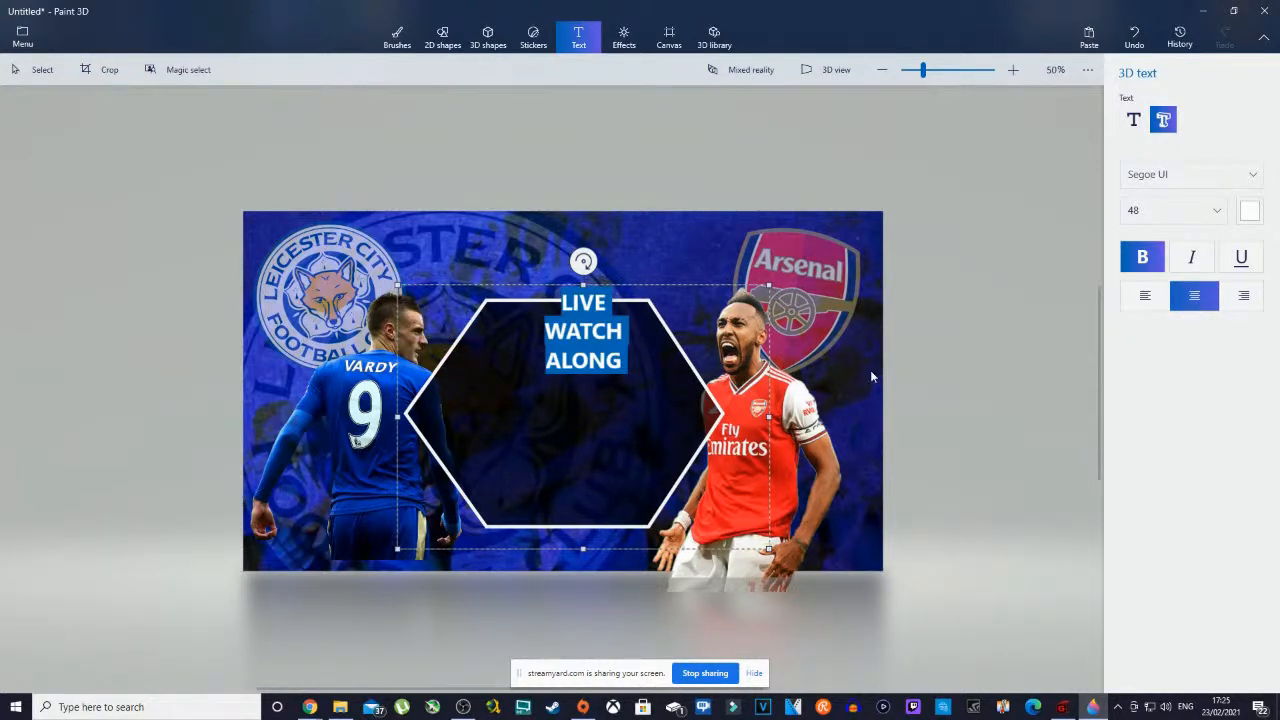
pyautogui.click(787, 197)
# - Bring the 3D text in front of the hexagon, enlarge it to fill the shape, and centre it there
pyautogui.moveTo(460, 326); pyautogui.dragTo(566, 396)
pyautogui.moveTo(469, 392); pyautogui.dragTo(467, 482)
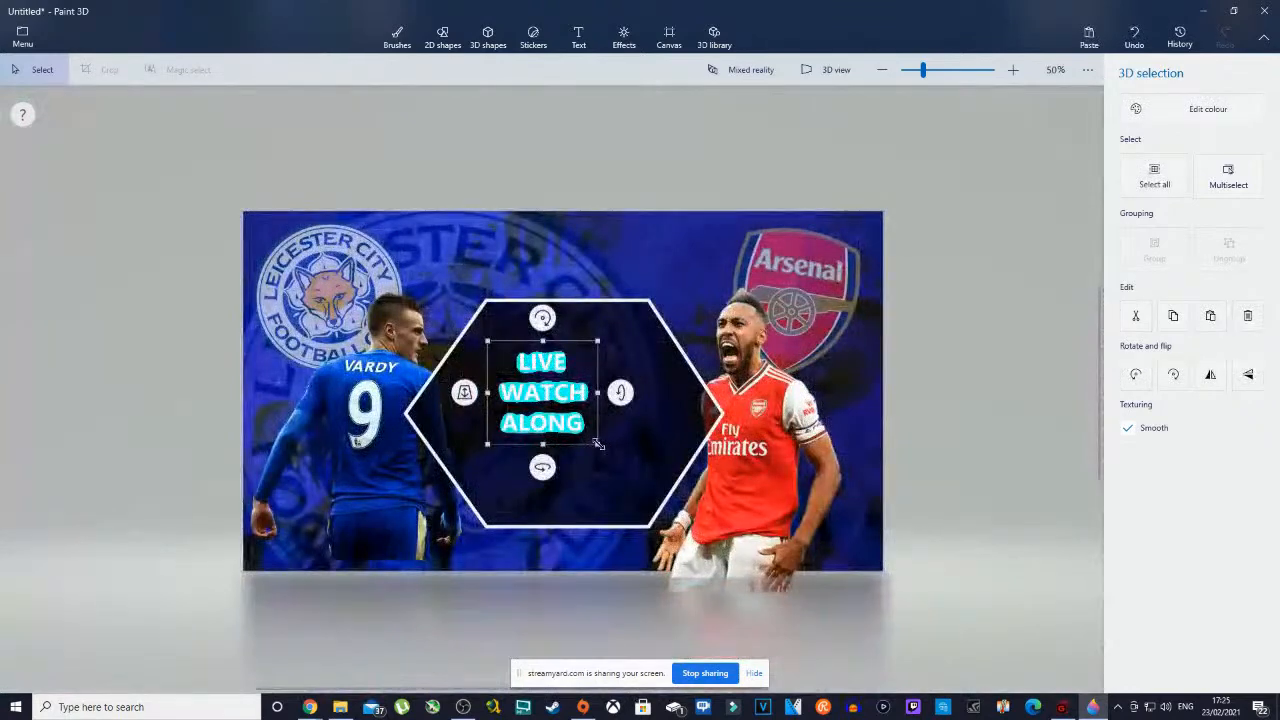
pyautogui.moveTo(601, 444); pyautogui.dragTo(688, 535)
pyautogui.moveTo(621, 464); pyautogui.dragTo(602, 433)
pyautogui.scroll(-1, 602, 434)
pyautogui.moveTo(626, 493); pyautogui.dragTo(636, 504)
pyautogui.moveTo(578, 467); pyautogui.dragTo(574, 466)
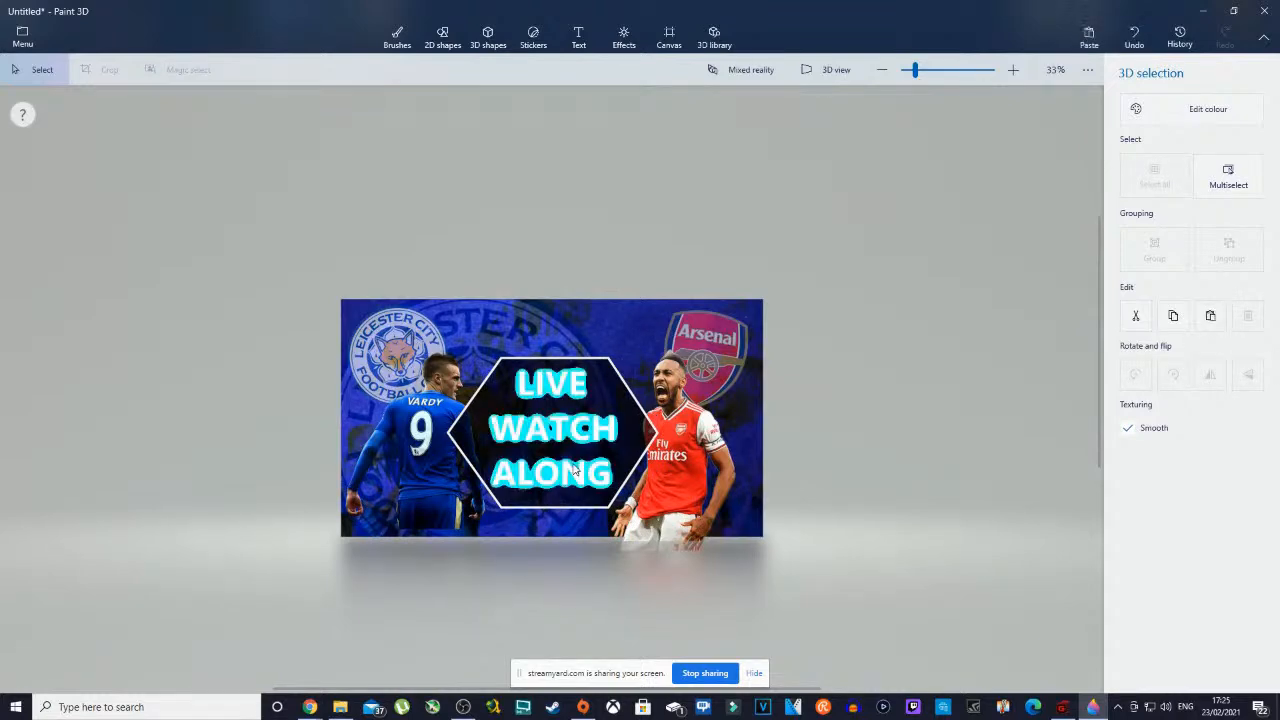
# - Shrink the hexagon slightly and centre it around the LIVE WATCH ALONG text
pyautogui.scroll(1, 574, 466)
pyautogui.click(673, 448)
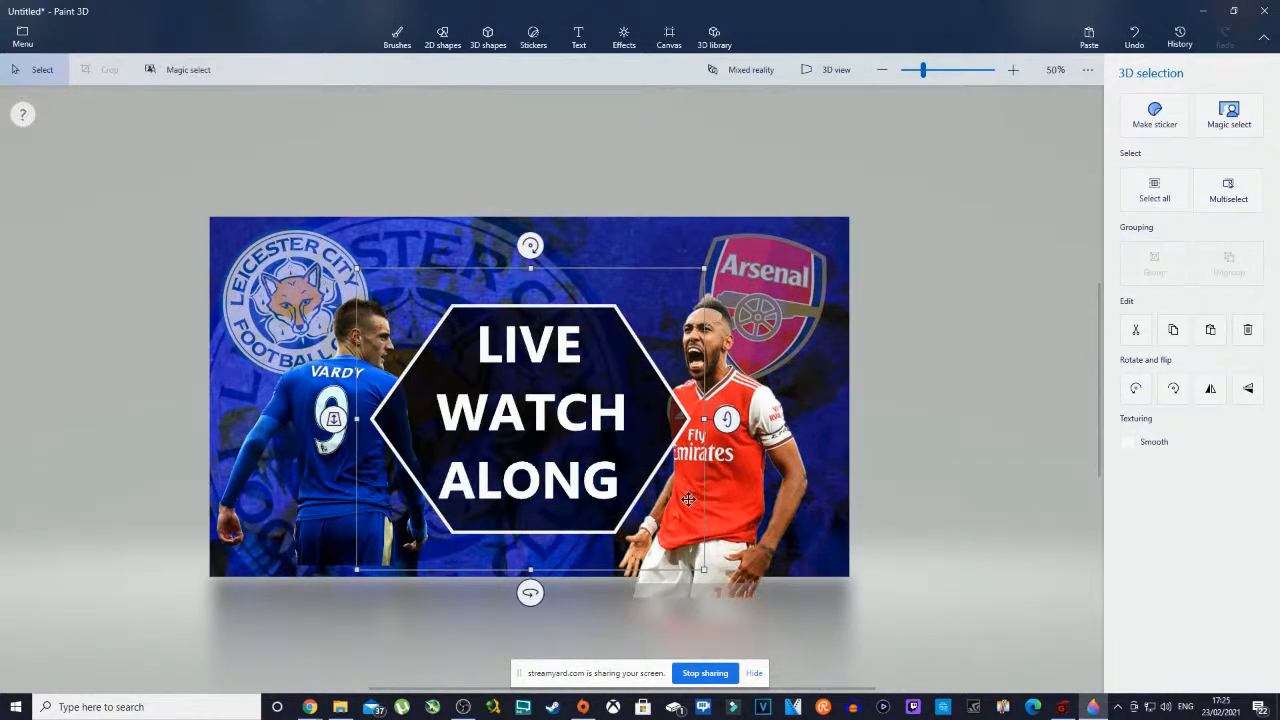
pyautogui.moveTo(705, 569); pyautogui.dragTo(688, 553)
pyautogui.moveTo(575, 458); pyautogui.dragTo(583, 465)
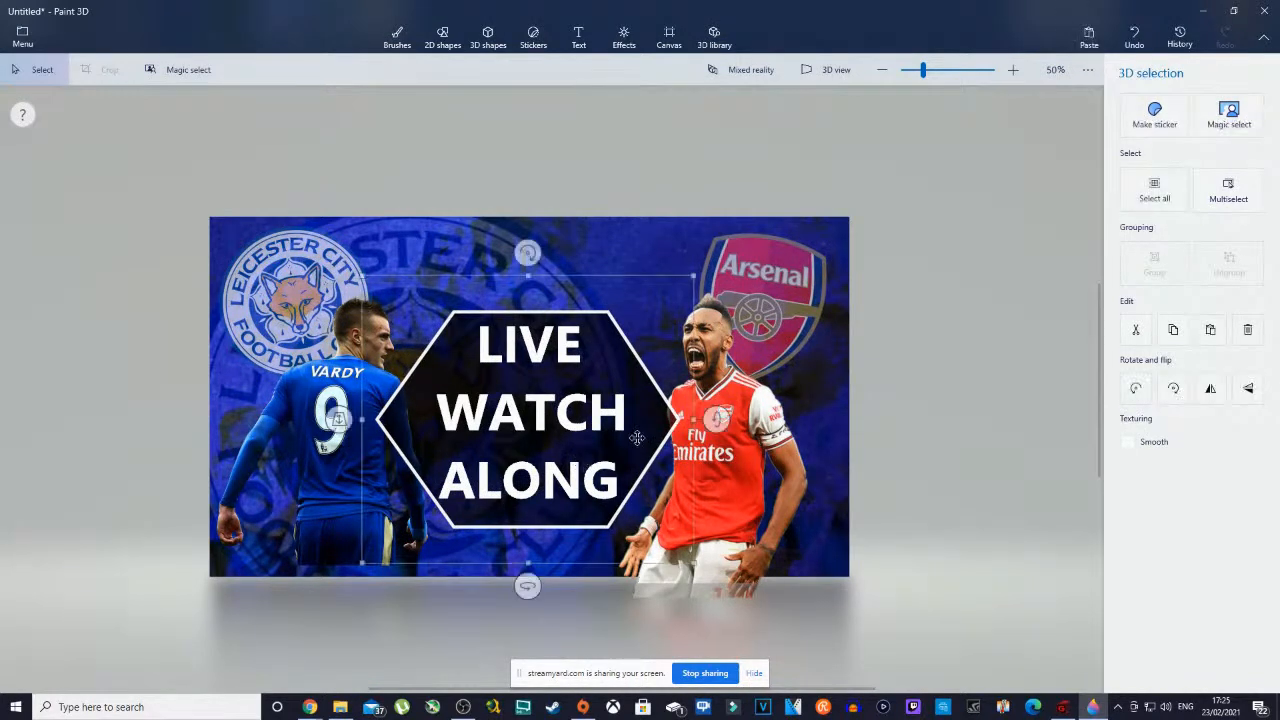
pyautogui.click(982, 329)
pyautogui.scroll(-2, 916, 438)
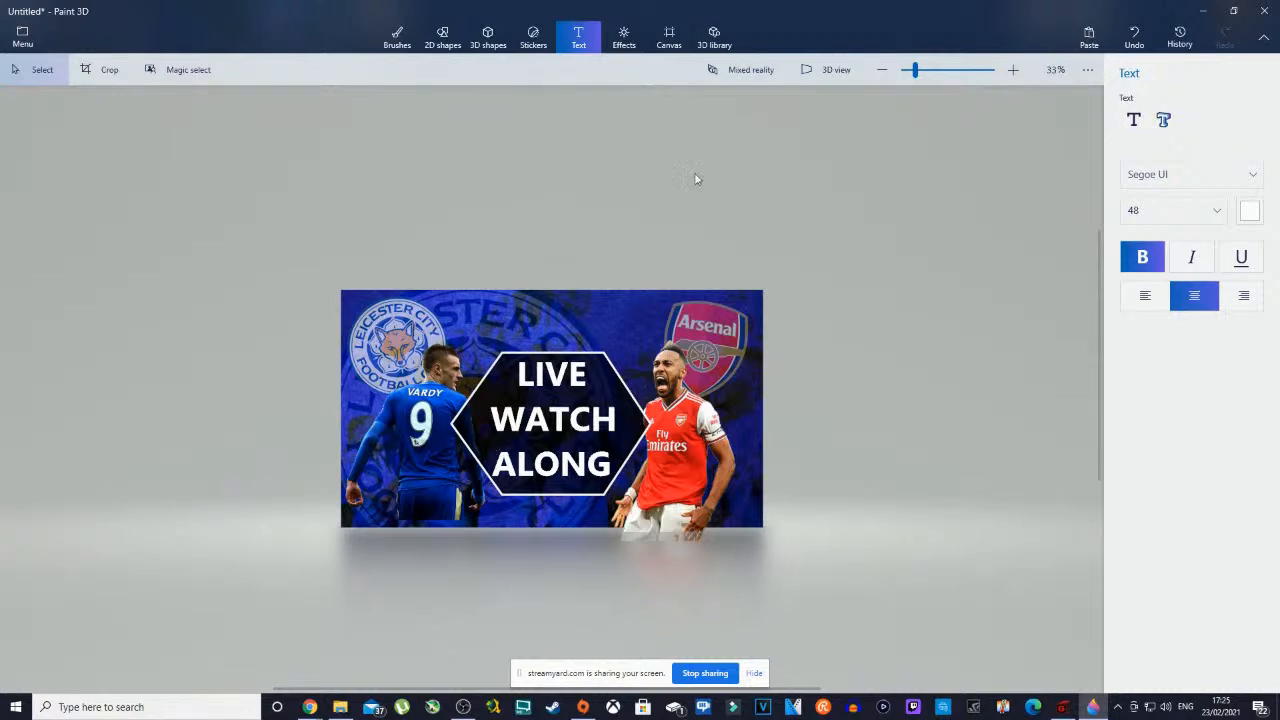
# - Draw a 2D square just inside the canvas edges and set its fill to None, keeping the solid white line
pyautogui.click(443, 40)
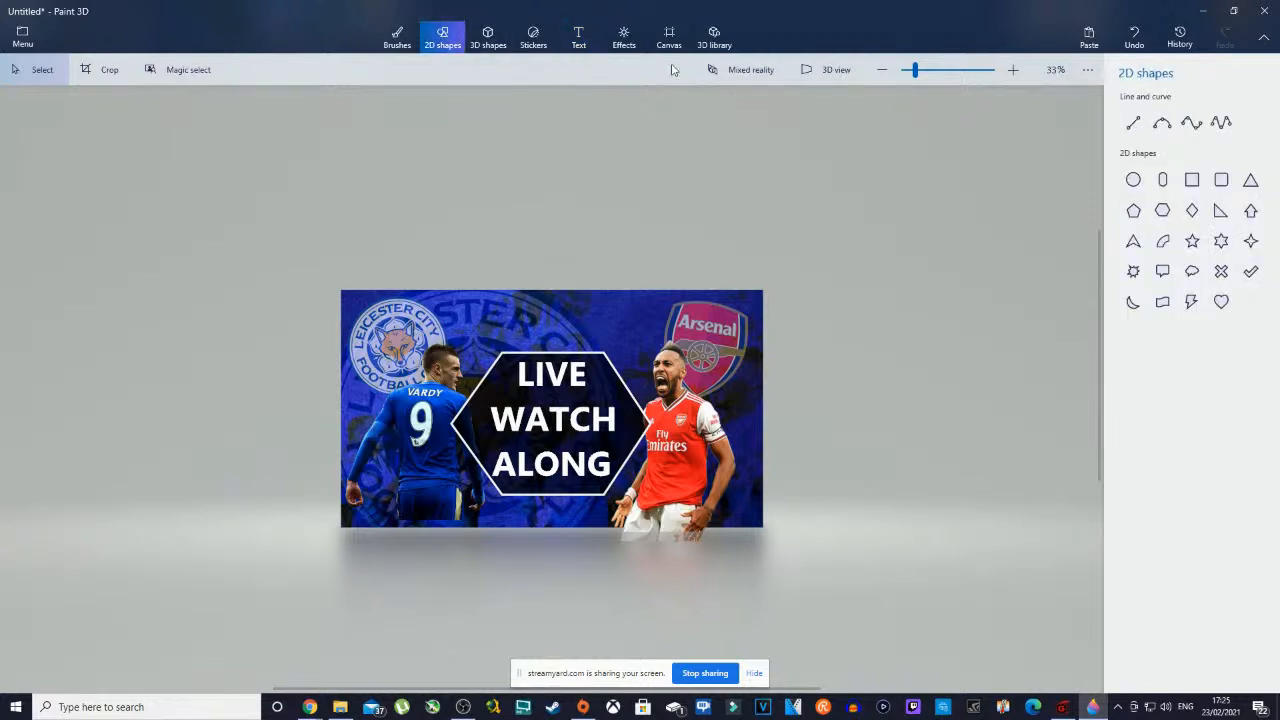
pyautogui.click(1221, 184)
pyautogui.click(1222, 188)
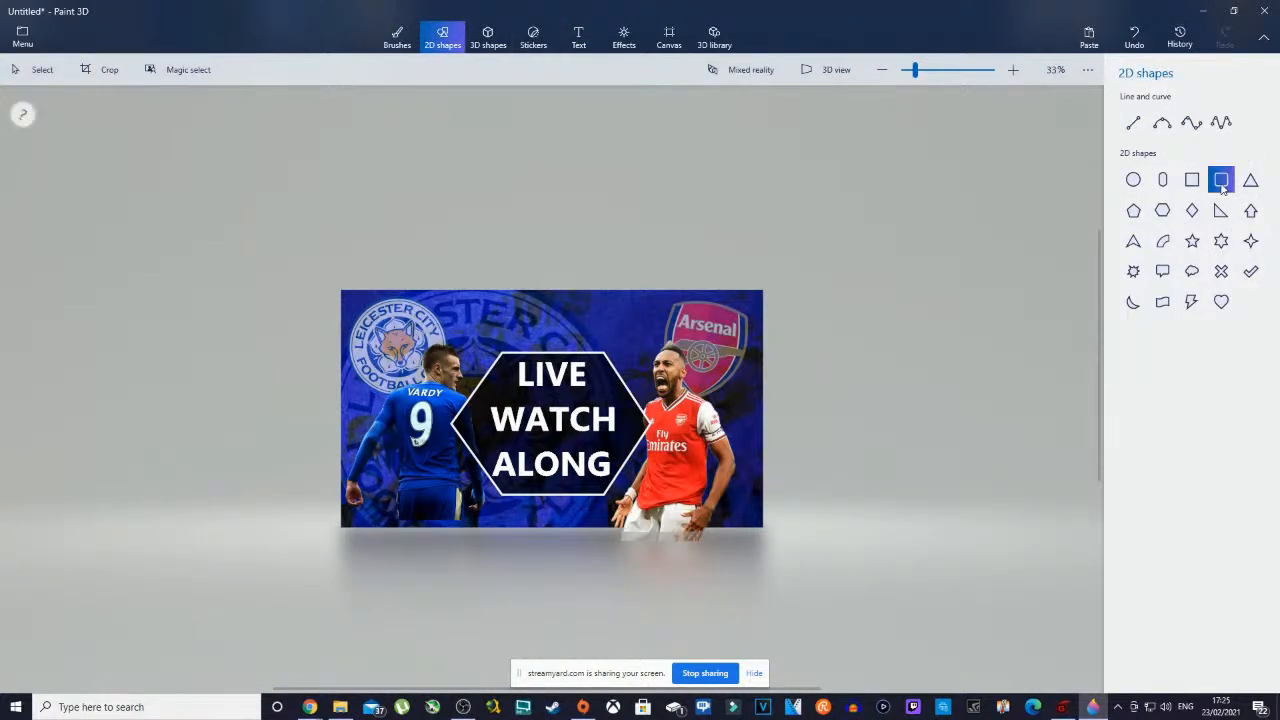
pyautogui.click(1196, 186)
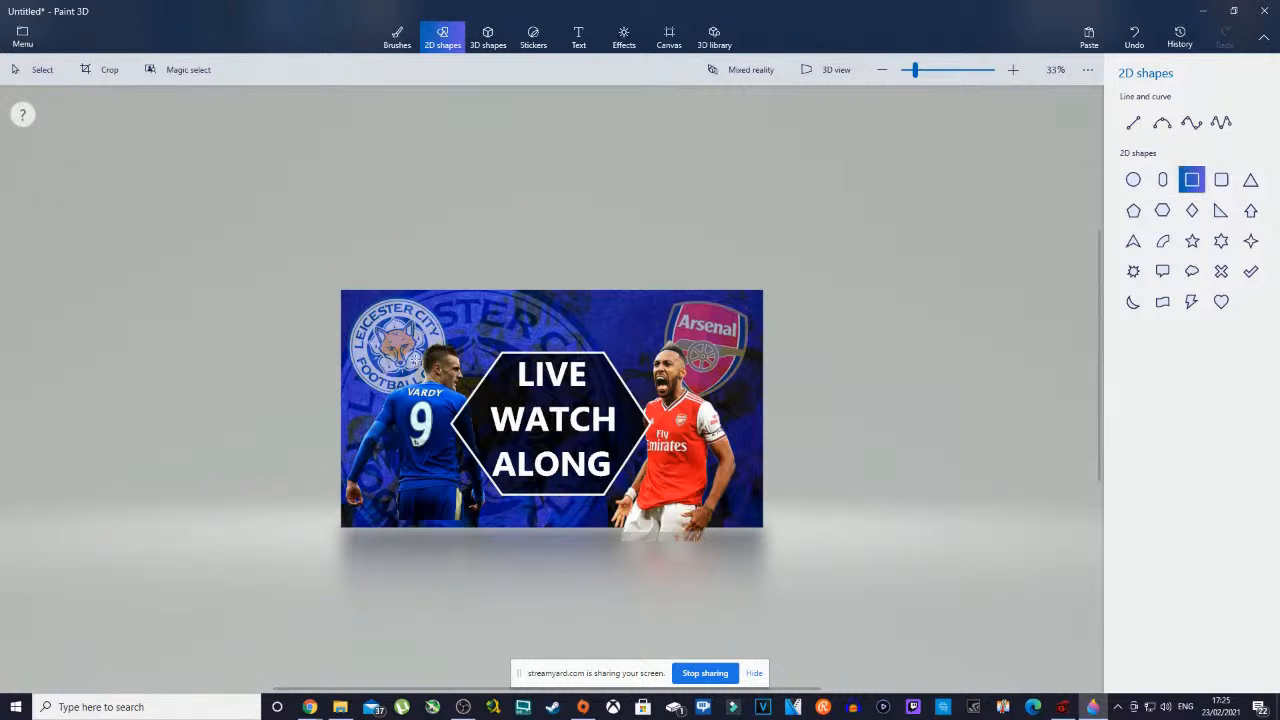
pyautogui.moveTo(354, 299); pyautogui.dragTo(756, 517)
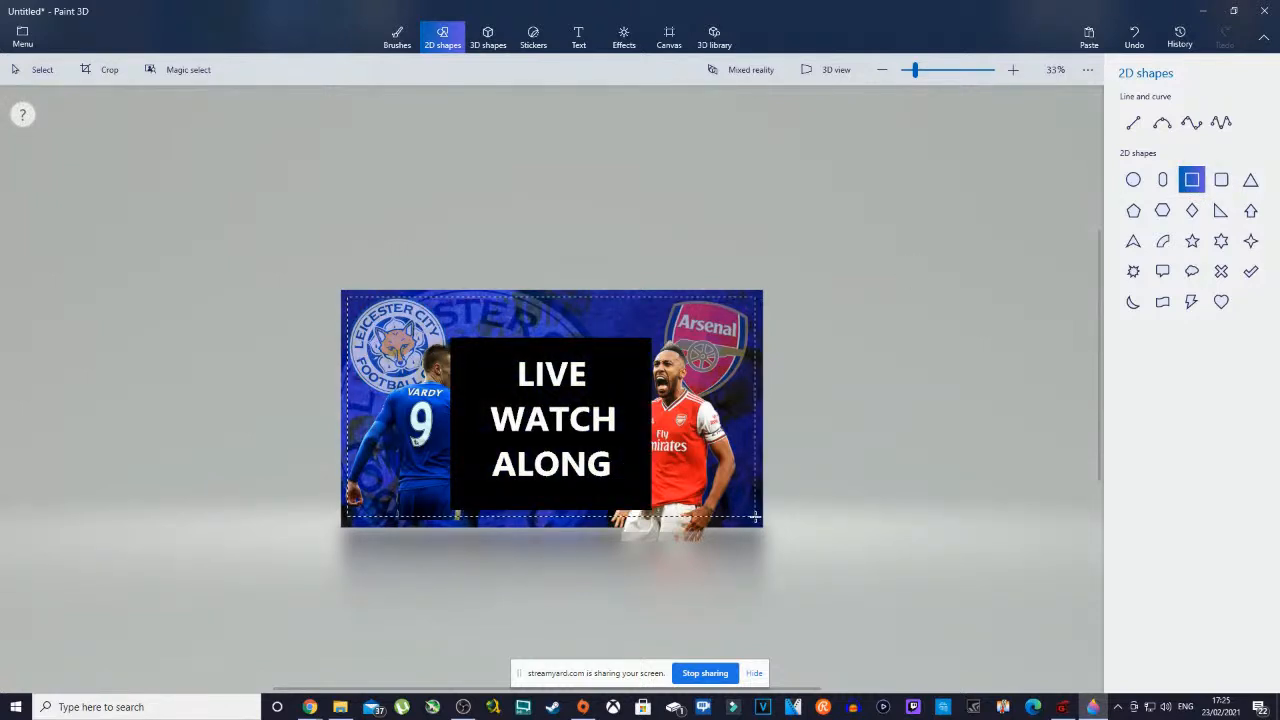
pyautogui.click(1200, 134)
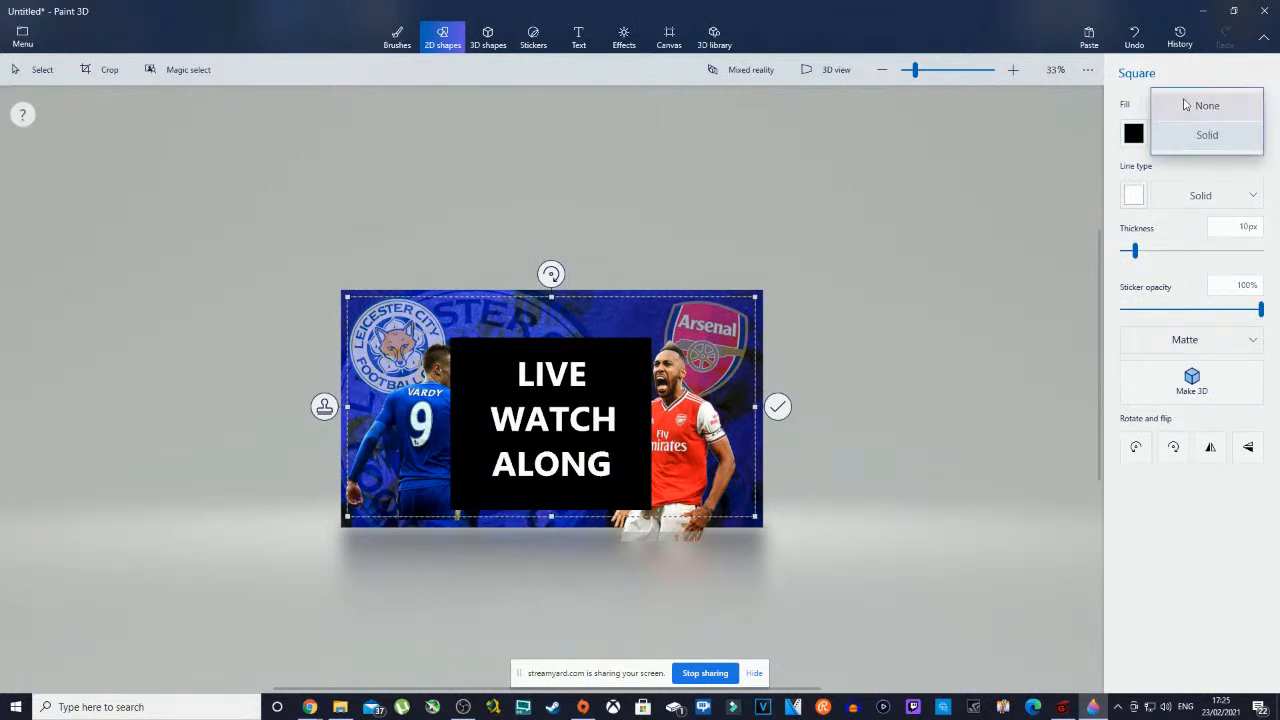
pyautogui.click(1198, 104)
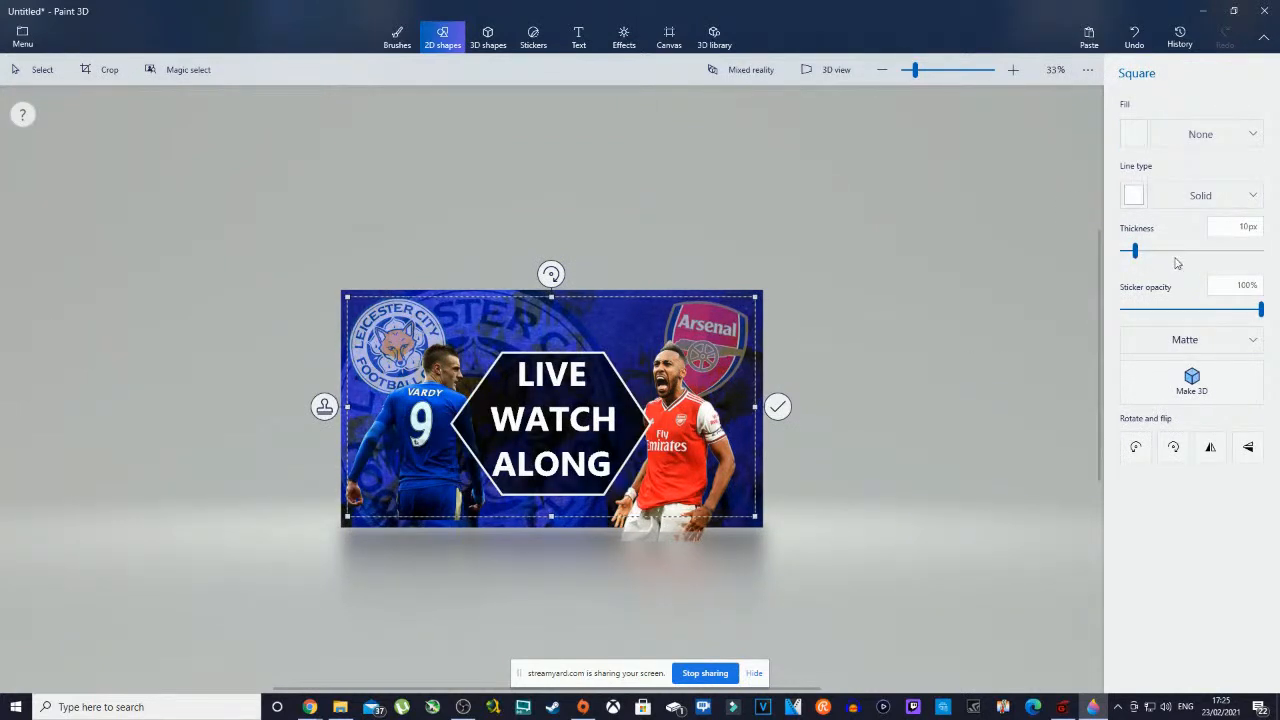
# - Try the square frame as a 3D object placed slightly lower, and delete it
pyautogui.click(1191, 388)
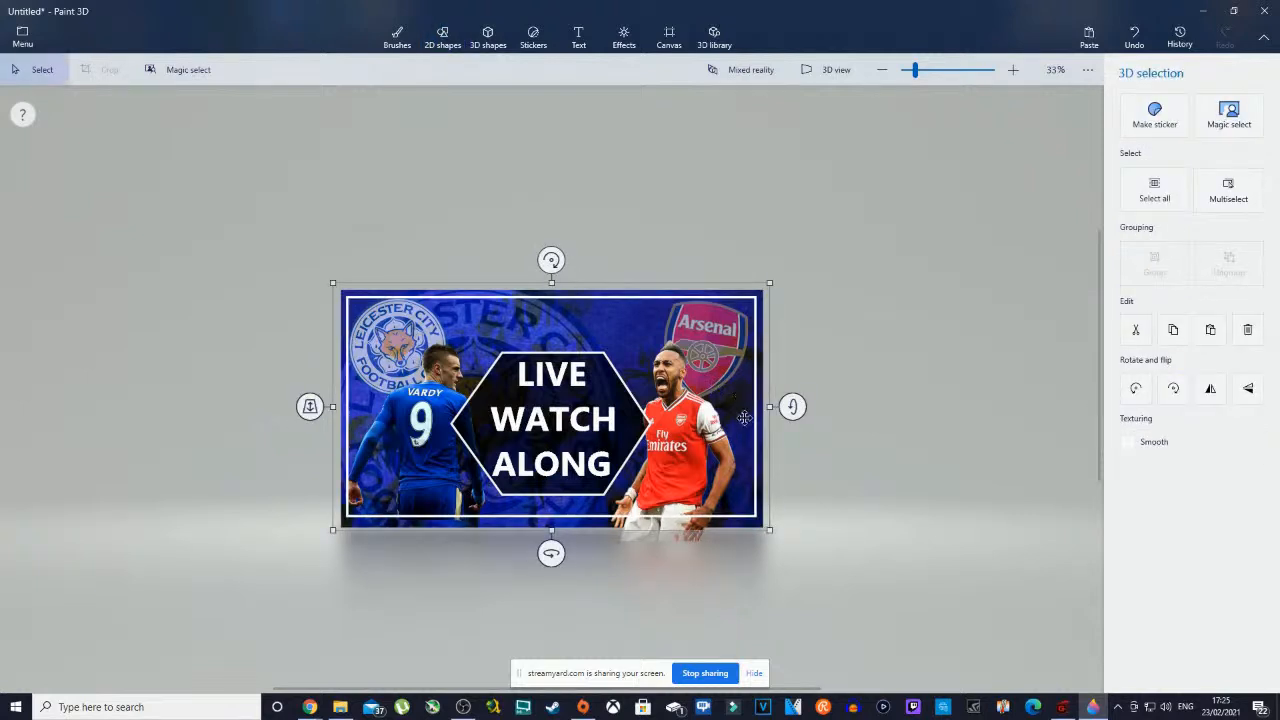
pyautogui.moveTo(707, 476); pyautogui.dragTo(708, 478)
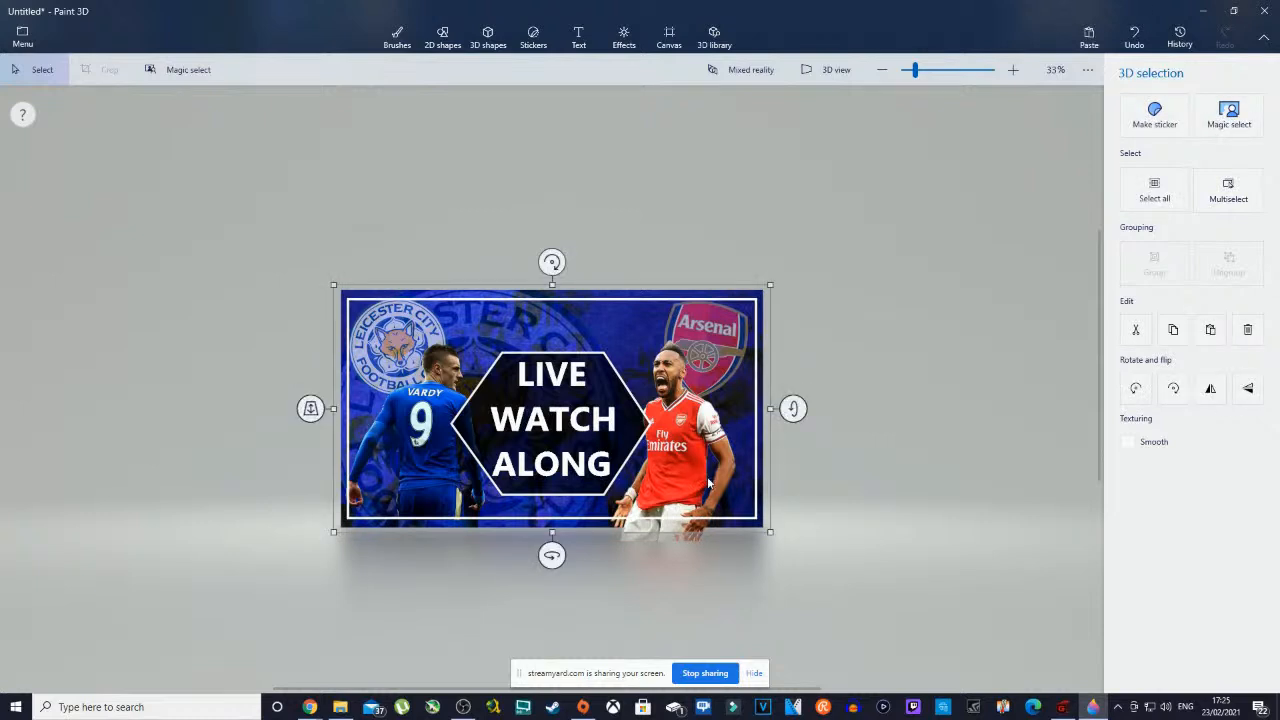
pyautogui.press('Delete')
# - Draw an unfilled rounded square just inside the canvas edges, thicken its white outline, and turn it into a 3D object
pyautogui.click(1221, 180)
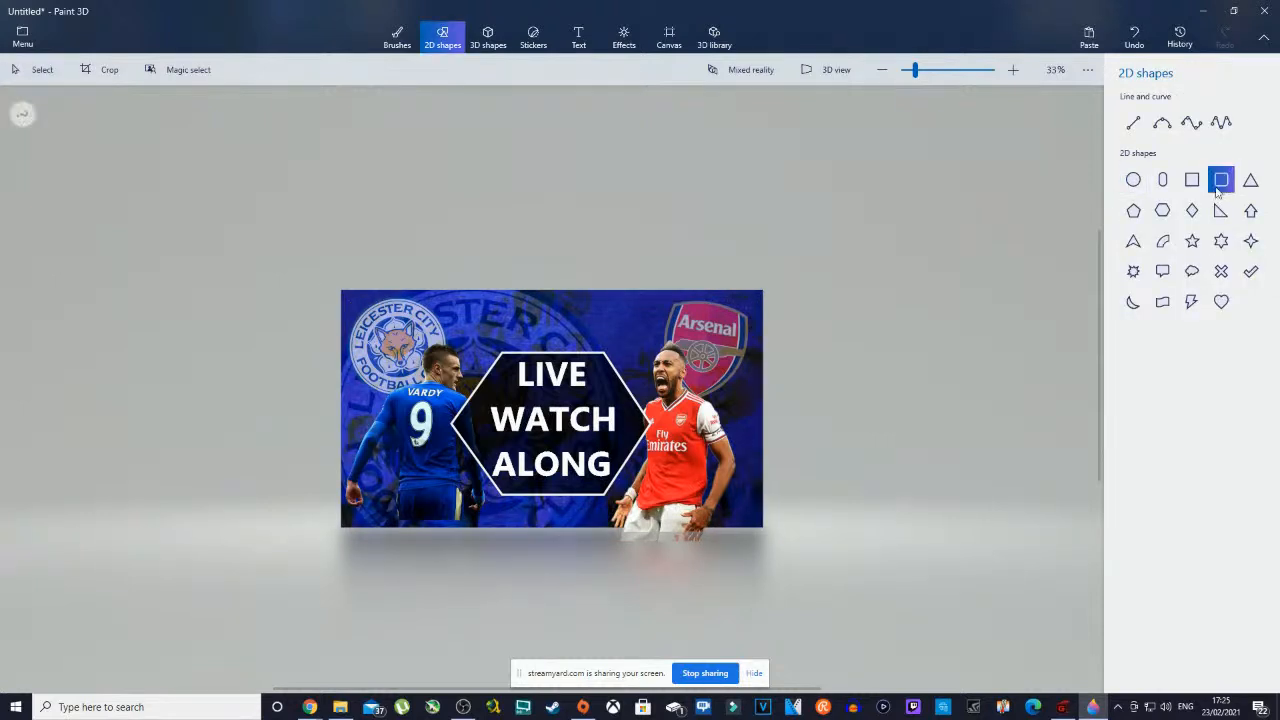
pyautogui.moveTo(496, 393)
pyautogui.mouseDown()
pyautogui.moveTo(720, 520)
pyautogui.moveTo(749, 521)
pyautogui.mouseUp()
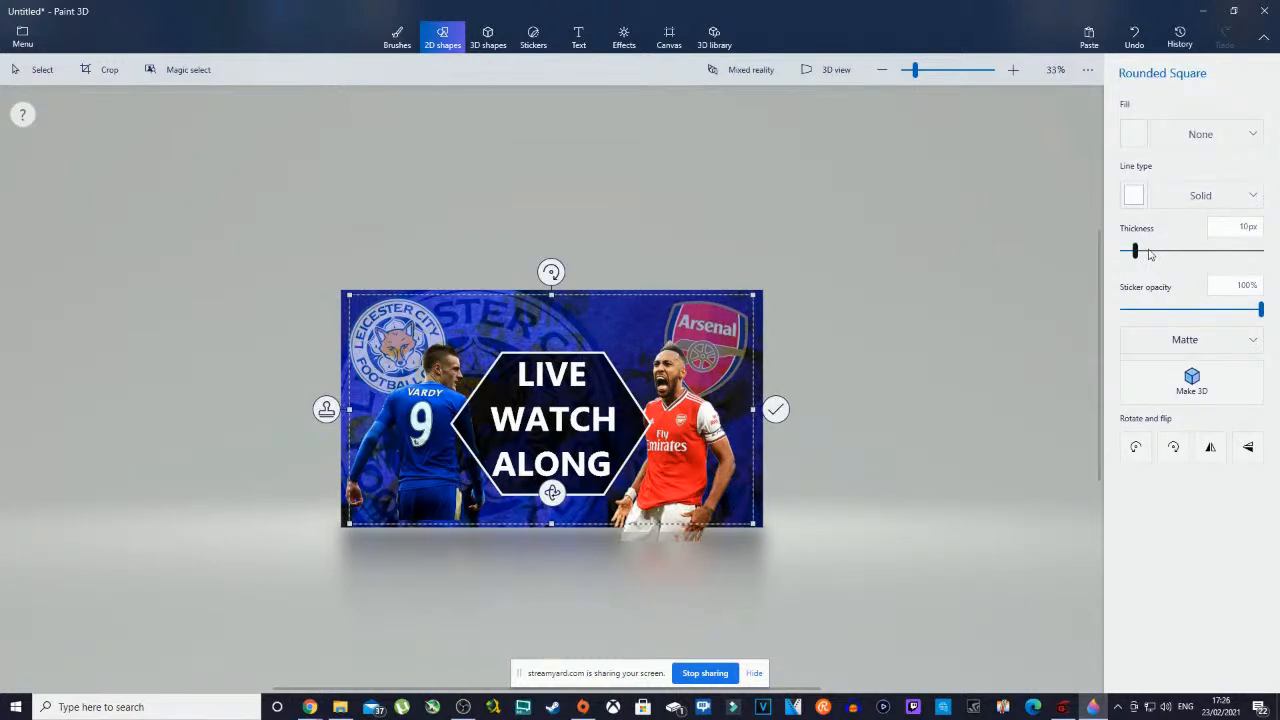
pyautogui.moveTo(1135, 254); pyautogui.dragTo(1146, 258)
pyautogui.click(1170, 383)
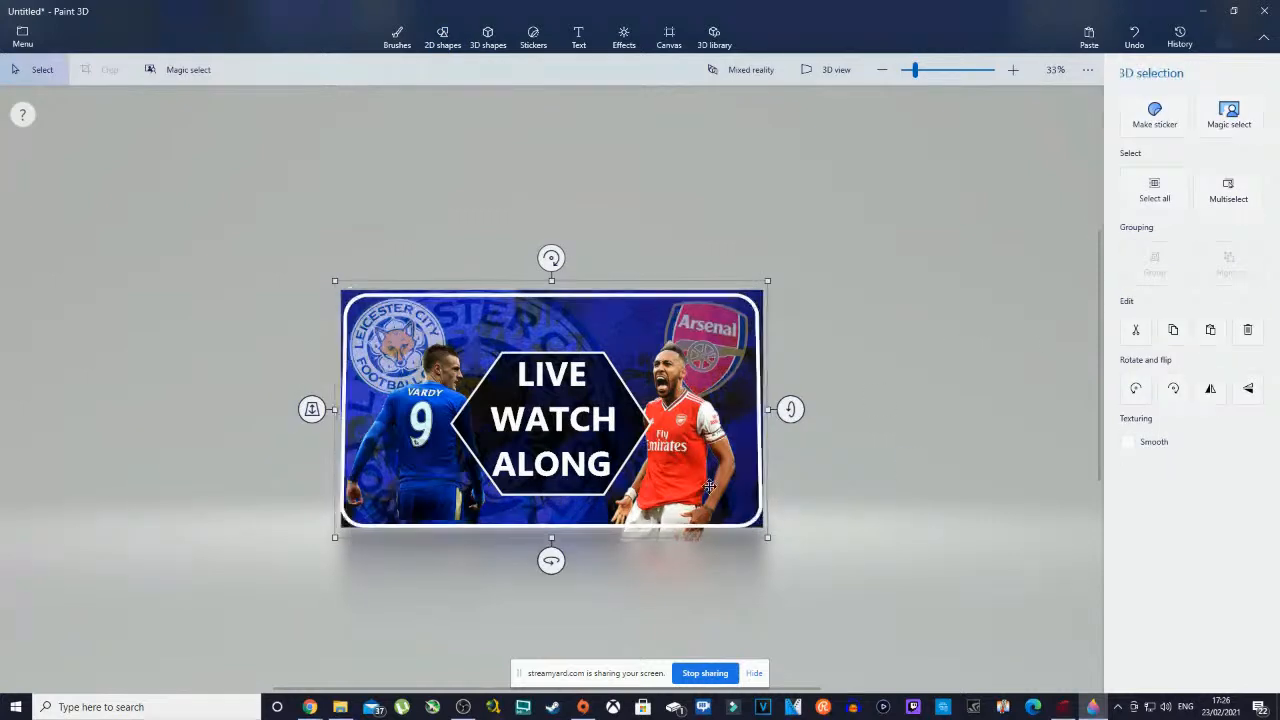
# - Shrink the 3D rounded frame slightly and position it evenly within the canvas edges
pyautogui.moveTo(762, 285); pyautogui.dragTo(758, 288)
pyautogui.moveTo(738, 369); pyautogui.dragTo(742, 368)
pyautogui.moveTo(556, 540); pyautogui.dragTo(556, 534)
pyautogui.moveTo(575, 450); pyautogui.dragTo(575, 450)
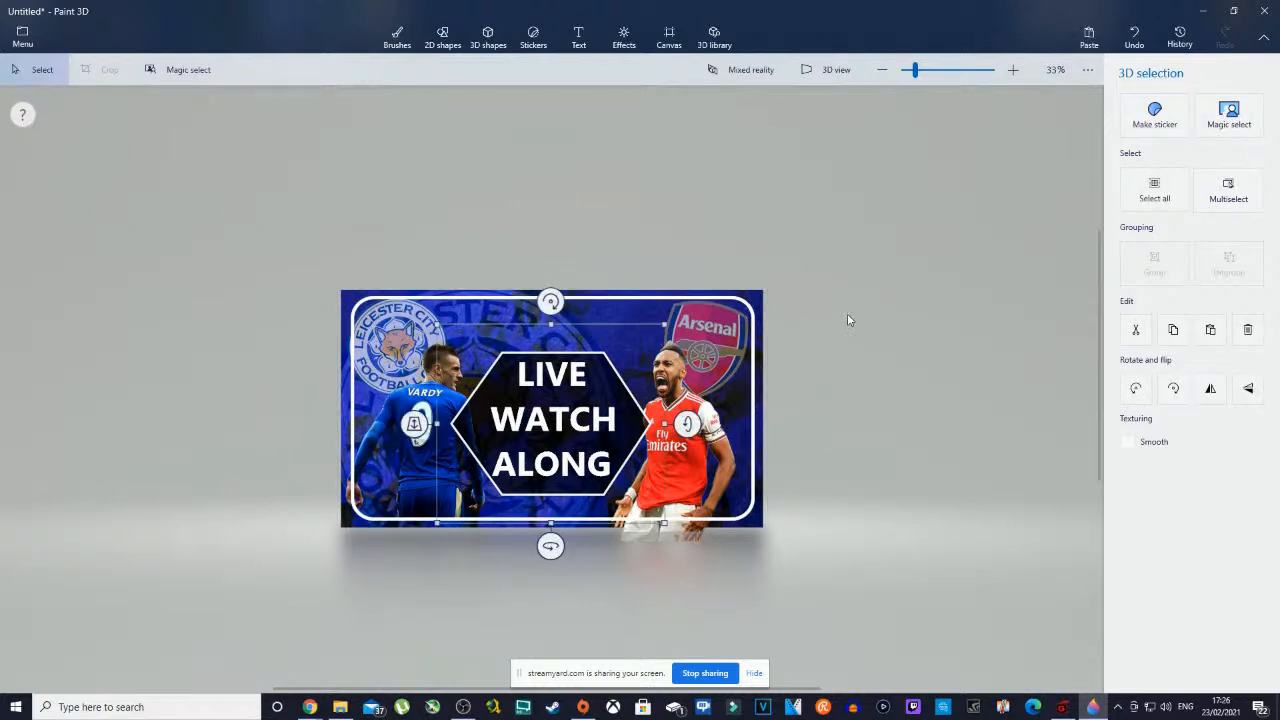
# - Nudge the Leicester City logo slightly inward from the frame's edge
pyautogui.click(820, 162)
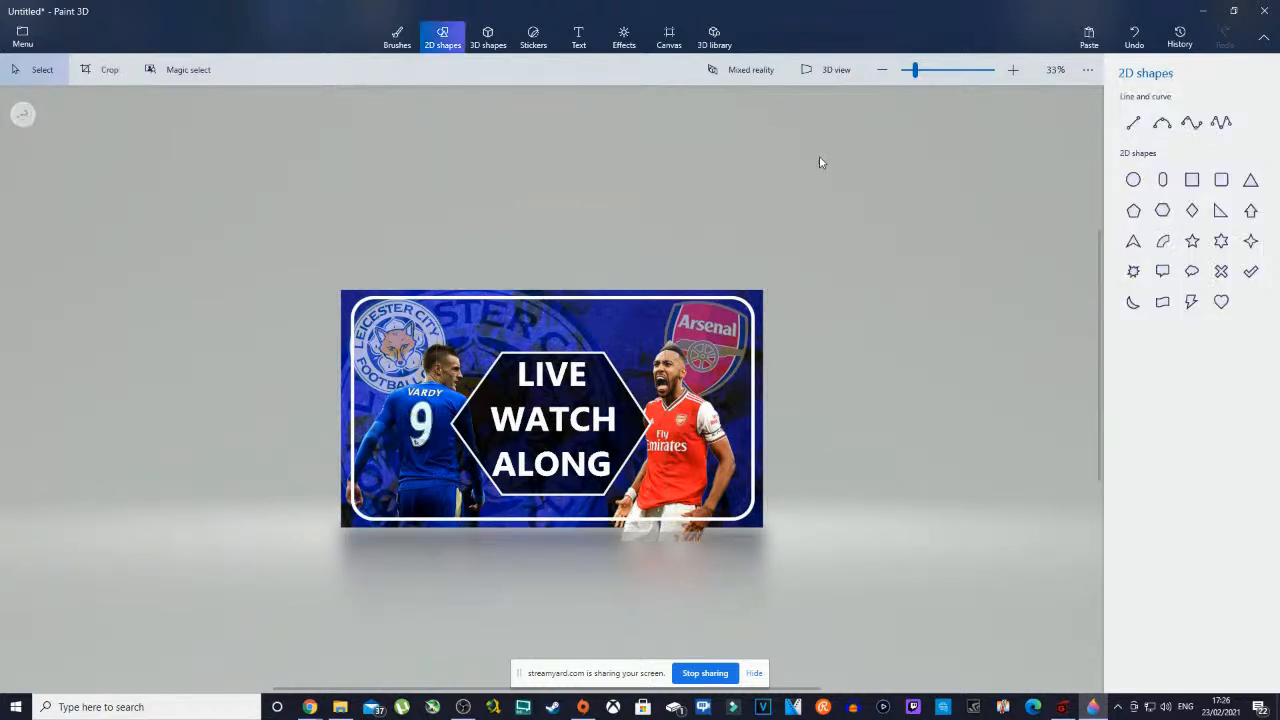
pyautogui.click(370, 334)
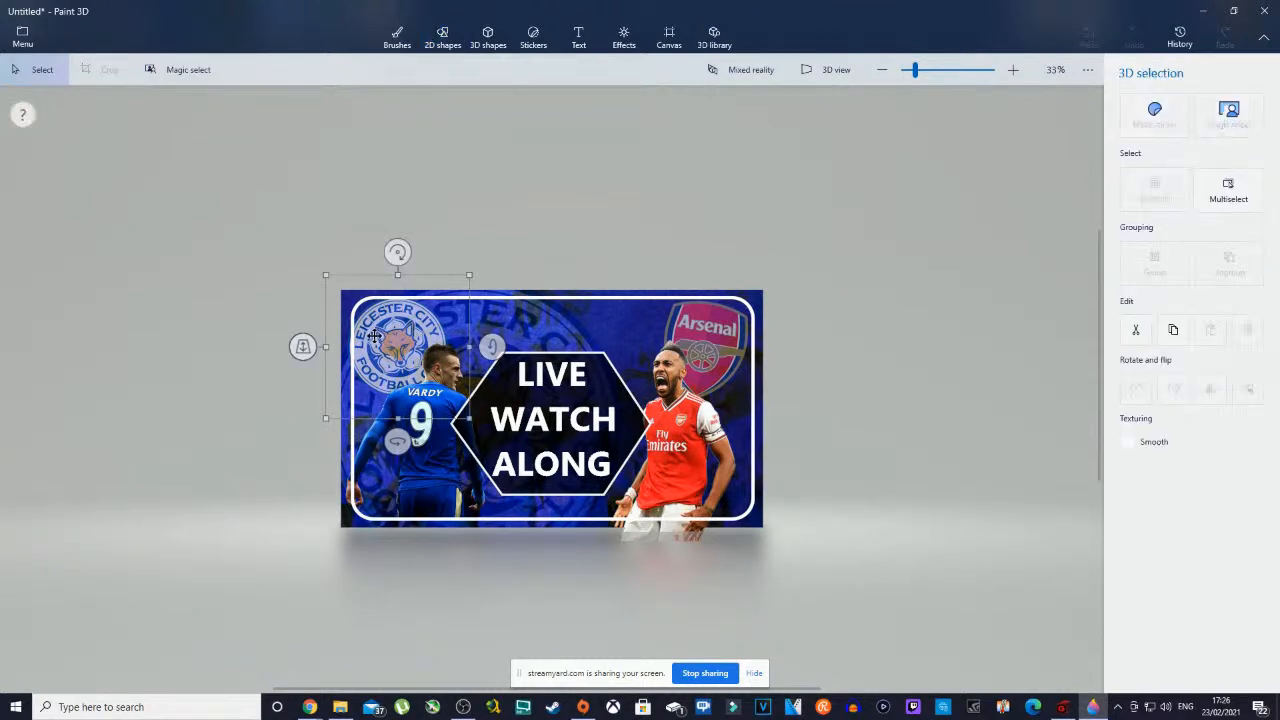
pyautogui.click(731, 330)
# - Enlarge the Leicester player cut-out and shift it outward beside the hexagon, then nudge the Arsenal player cut-out into line with the frame
pyautogui.click(418, 479)
pyautogui.moveTo(418, 479); pyautogui.dragTo(407, 477)
pyautogui.moveTo(484, 325); pyautogui.dragTo(495, 311)
pyautogui.moveTo(426, 454); pyautogui.dragTo(420, 462)
pyautogui.click(686, 456)
pyautogui.moveTo(686, 456); pyautogui.dragTo(688, 461)
pyautogui.click(876, 356)
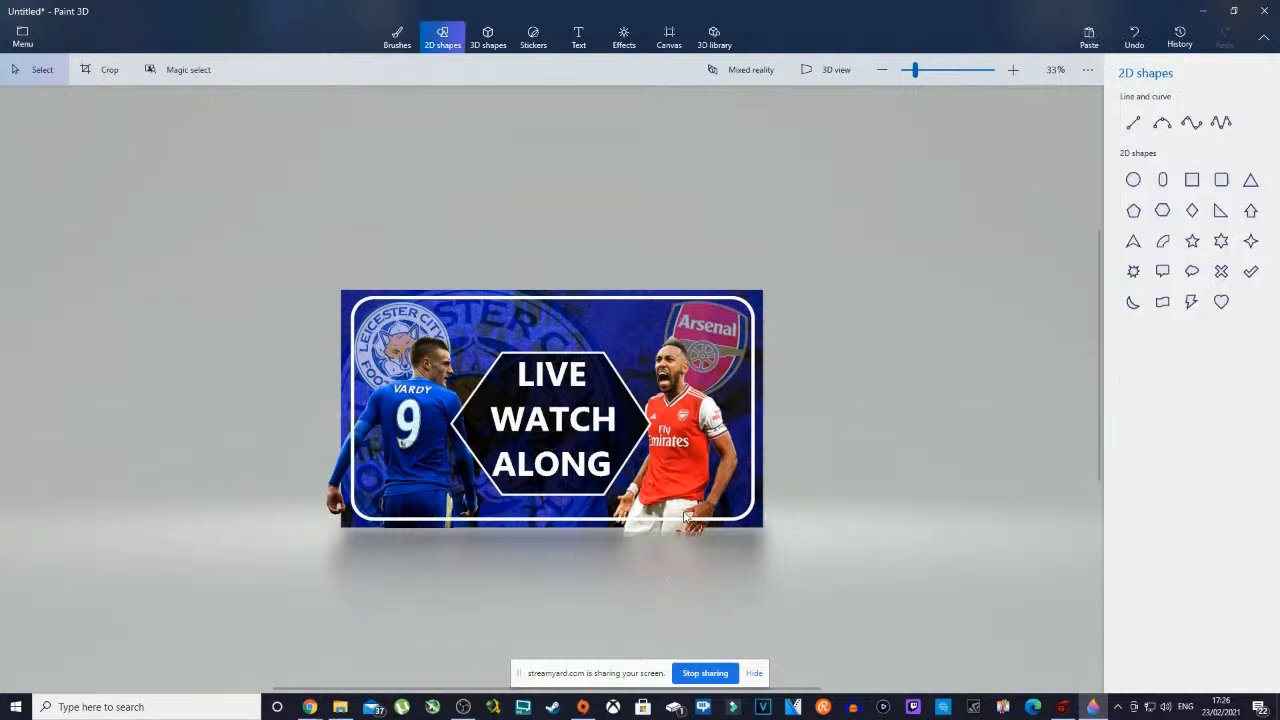
# - Set up the Eraser at 28 px thickness over the Leicester player's hand that overhangs the canvas
pyautogui.click(412, 437)
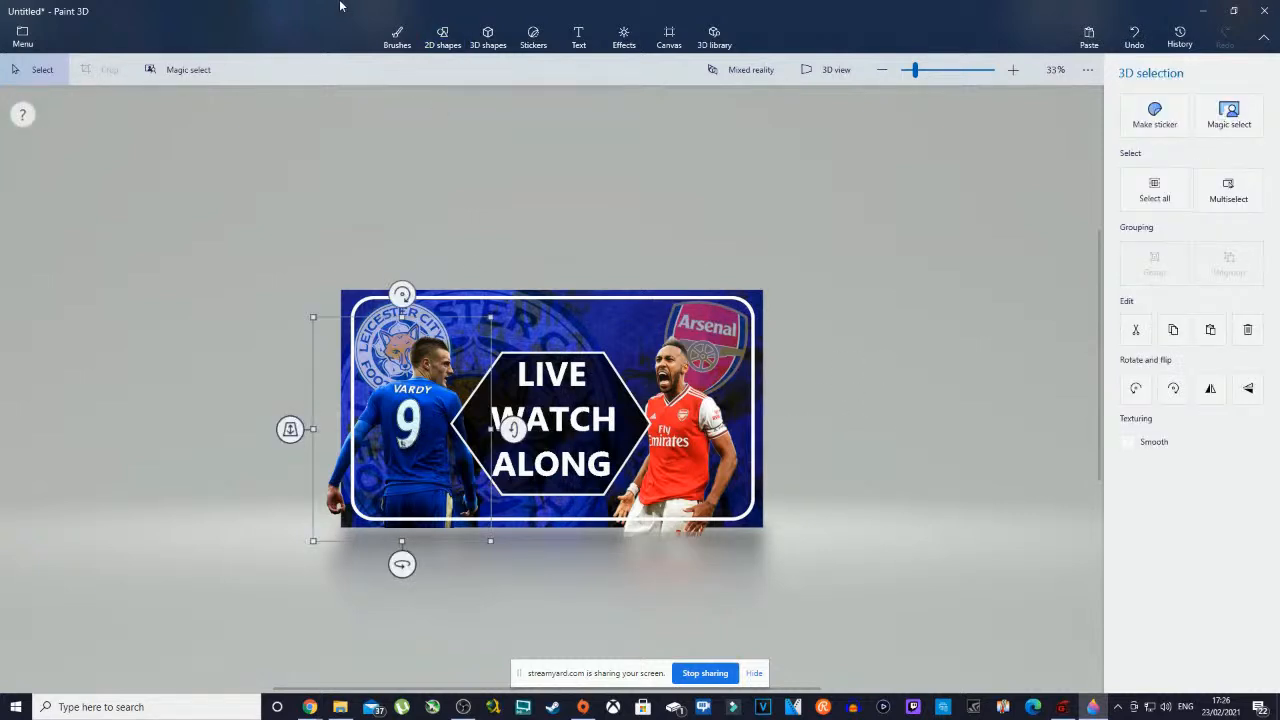
pyautogui.click(398, 40)
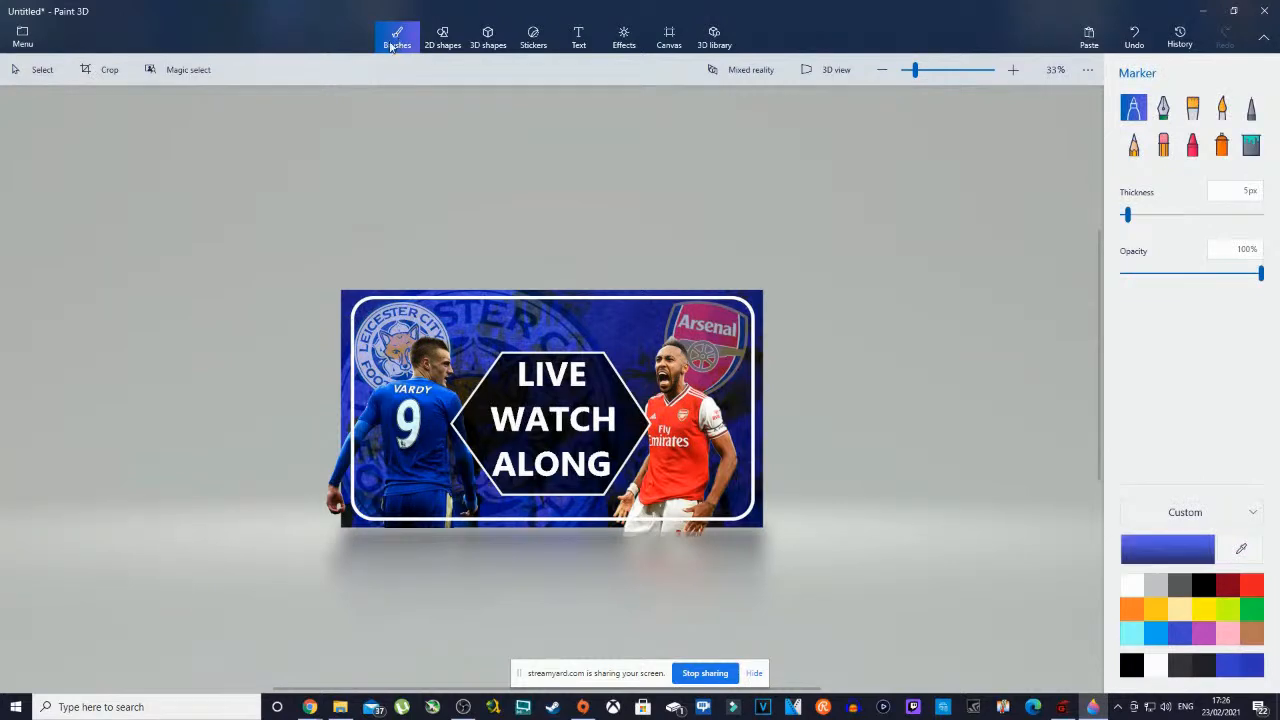
pyautogui.click(1163, 145)
pyautogui.moveTo(1141, 216); pyautogui.dragTo(1155, 223)
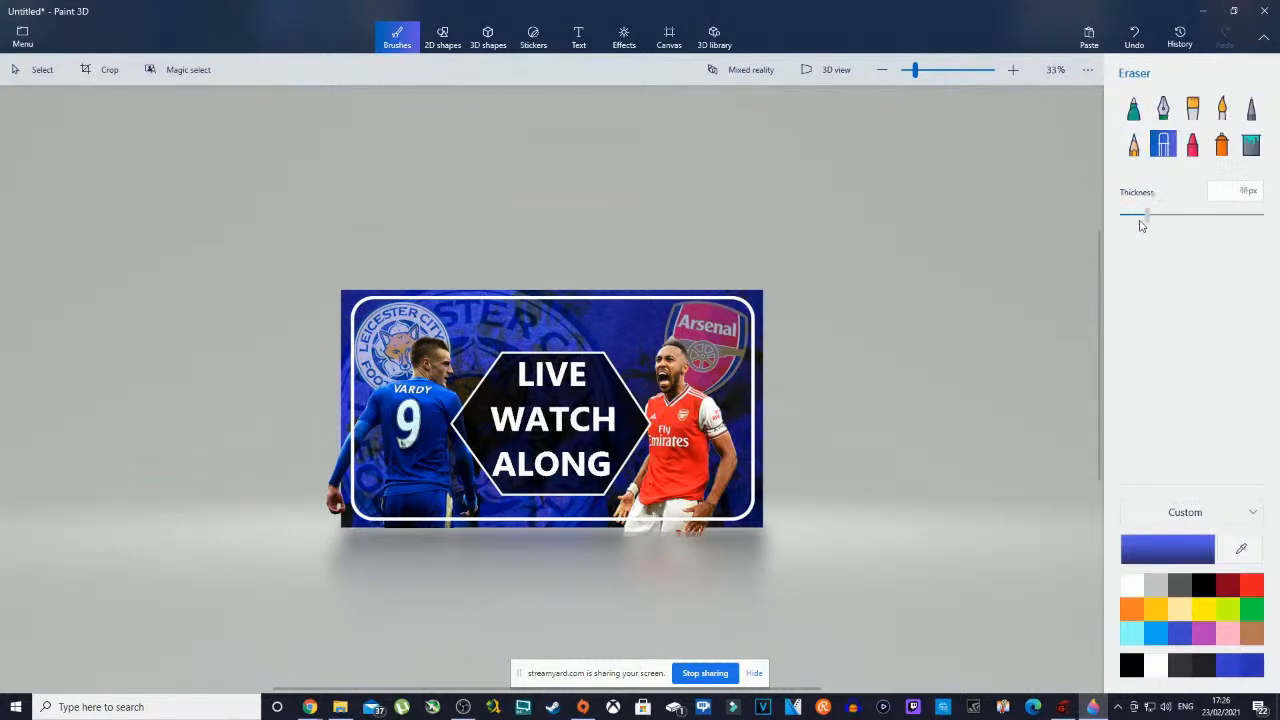
pyautogui.scroll(6, 264, 485)
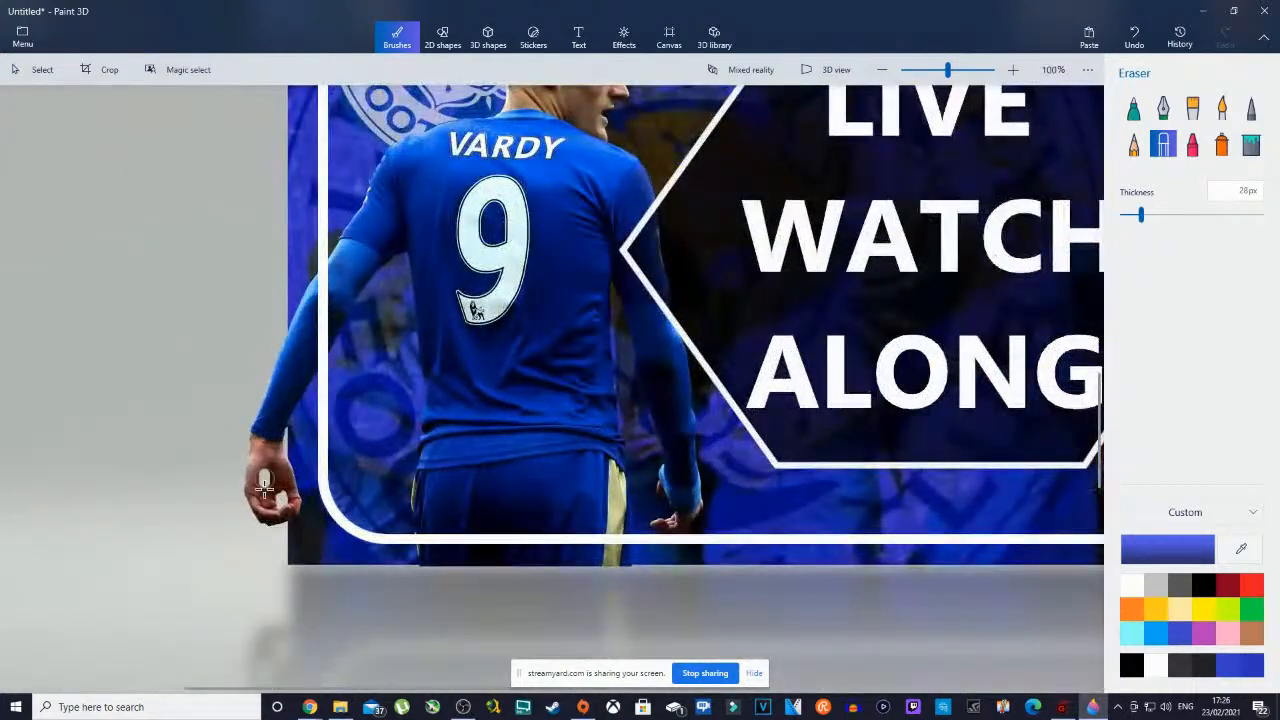
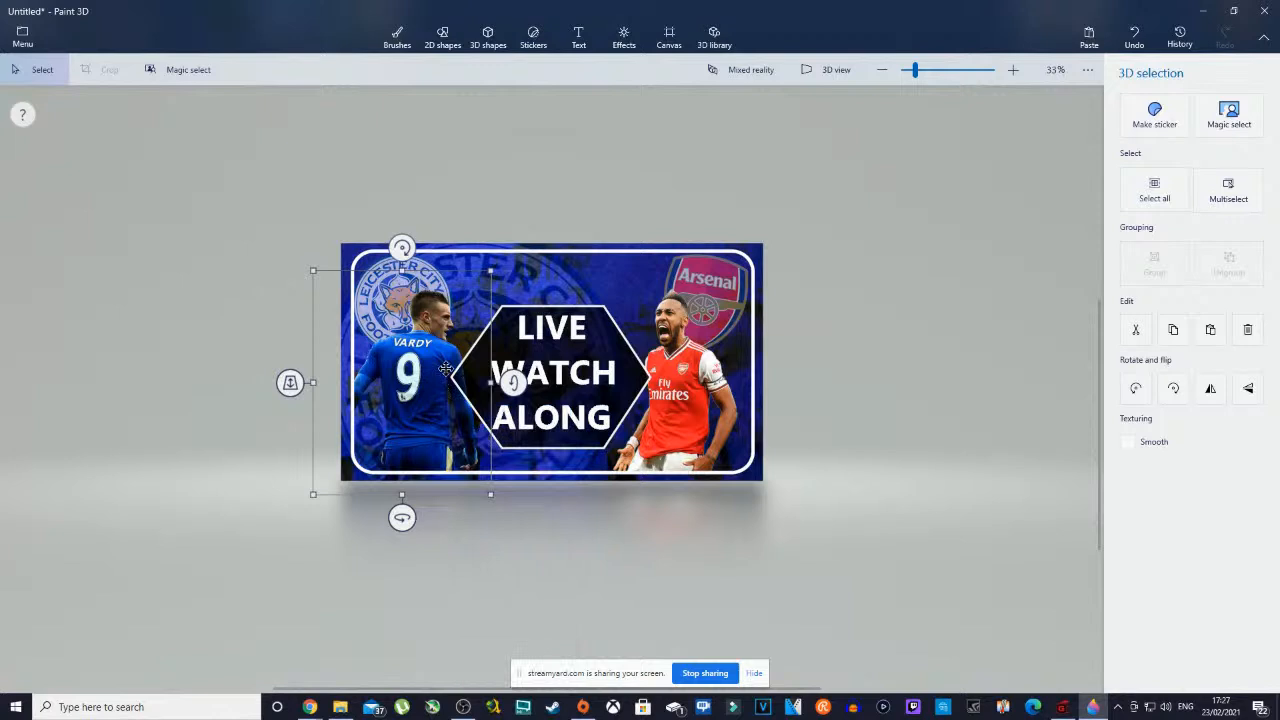
# - Duplicate the Leicester player cut-out and offset one copy slightly to each side behind the original
pyautogui.click(484, 340)
pyautogui.click(391, 332)
pyautogui.rightClick(389, 335)
pyautogui.click(449, 464)
pyautogui.click(441, 415)
pyautogui.rightClick(417, 389)
pyautogui.click(452, 449)
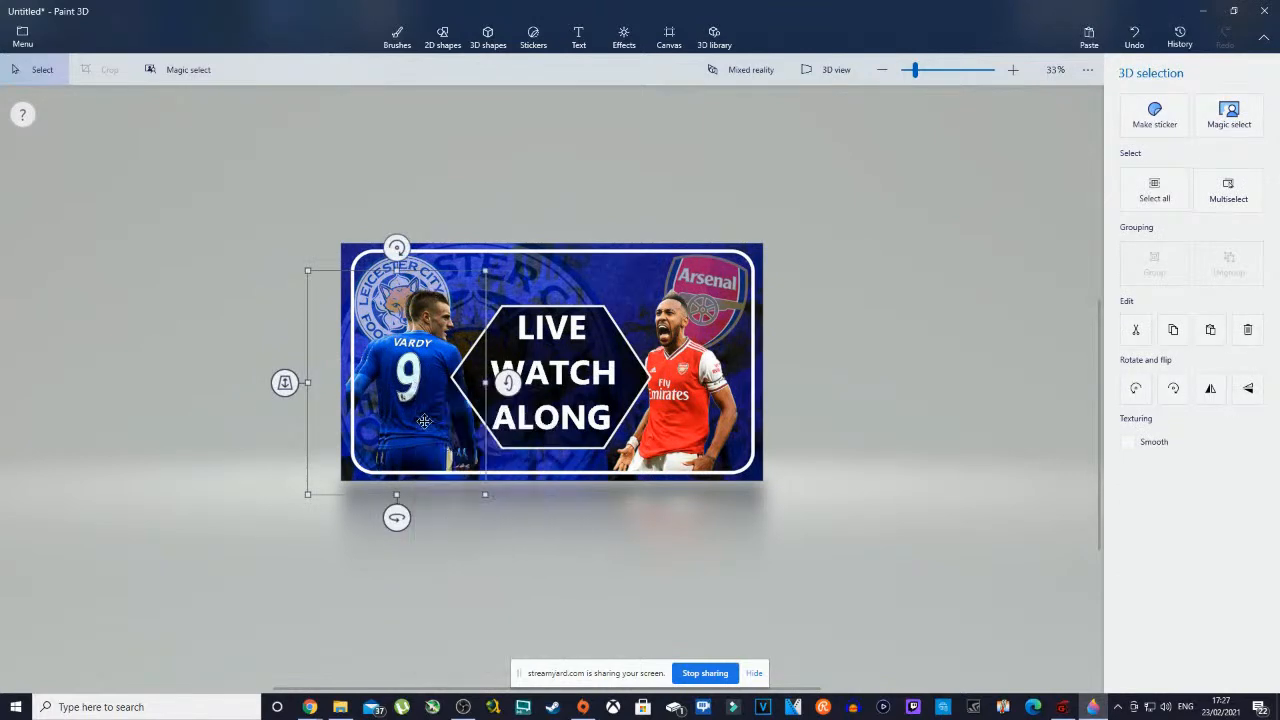
pyautogui.rightClick(425, 402)
pyautogui.click(482, 517)
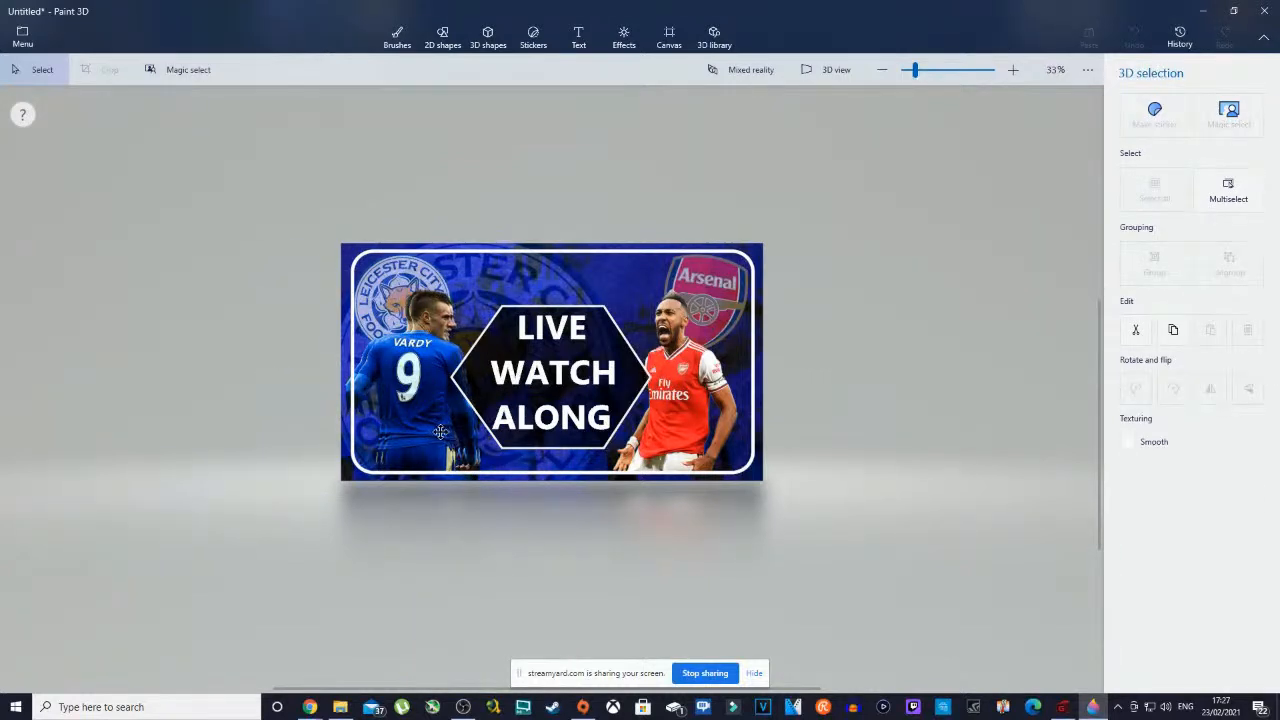
pyautogui.click(441, 436)
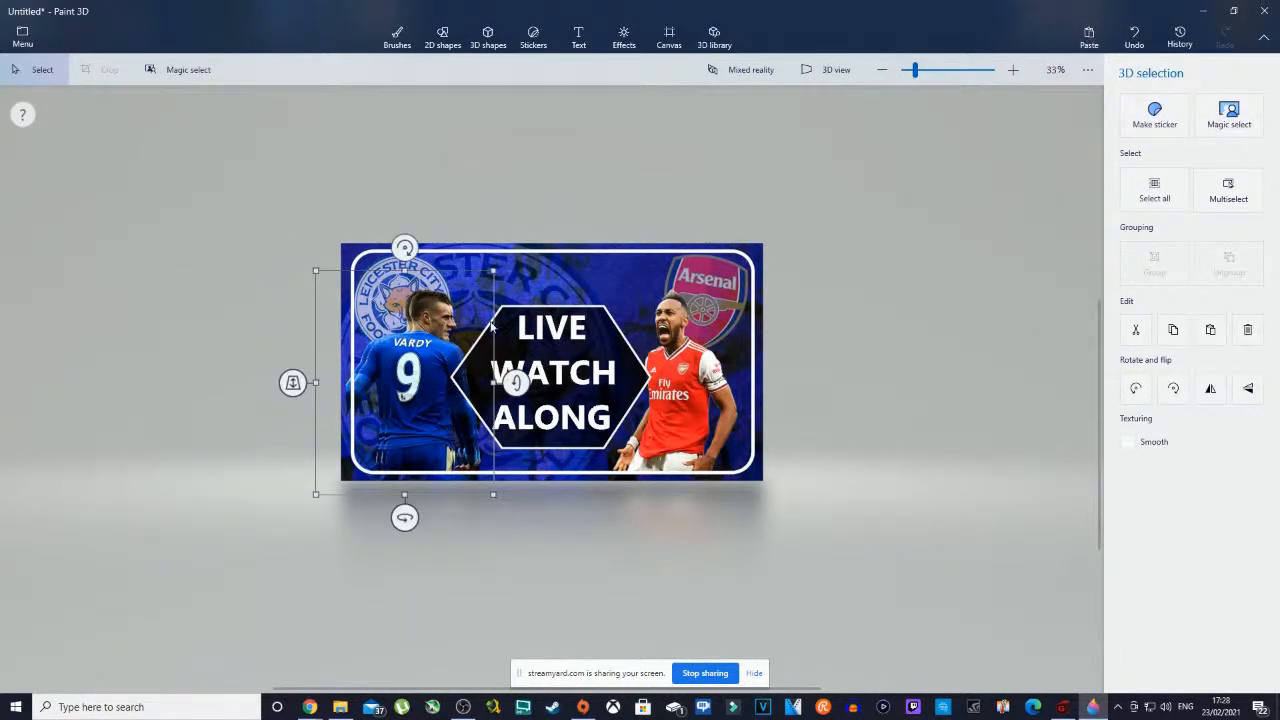
# - Fill both offset copies of the Leicester player with white at 100% tolerance to form an outline
pyautogui.click(399, 40)
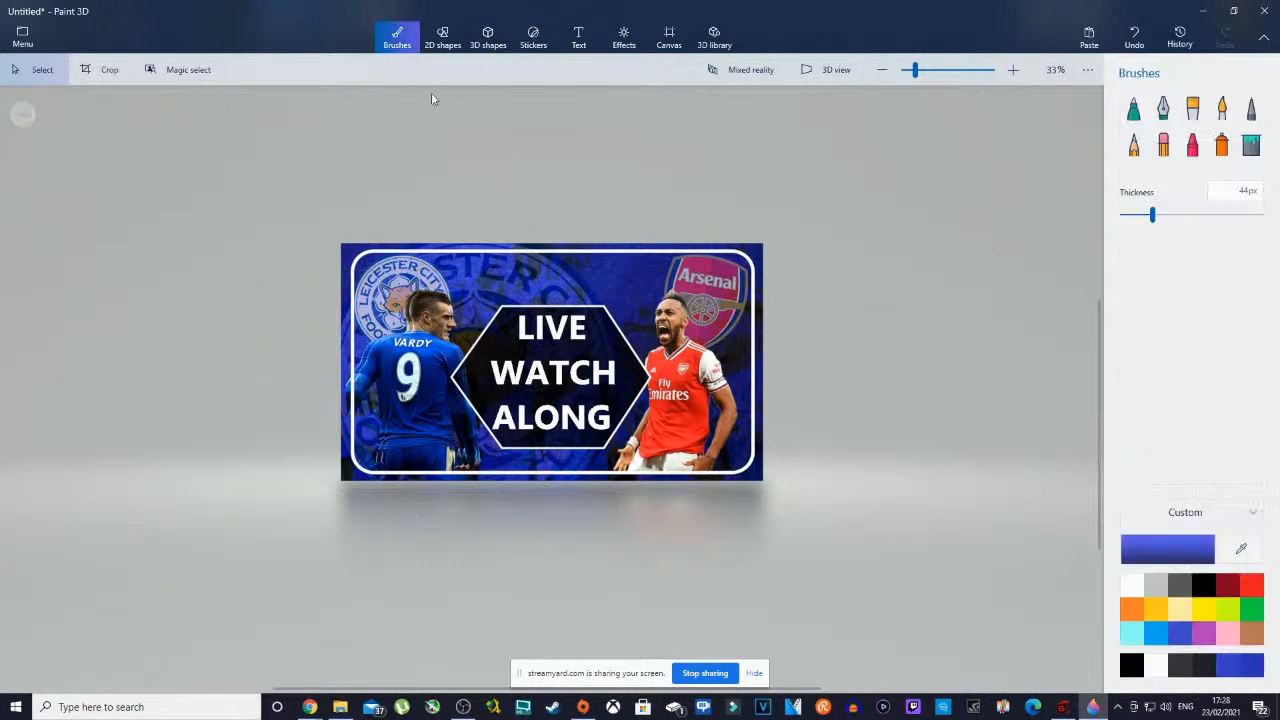
pyautogui.click(1251, 145)
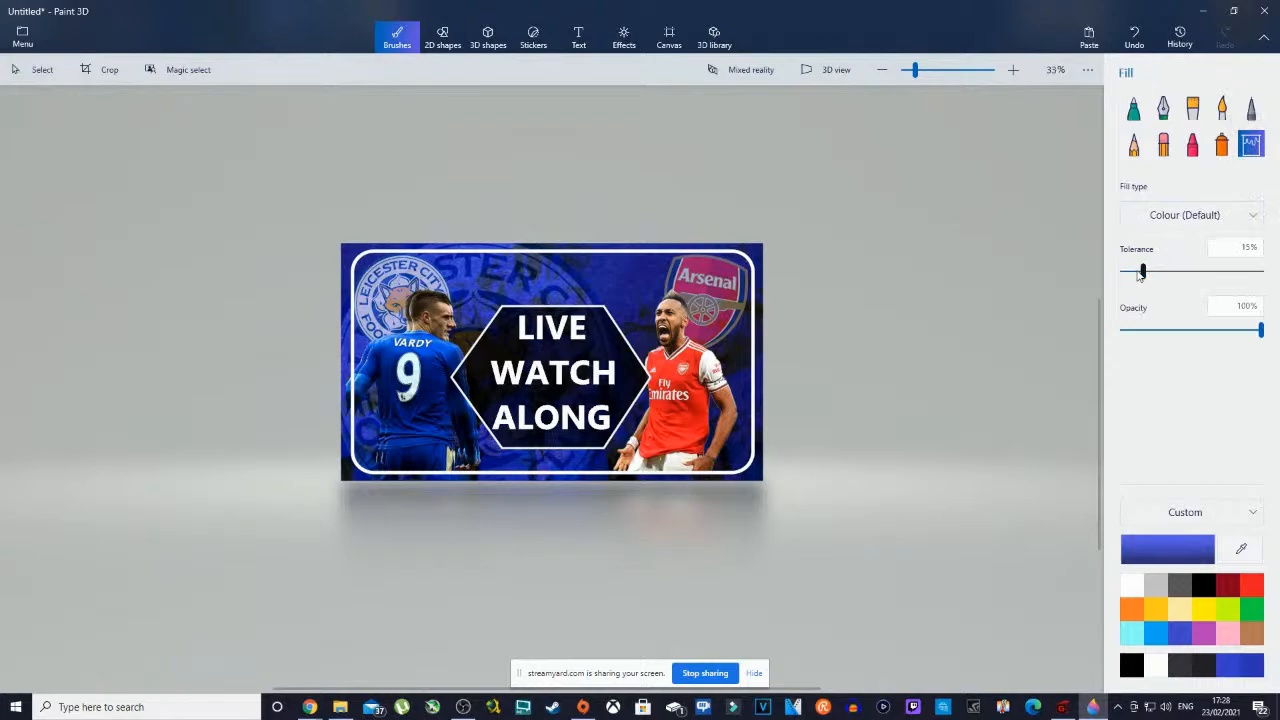
pyautogui.moveTo(1143, 271); pyautogui.dragTo(1262, 272)
pyautogui.click(1129, 588)
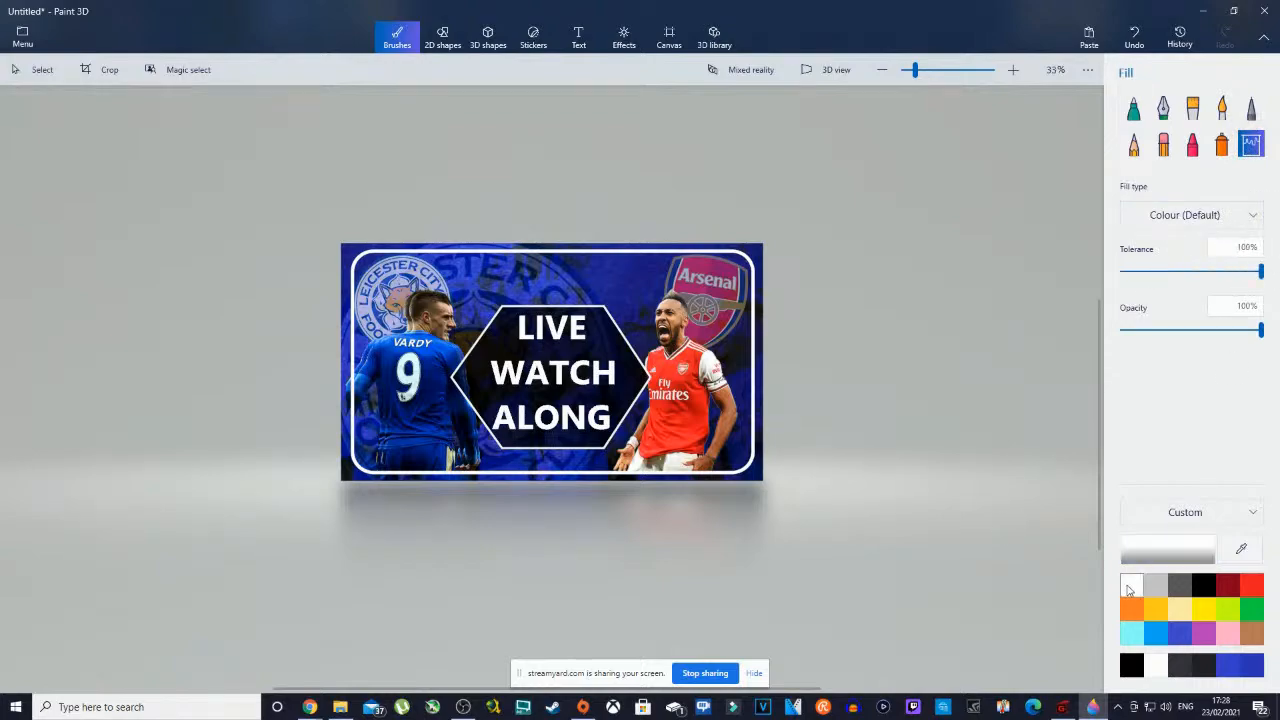
pyautogui.scroll(8, 259, 277)
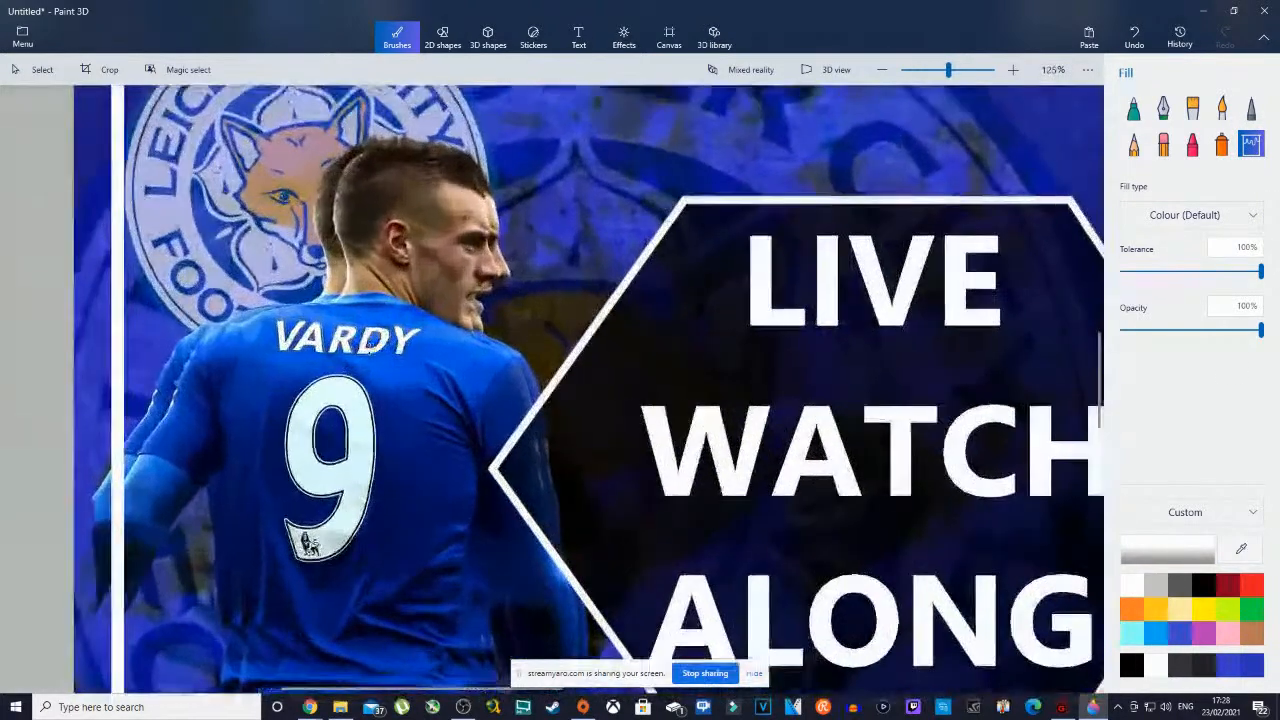
pyautogui.scroll(2, 336, 279)
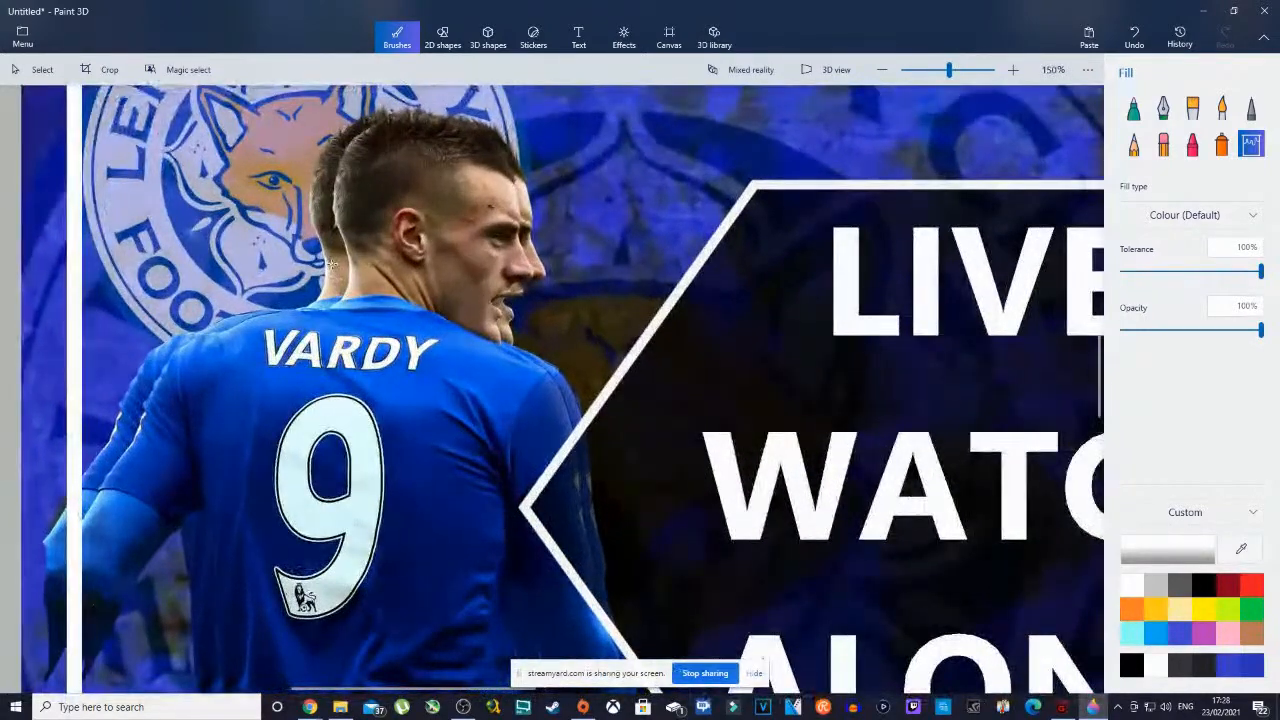
pyautogui.click(331, 263)
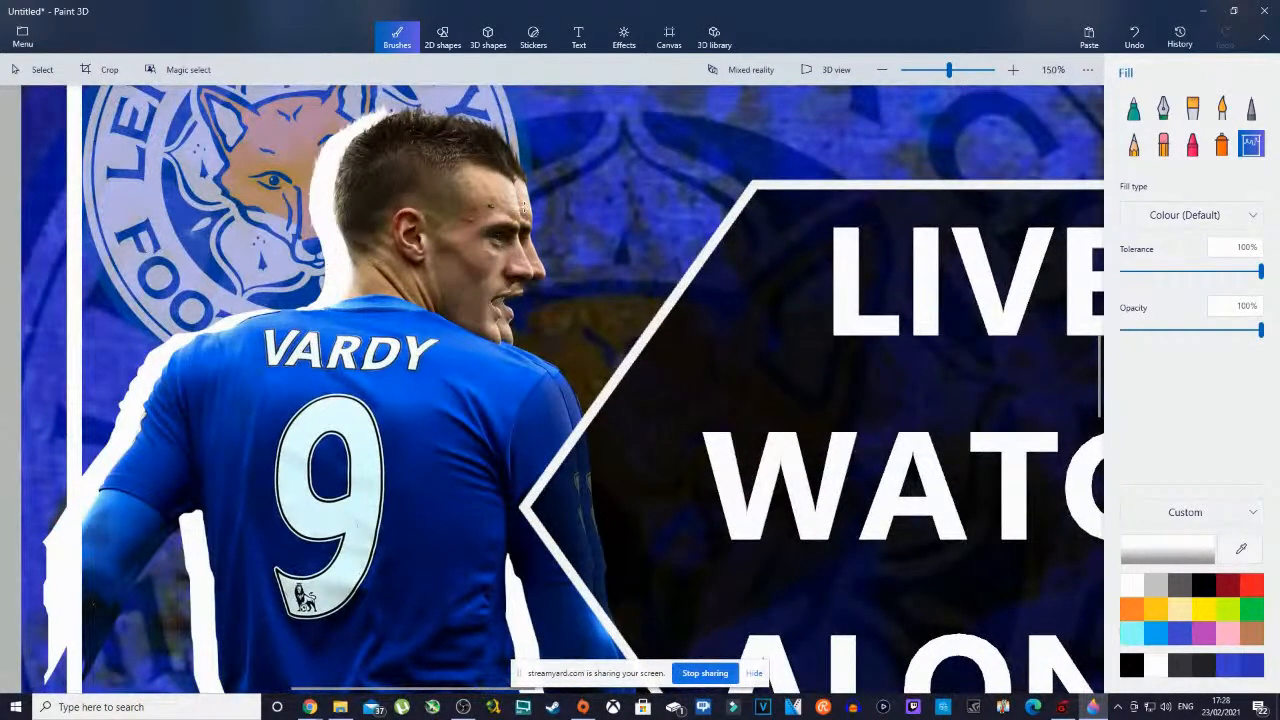
pyautogui.click(524, 208)
pyautogui.scroll(-2, 518, 231)
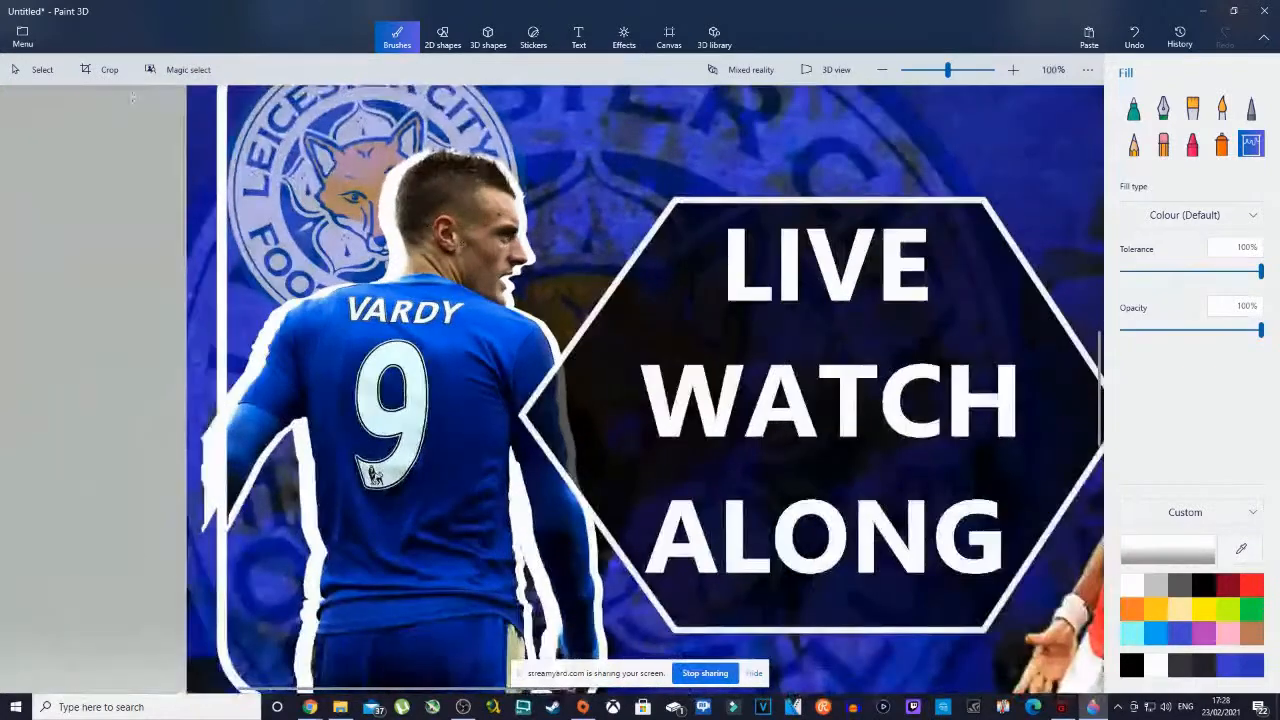
# - Nudge the white copies closer to the Leicester player to thin and even out the outline on both sides
pyautogui.click(20, 75)
pyautogui.click(397, 210)
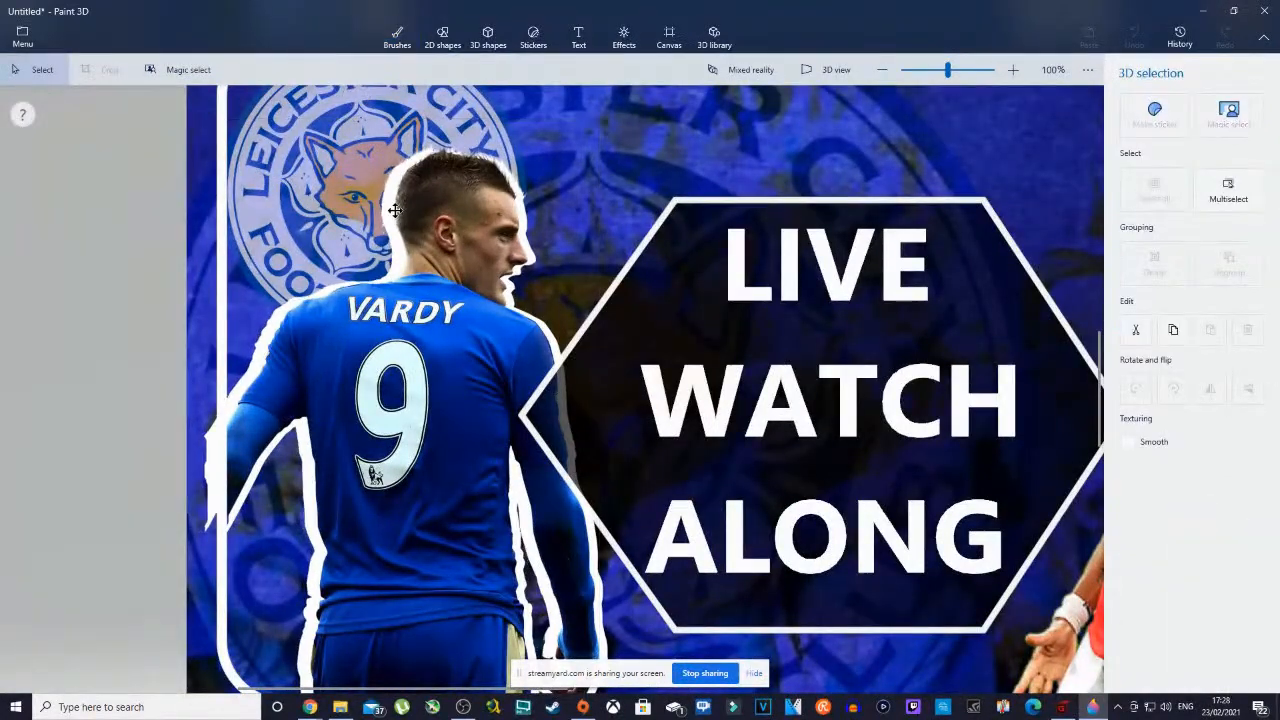
pyautogui.click(412, 212)
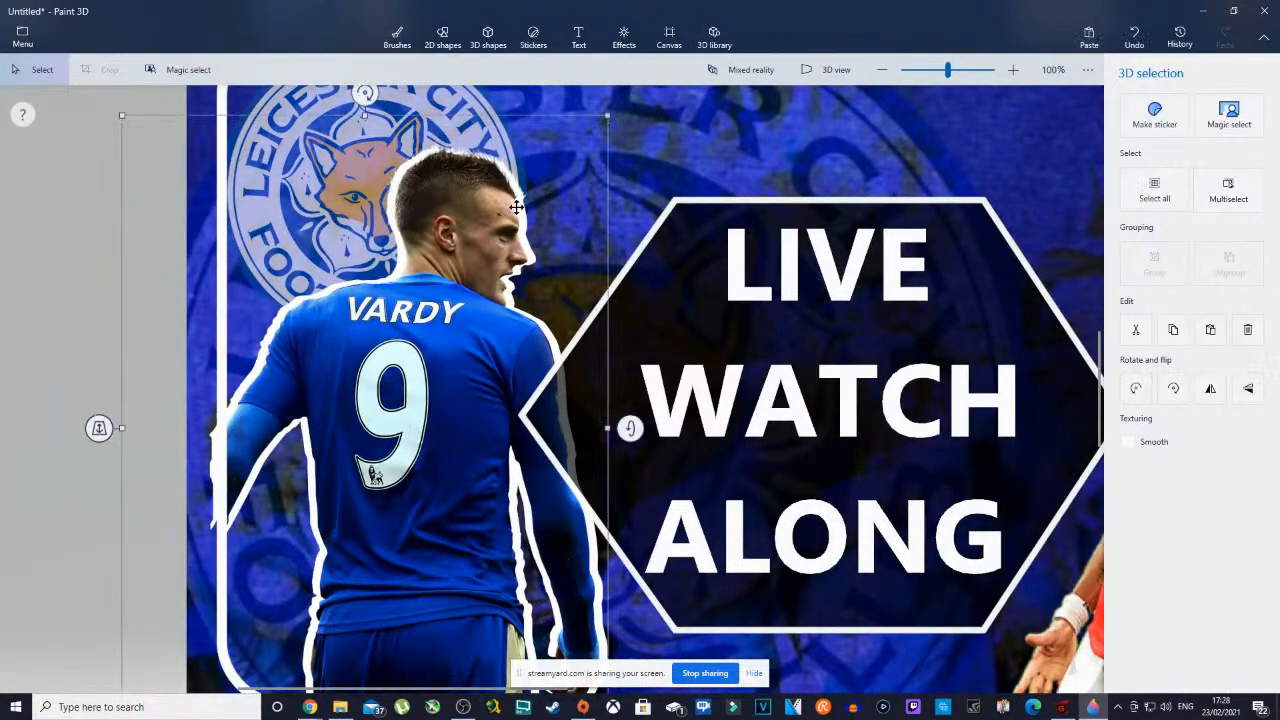
pyautogui.moveTo(520, 207); pyautogui.dragTo(515, 210)
pyautogui.scroll(-4, 481, 520)
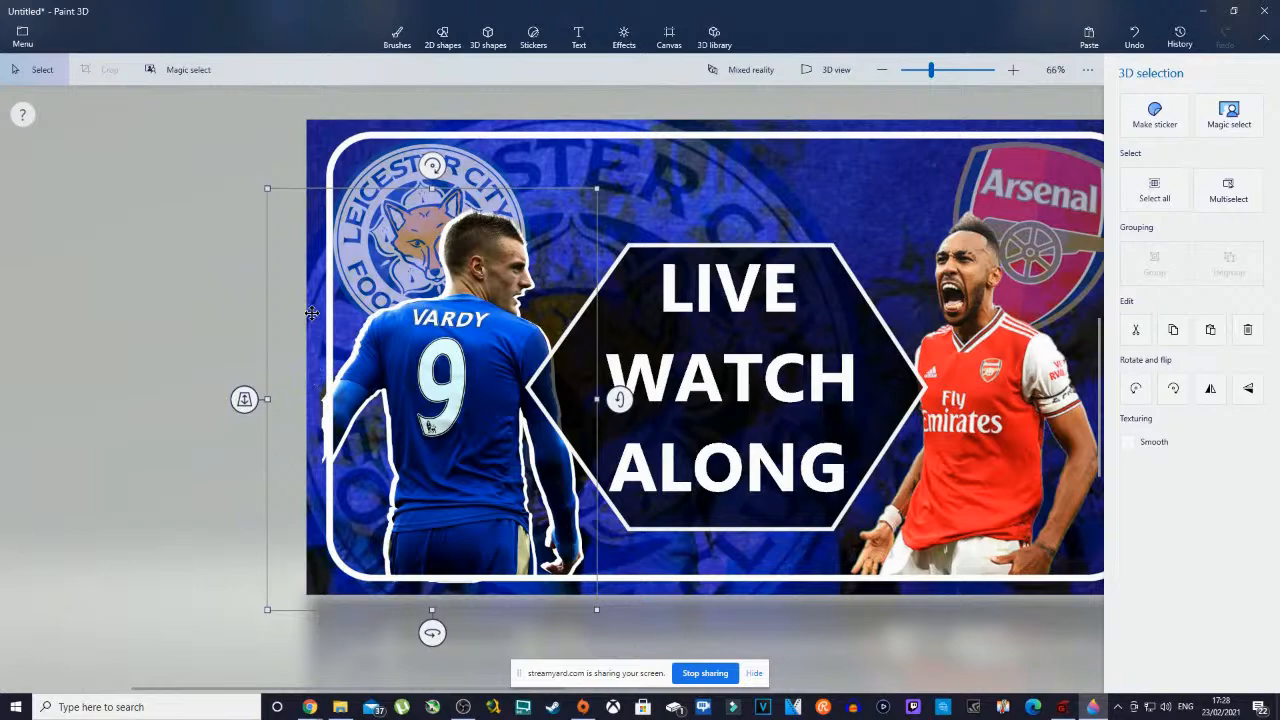
pyautogui.scroll(10, 343, 447)
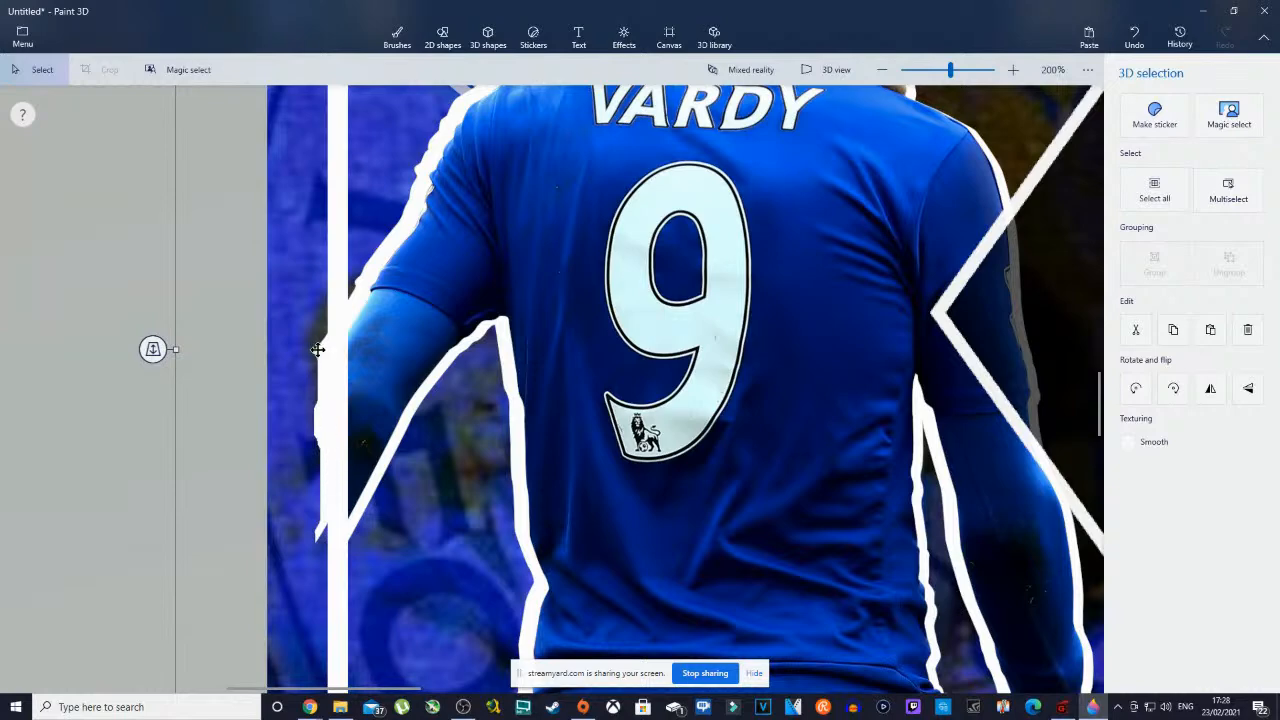
pyautogui.moveTo(320, 401); pyautogui.dragTo(320, 461)
pyautogui.moveTo(458, 459); pyautogui.dragTo(463, 429)
pyautogui.scroll(-5, 463, 430)
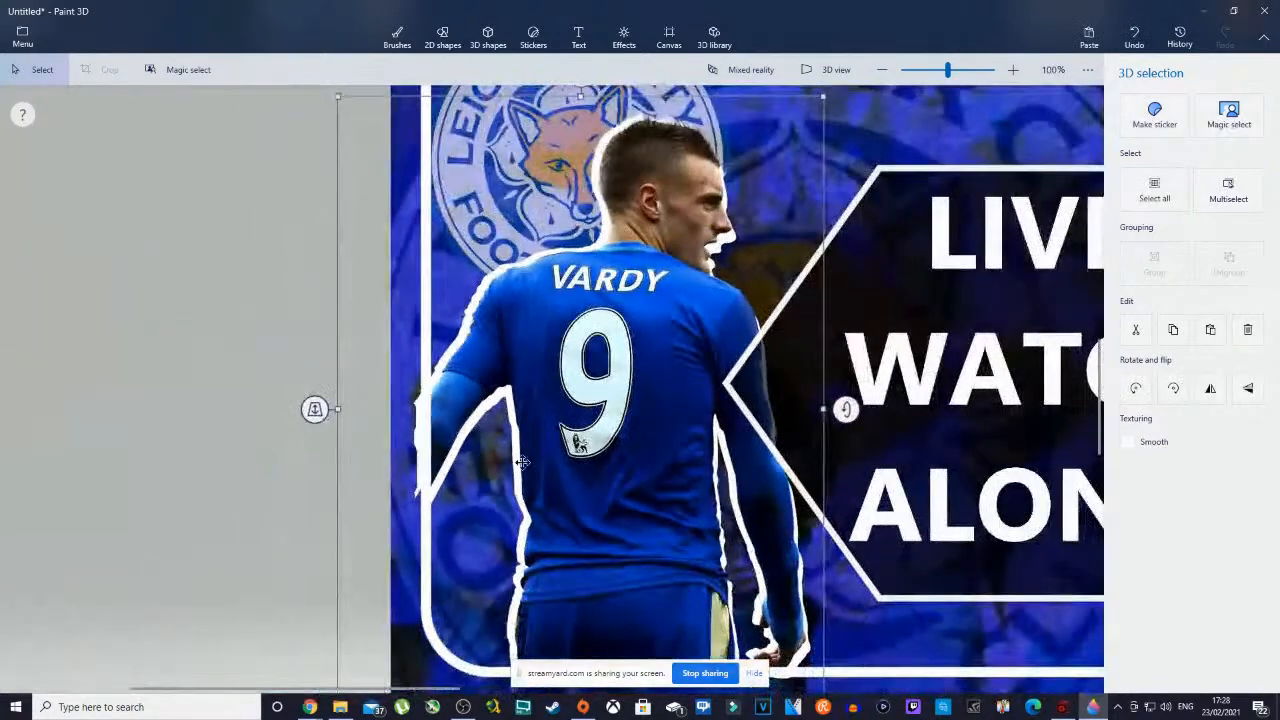
pyautogui.scroll(-5, 802, 423)
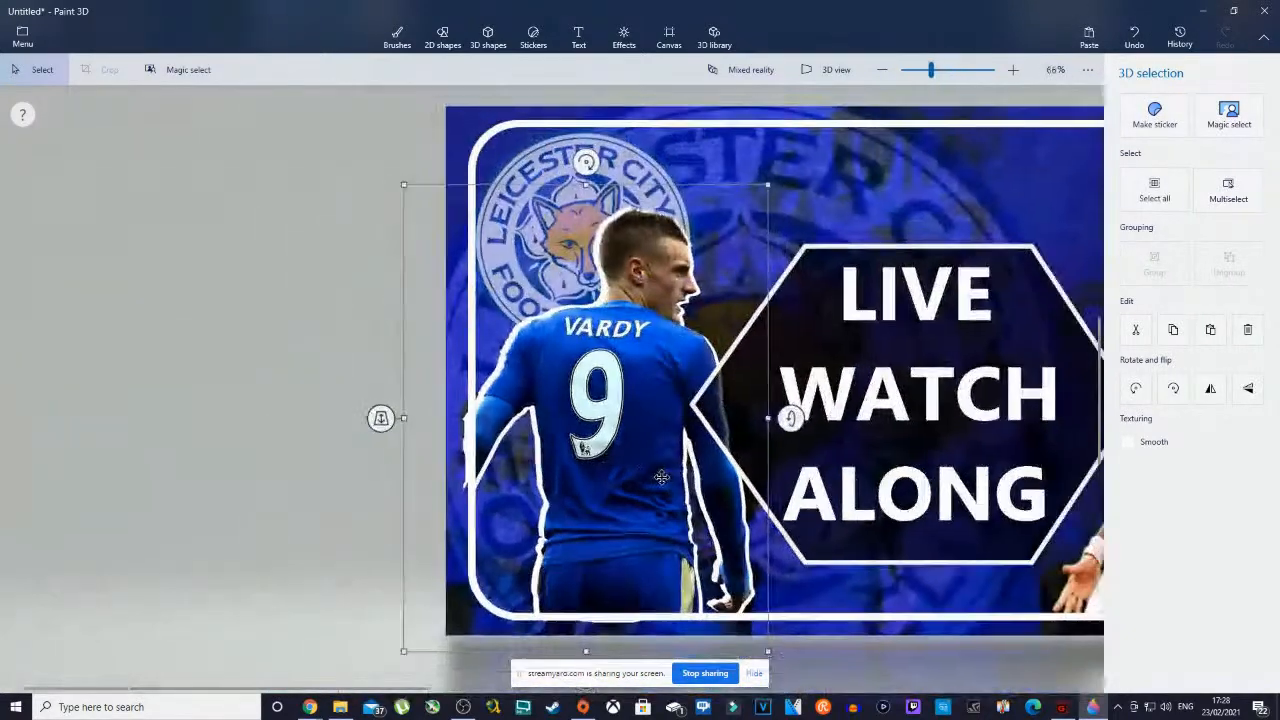
# - Duplicate the Arsenal player cut-out and offset one copy slightly to each side of the original
pyautogui.scroll(2, 802, 423)
pyautogui.rightClick(745, 468)
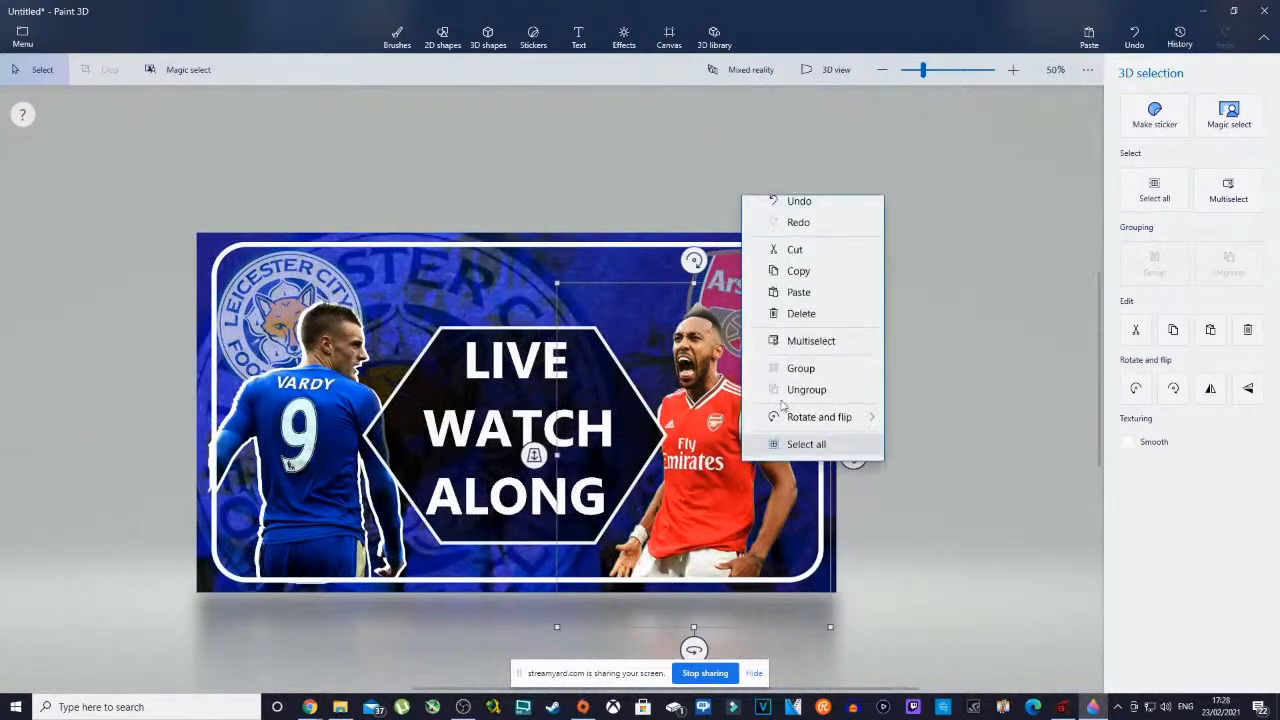
pyautogui.click(815, 285)
pyautogui.rightClick(738, 437)
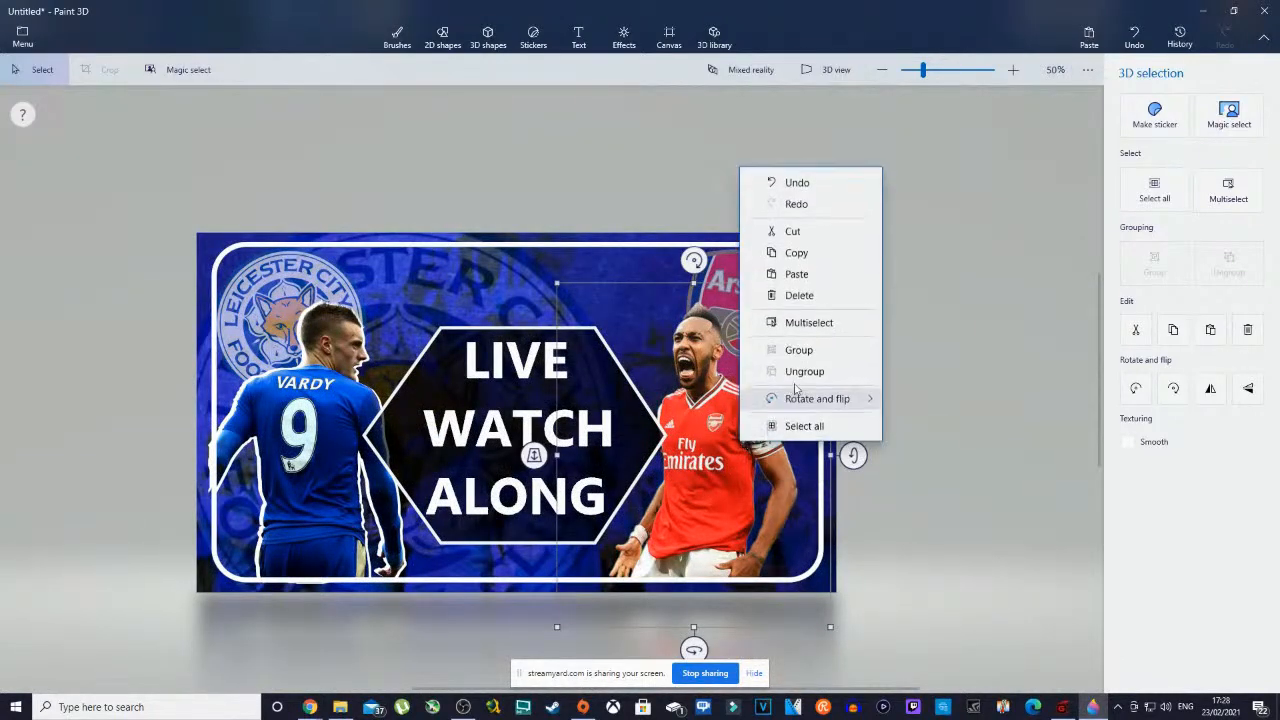
pyautogui.click(811, 274)
pyautogui.moveTo(731, 460); pyautogui.dragTo(736, 461)
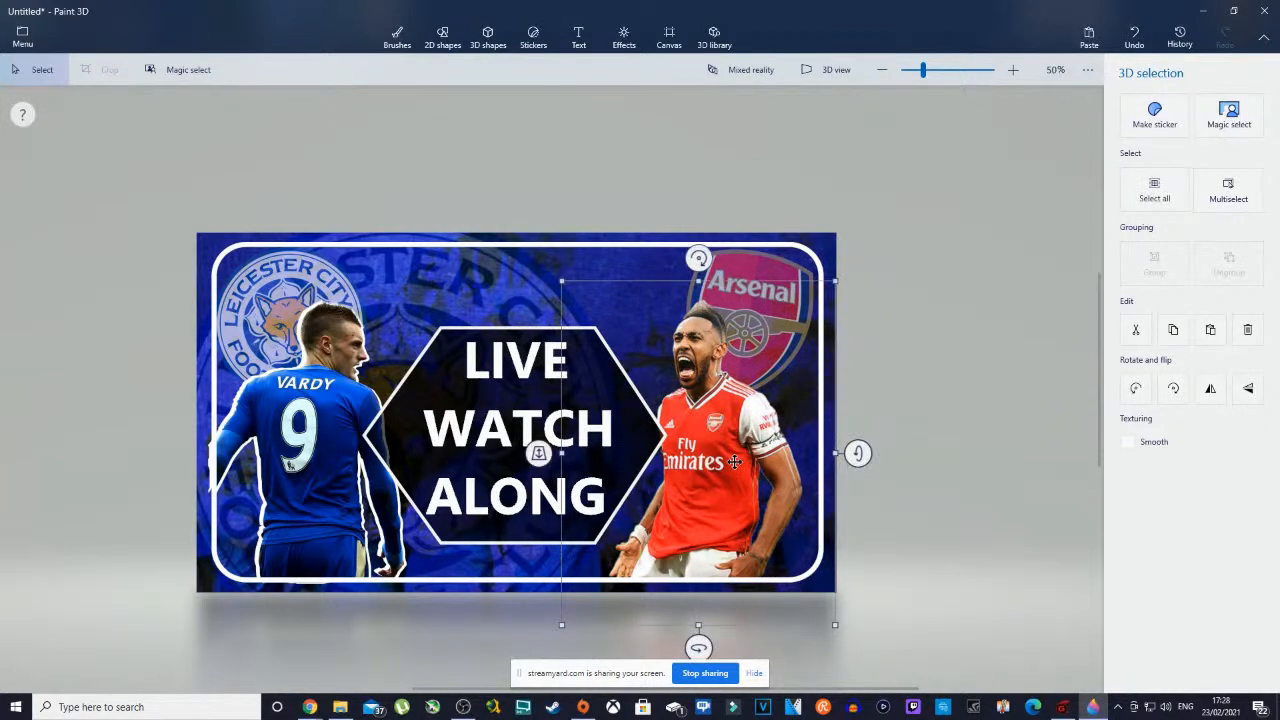
pyautogui.rightClick(736, 461)
pyautogui.click(808, 278)
pyautogui.rightClick(721, 434)
pyautogui.click(793, 271)
pyautogui.moveTo(737, 449); pyautogui.dragTo(737, 450)
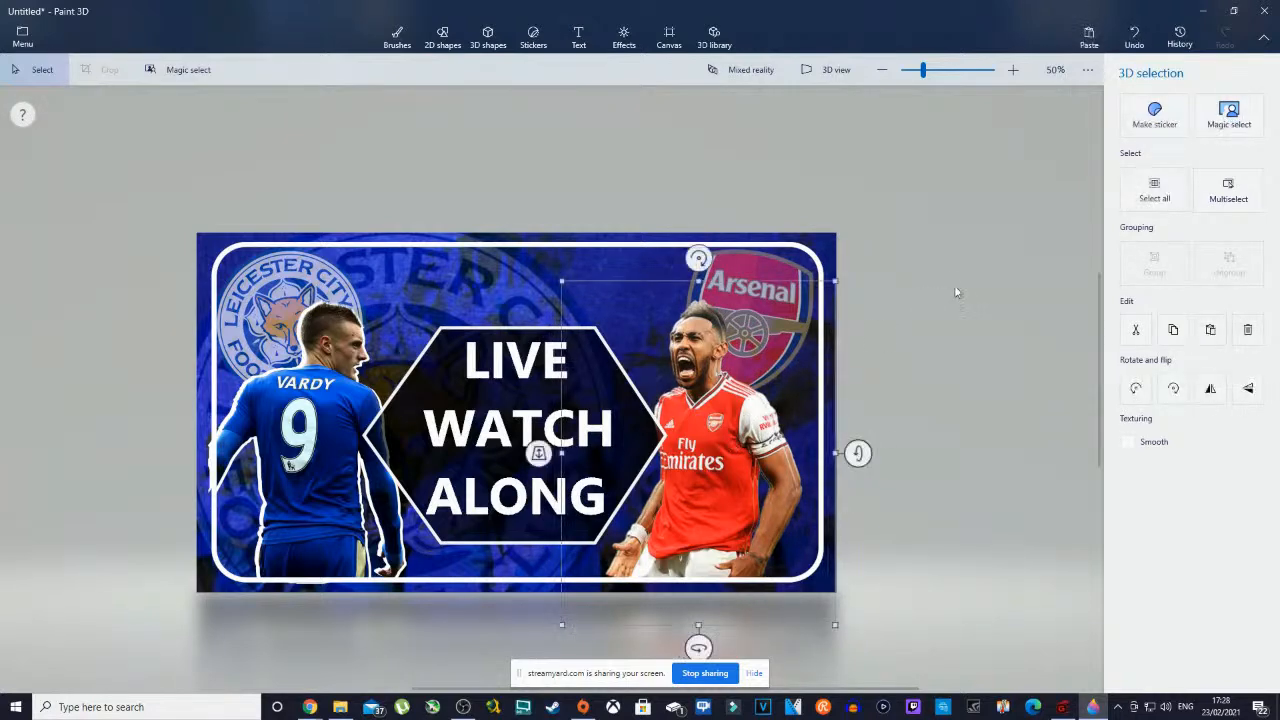
# - Fill both offset copies of the Arsenal player with white at 100% tolerance to form an outline
pyautogui.click(949, 285)
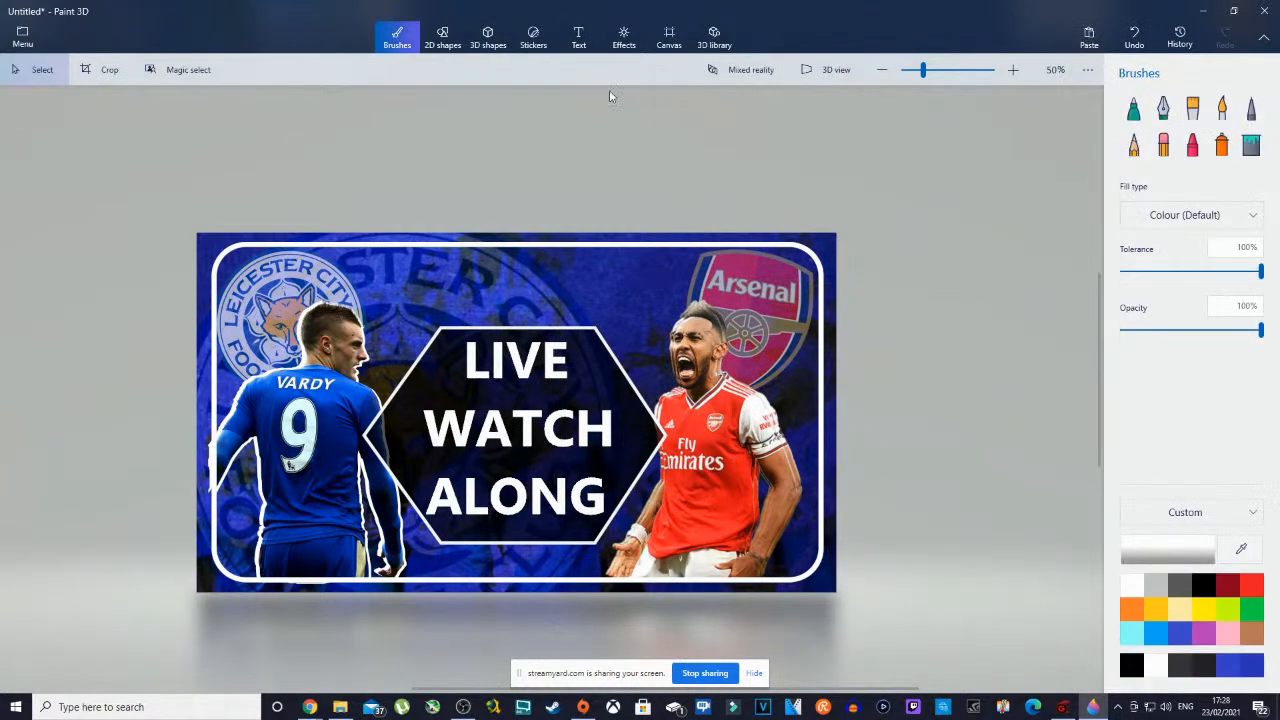
pyautogui.click(1251, 145)
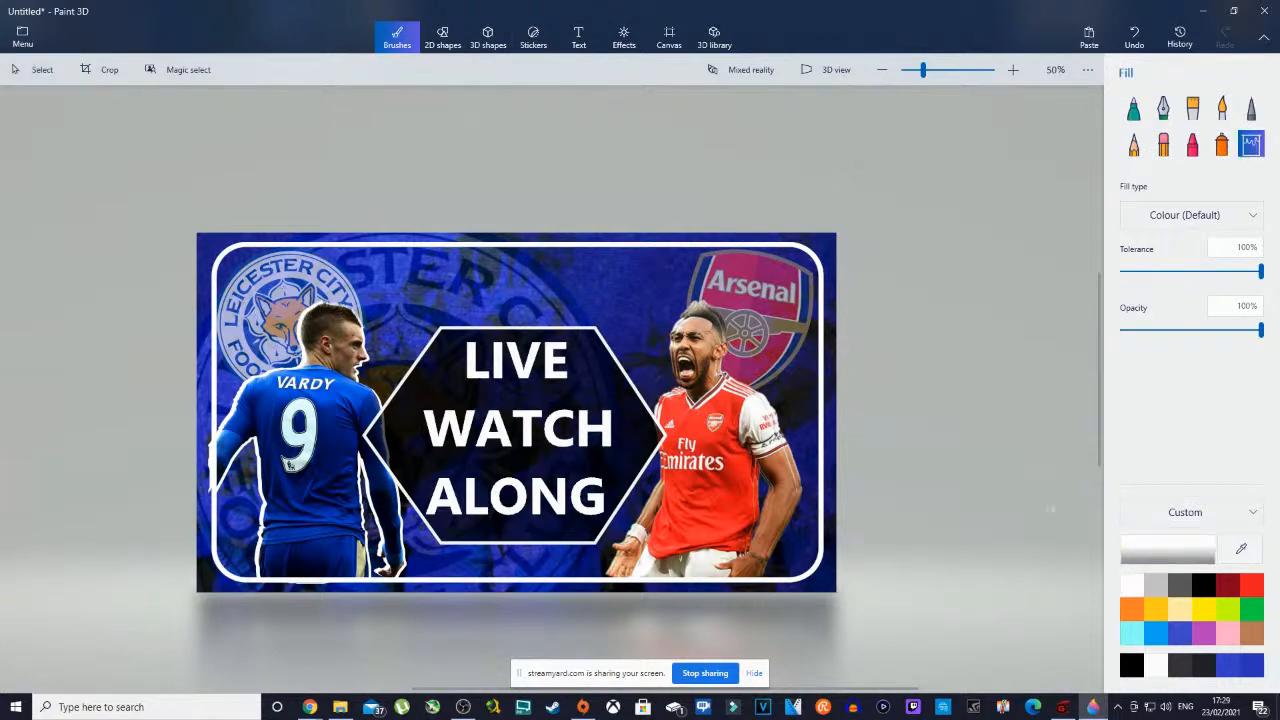
pyautogui.scroll(5, 645, 312)
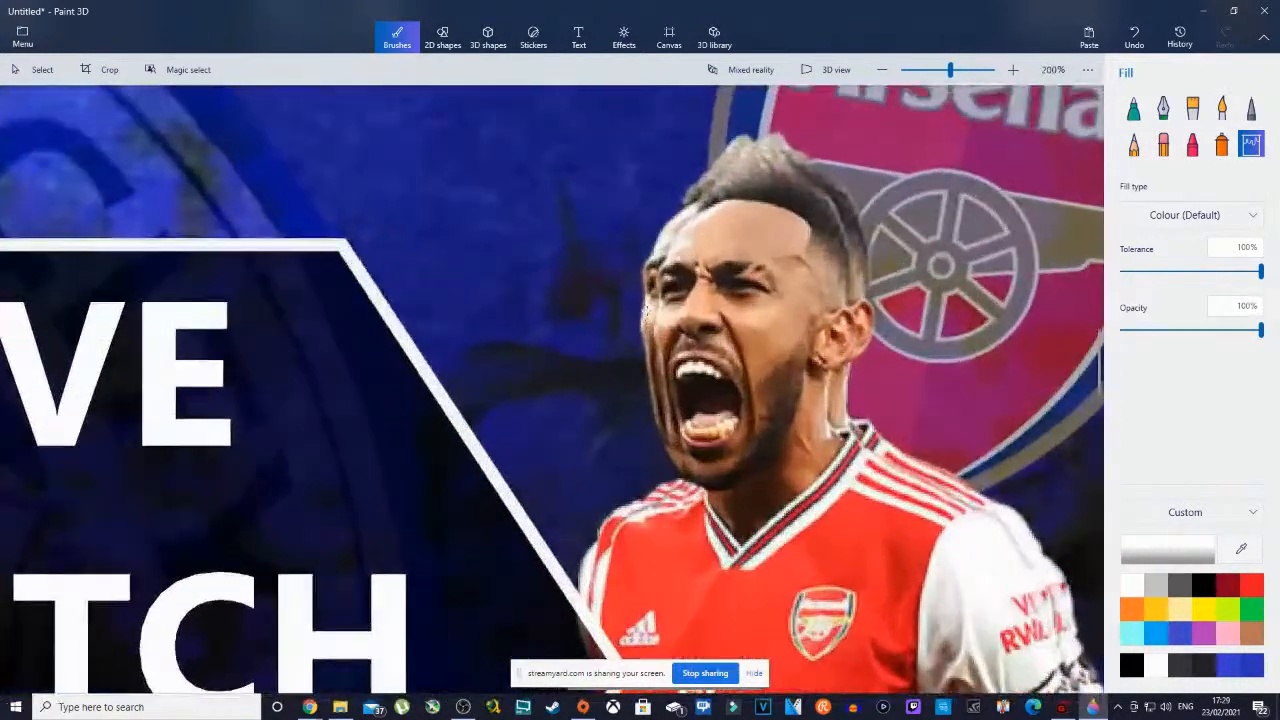
pyautogui.click(649, 307)
pyautogui.click(858, 241)
pyautogui.scroll(-5, 850, 260)
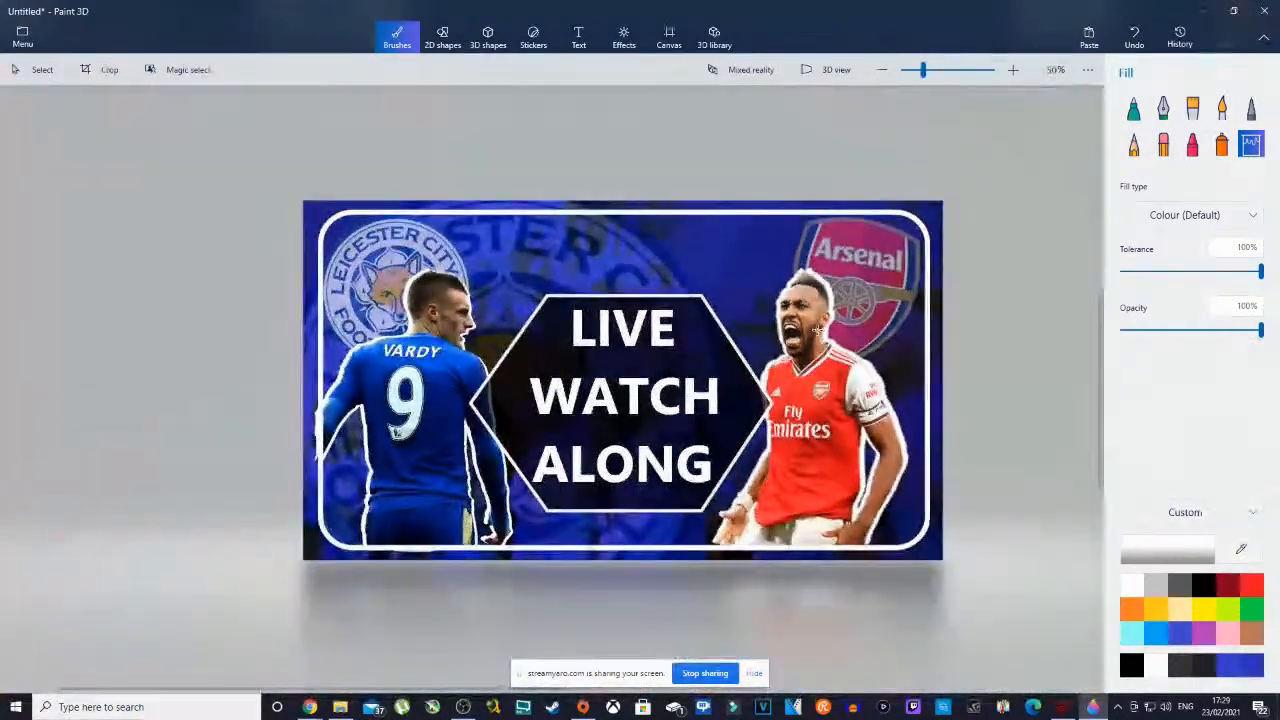
pyautogui.scroll(-2, 740, 477)
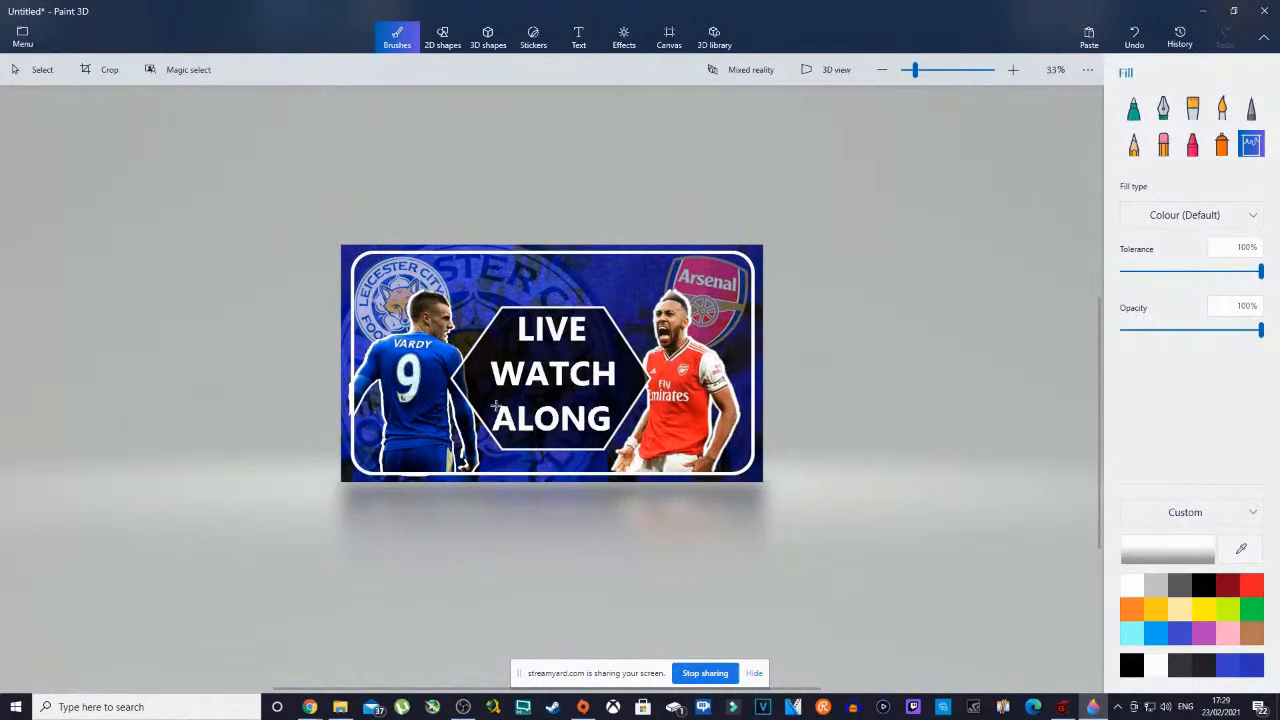
# - Enlarge the Leicester City logo behind the player and adjust its position inside the frame
pyautogui.click(42, 69)
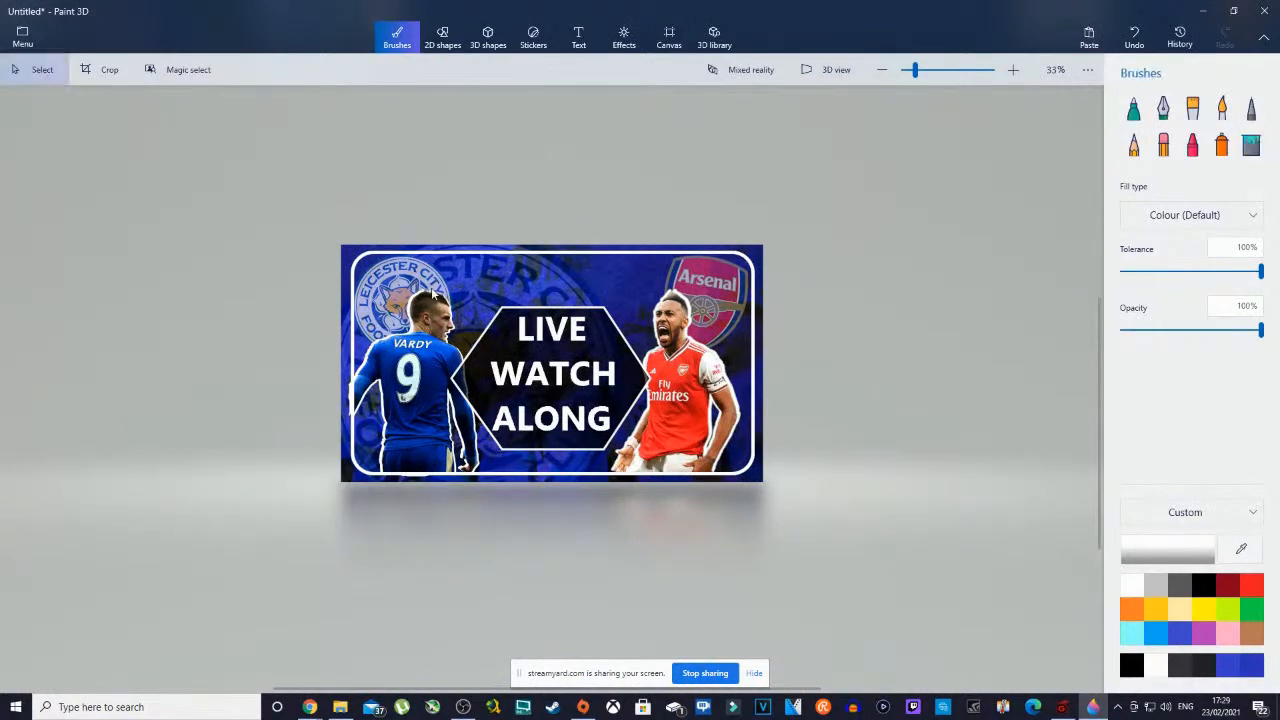
pyautogui.moveTo(330, 233); pyautogui.dragTo(503, 405)
pyautogui.moveTo(454, 345); pyautogui.dragTo(456, 347)
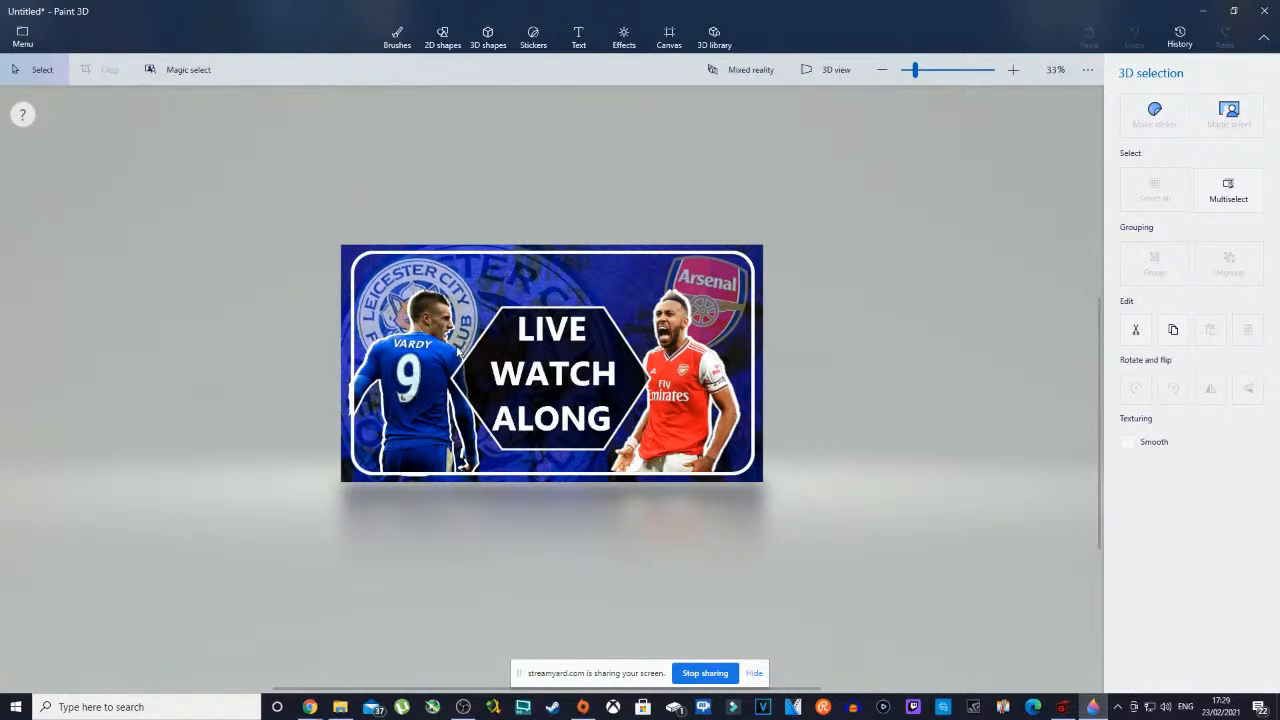
# - Enlarge the Arsenal logo behind the player and reposition it inside the frame
pyautogui.moveTo(765, 237)
pyautogui.mouseDown()
pyautogui.moveTo(641, 373)
pyautogui.moveTo(604, 392)
pyautogui.mouseUp()
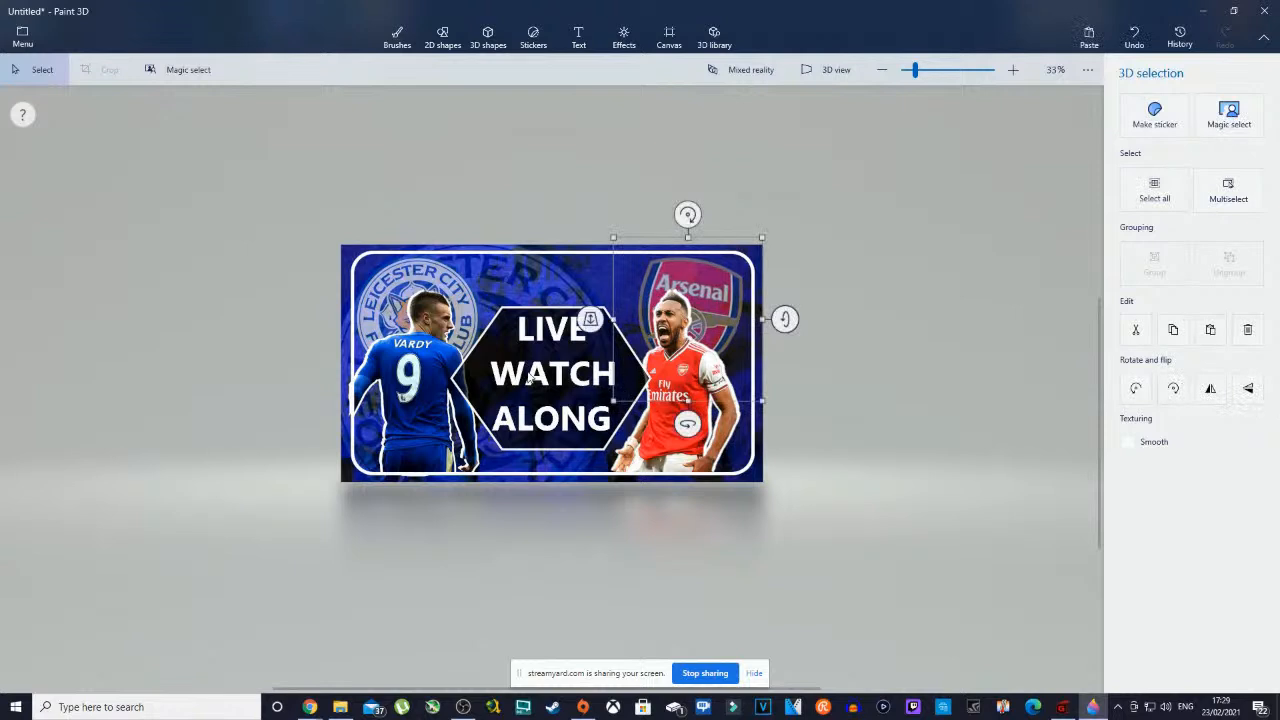
pyautogui.click(913, 349)
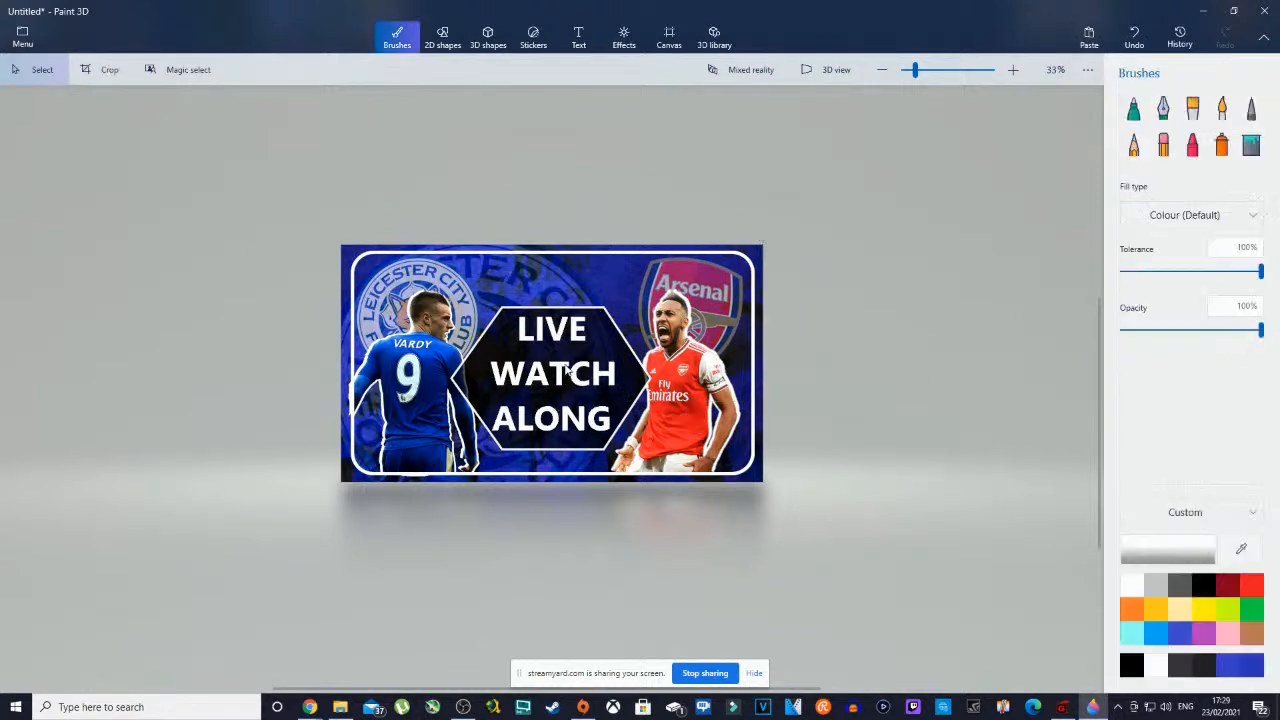
# - Move the central hexagon and the LIVE WATCH ALONG text slightly down to free space above them
pyautogui.moveTo(625, 397); pyautogui.dragTo(629, 406)
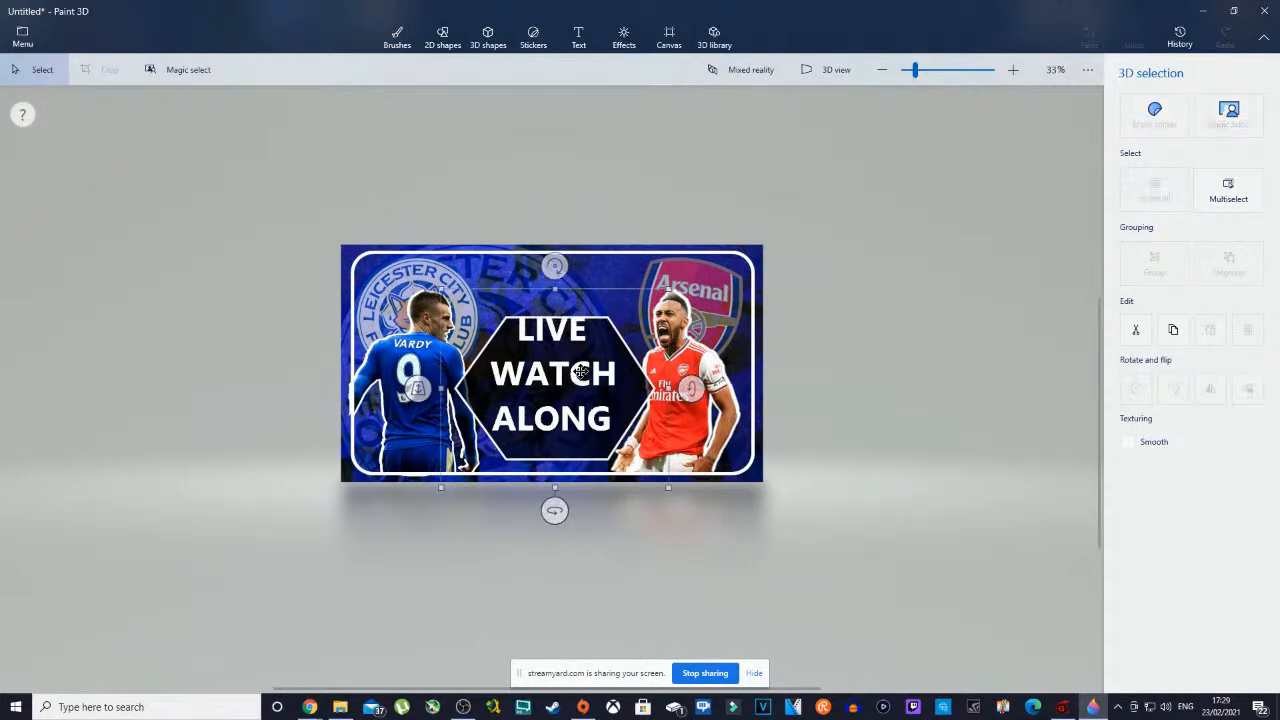
pyautogui.click(533, 370)
pyautogui.moveTo(533, 370); pyautogui.dragTo(537, 381)
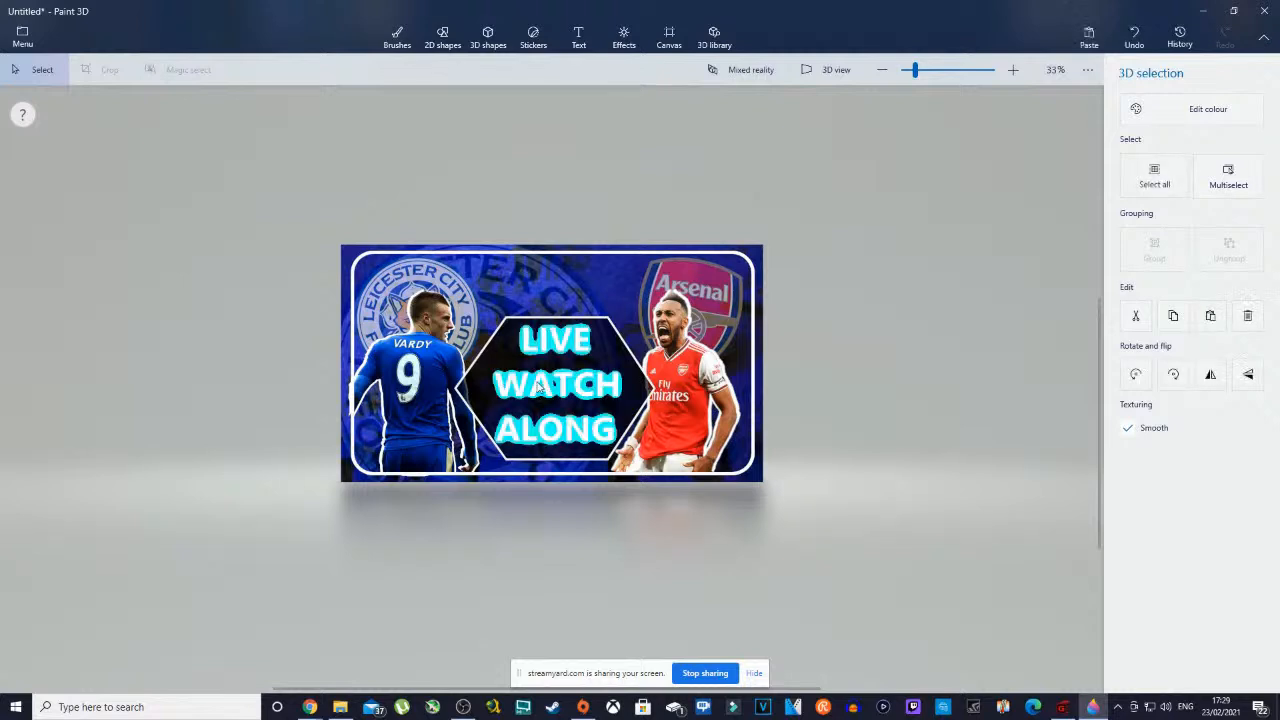
pyautogui.click(830, 263)
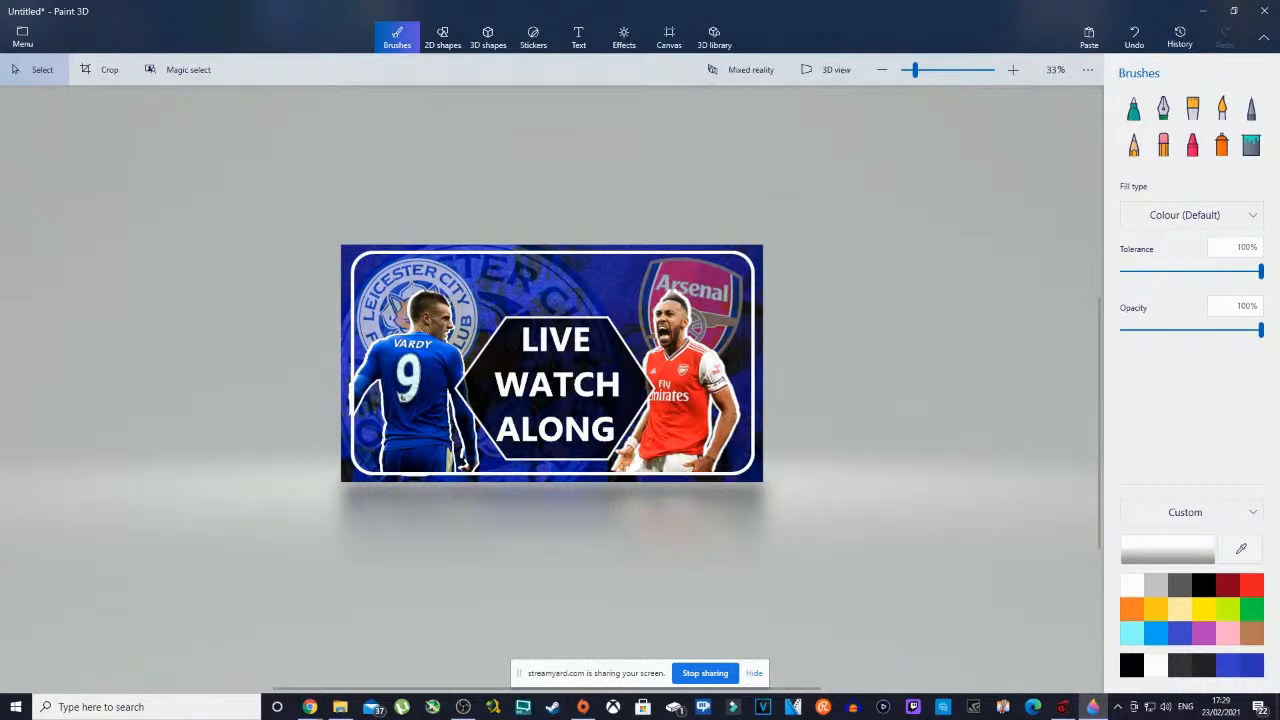
# - Insert the transparent fox channel logo PNG from the OBS LAYOUTS PRO folder into the canvas
pyautogui.click(340, 707)
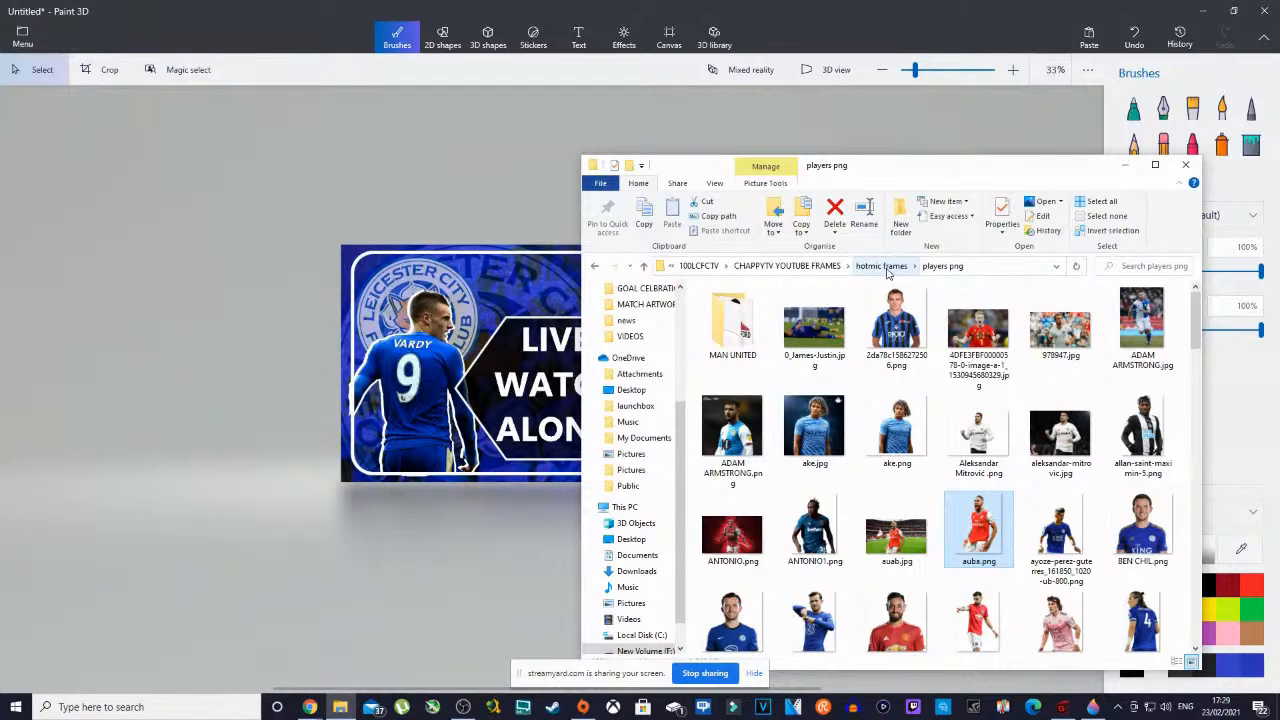
pyautogui.click(881, 266)
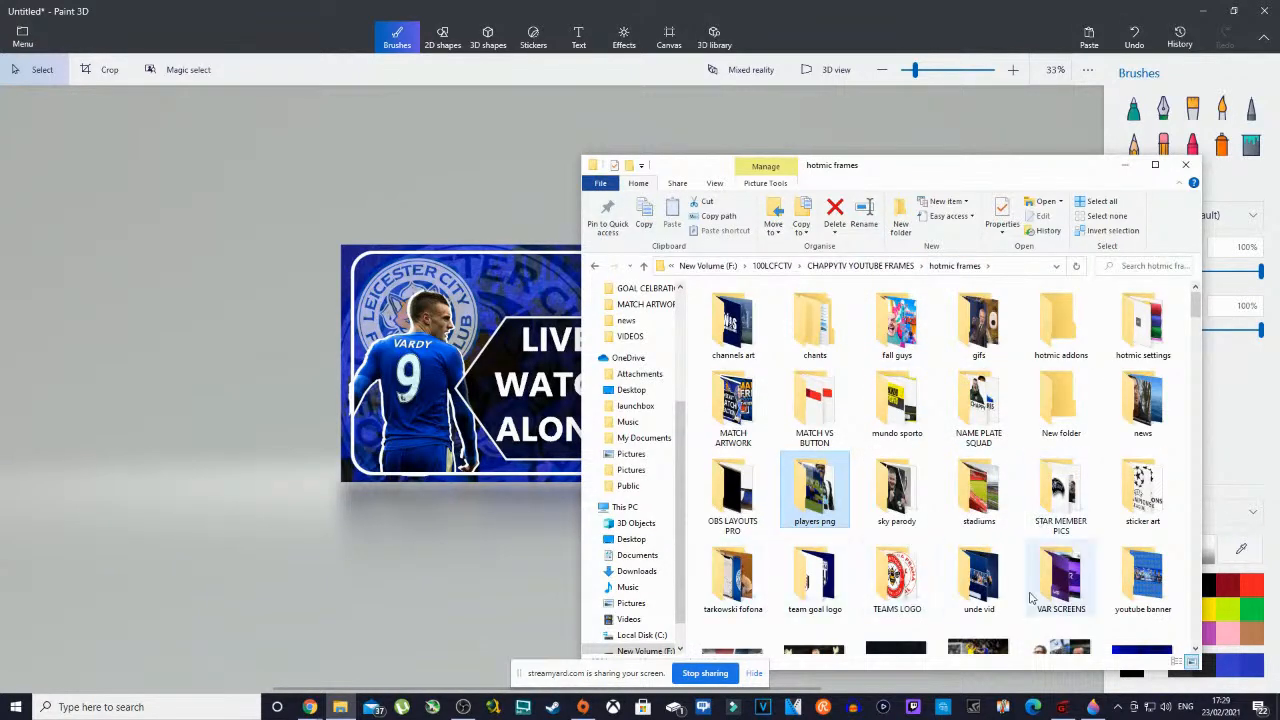
pyautogui.click(737, 497)
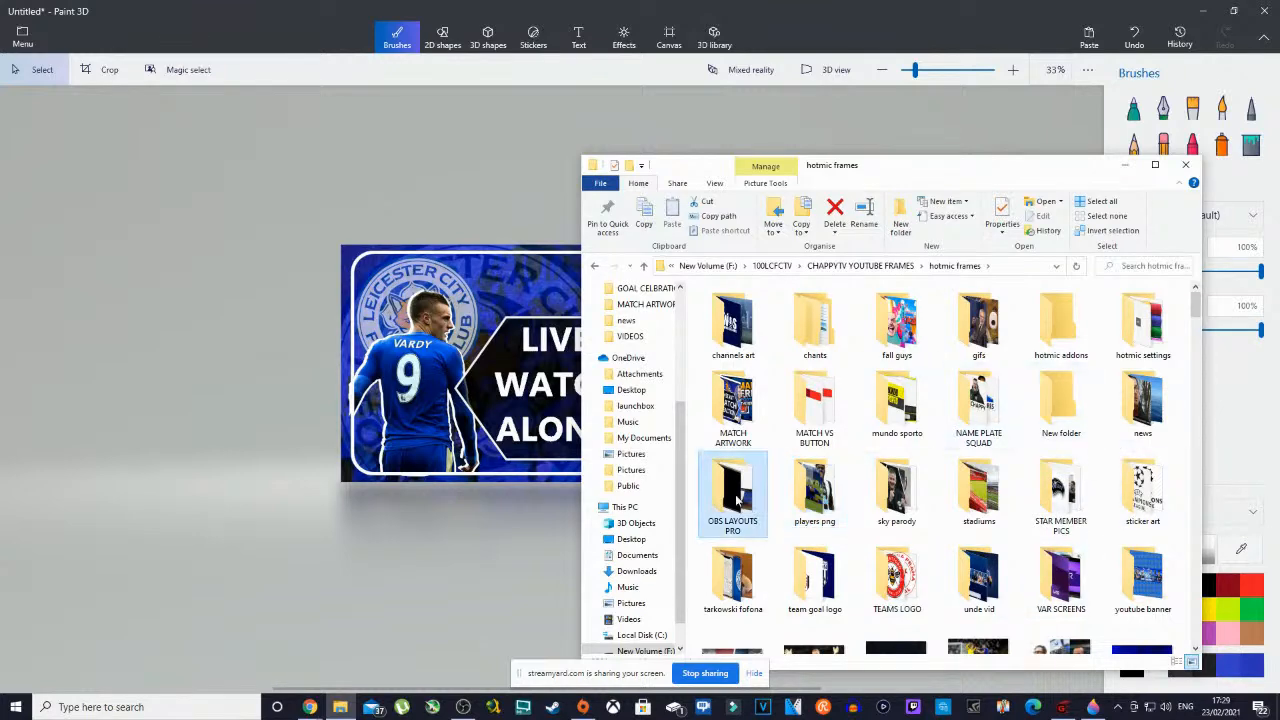
pyautogui.doubleClick(737, 497)
pyautogui.scroll(-10, 1010, 400)
pyautogui.moveTo(990, 500); pyautogui.dragTo(490, 384)
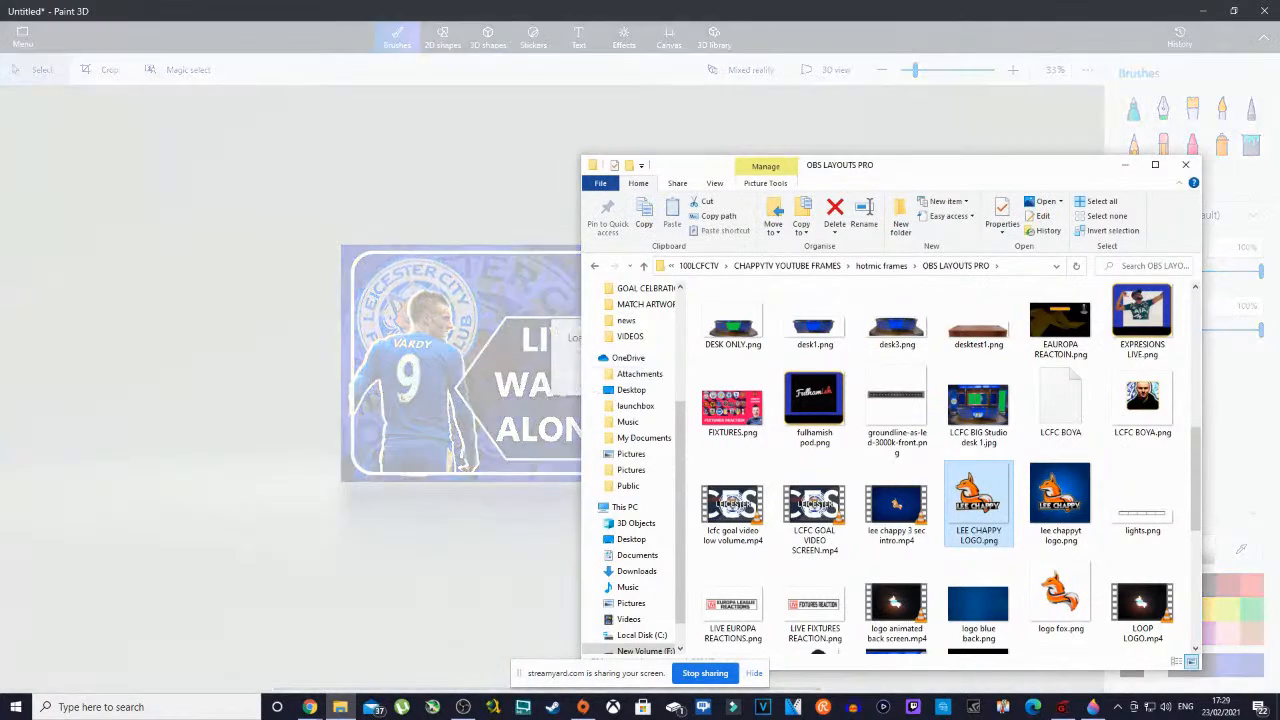
pyautogui.click(1125, 164)
# - Shrink the fox logo and centre it between the frame's upper edge and the hexagon
pyautogui.click(1184, 234)
pyautogui.moveTo(711, 571); pyautogui.dragTo(513, 373)
pyautogui.moveTo(462, 331); pyautogui.dragTo(568, 332)
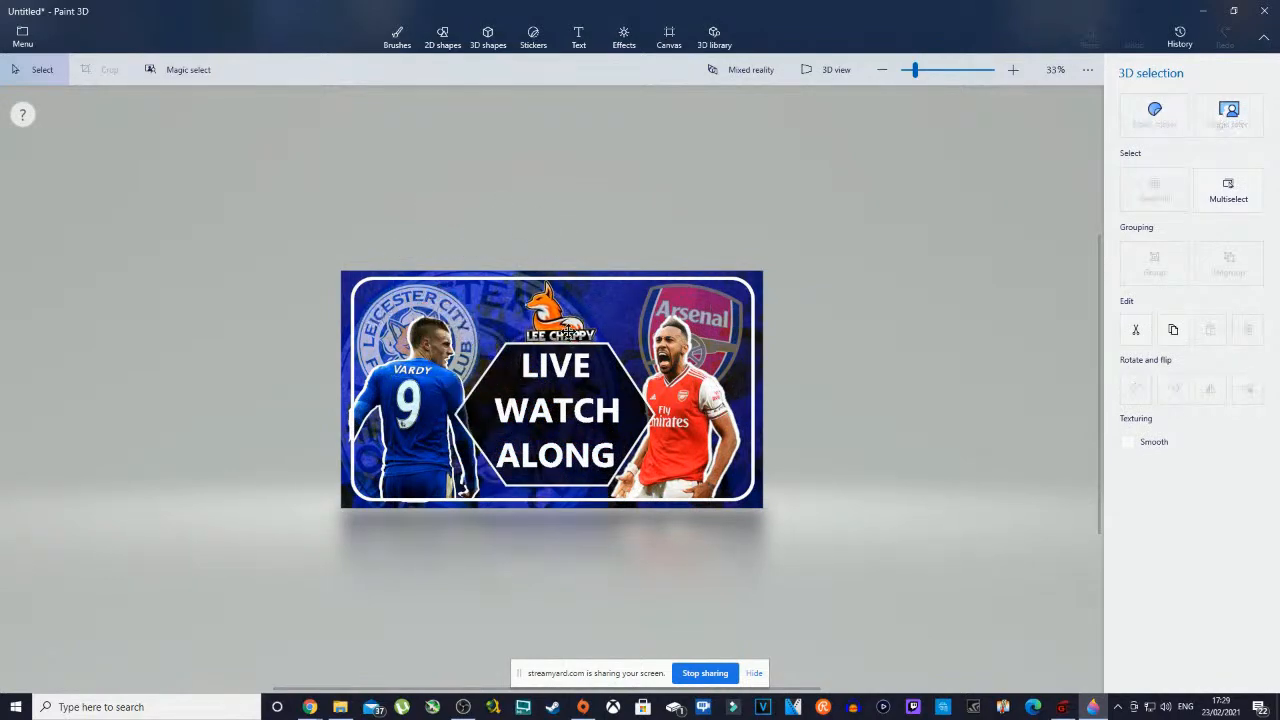
pyautogui.moveTo(468, 314); pyautogui.dragTo(490, 360)
pyautogui.scroll(3, 446, 183)
pyautogui.moveTo(447, 183); pyautogui.dragTo(464, 205)
pyautogui.moveTo(553, 308); pyautogui.dragTo(554, 301)
pyautogui.scroll(-3, 806, 397)
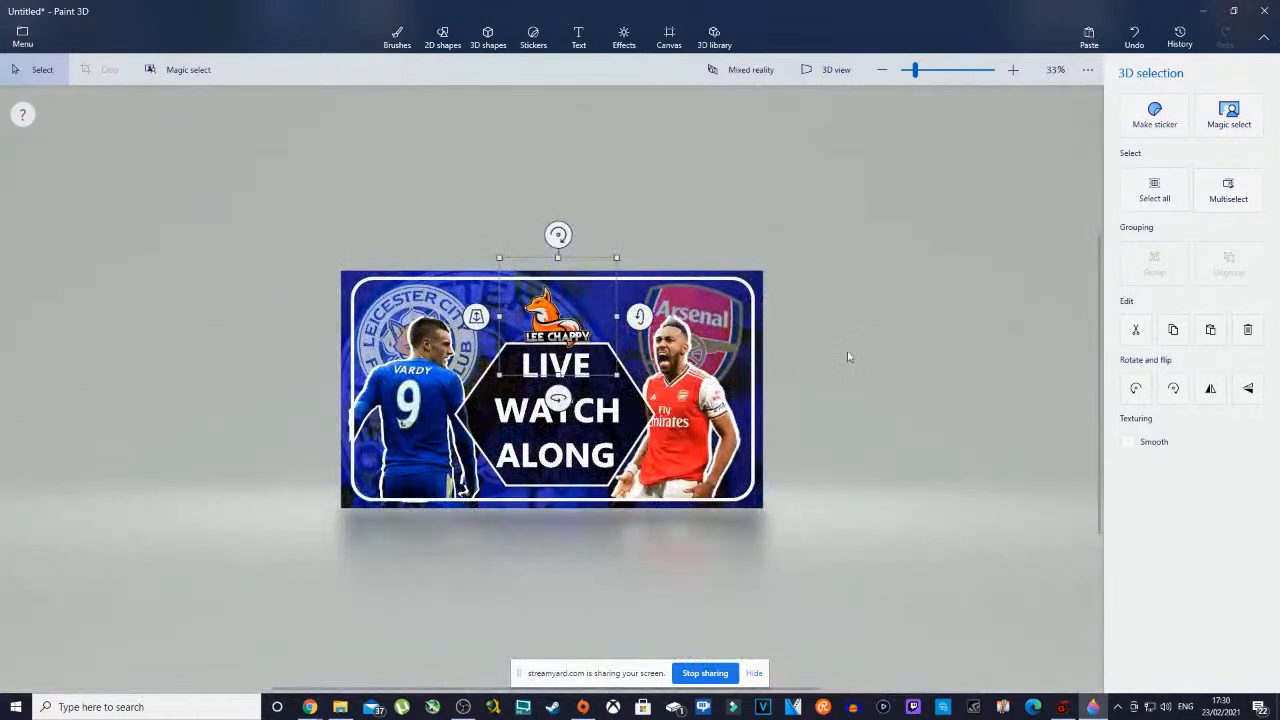
pyautogui.click(830, 402)
# - Save the graphic as a 1920 × 1080 px PNG image named YOUTUBE DEMO in the MATCH ARTWORK folder
pyautogui.scroll(-1, 827, 405)
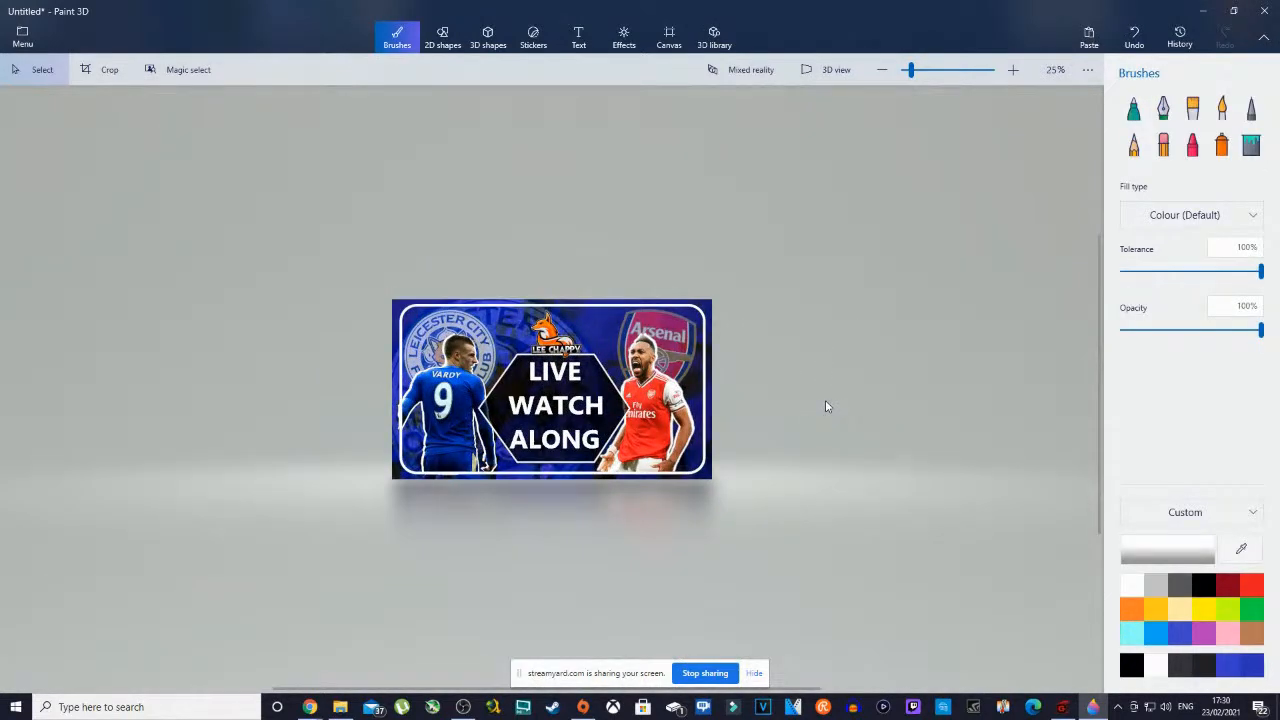
pyautogui.scroll(1, 825, 403)
pyautogui.scroll(1, 705, 409)
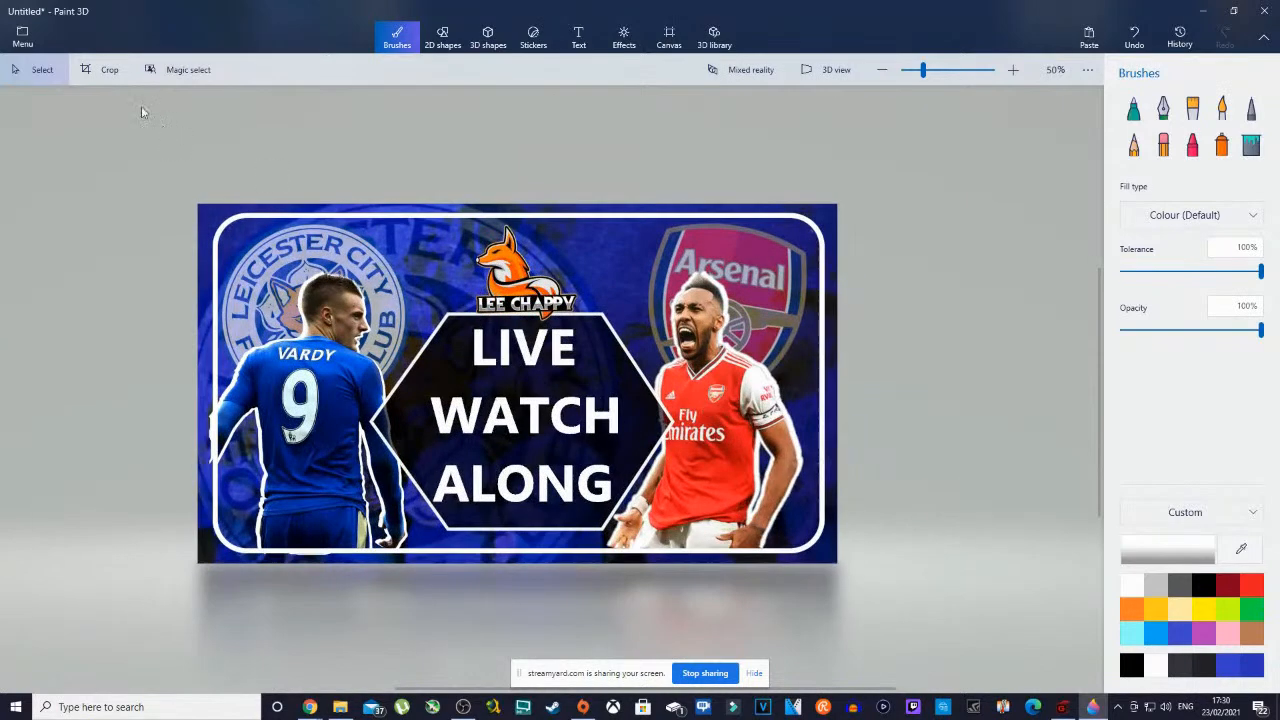
pyautogui.click(26, 42)
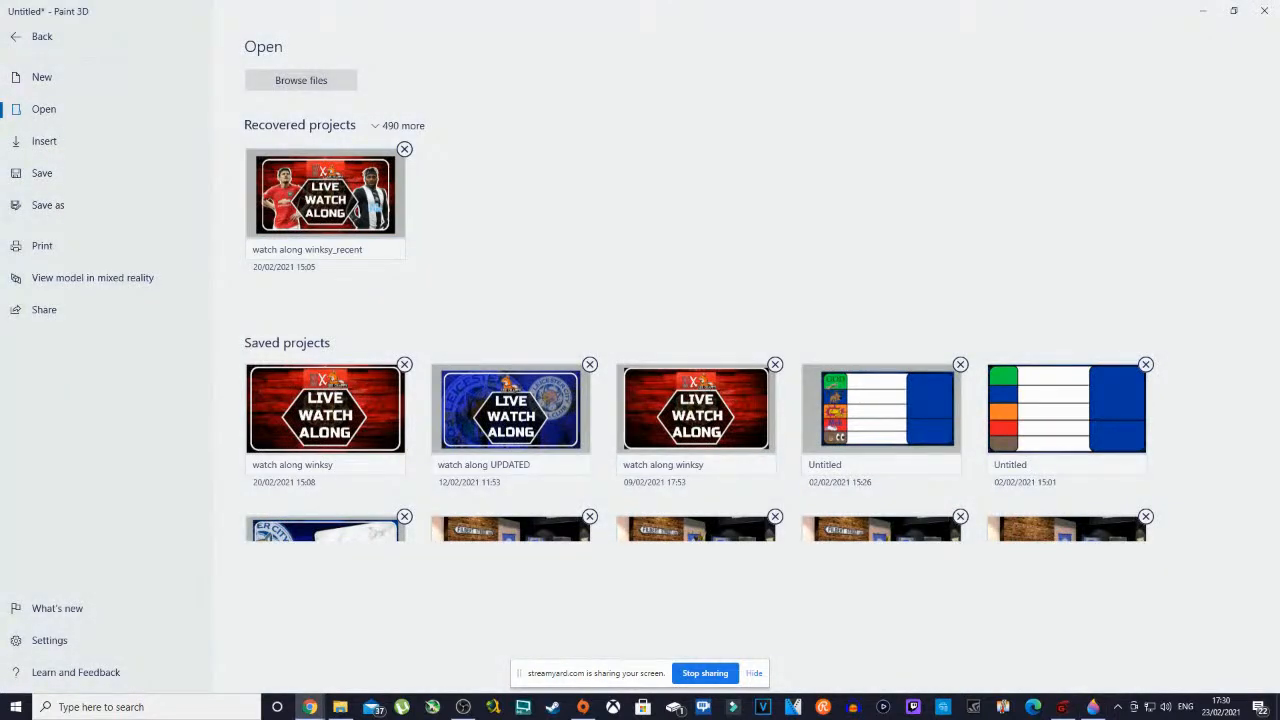
pyautogui.click(72, 212)
pyautogui.click(278, 130)
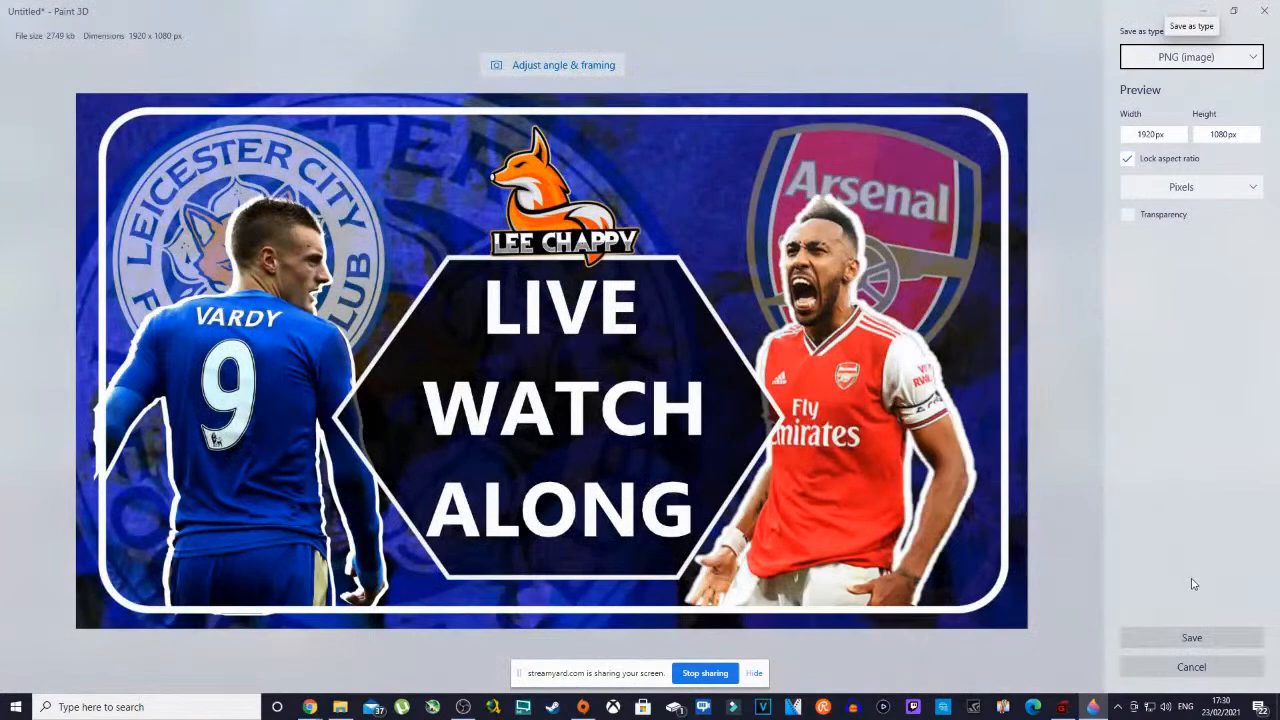
pyautogui.click(1190, 645)
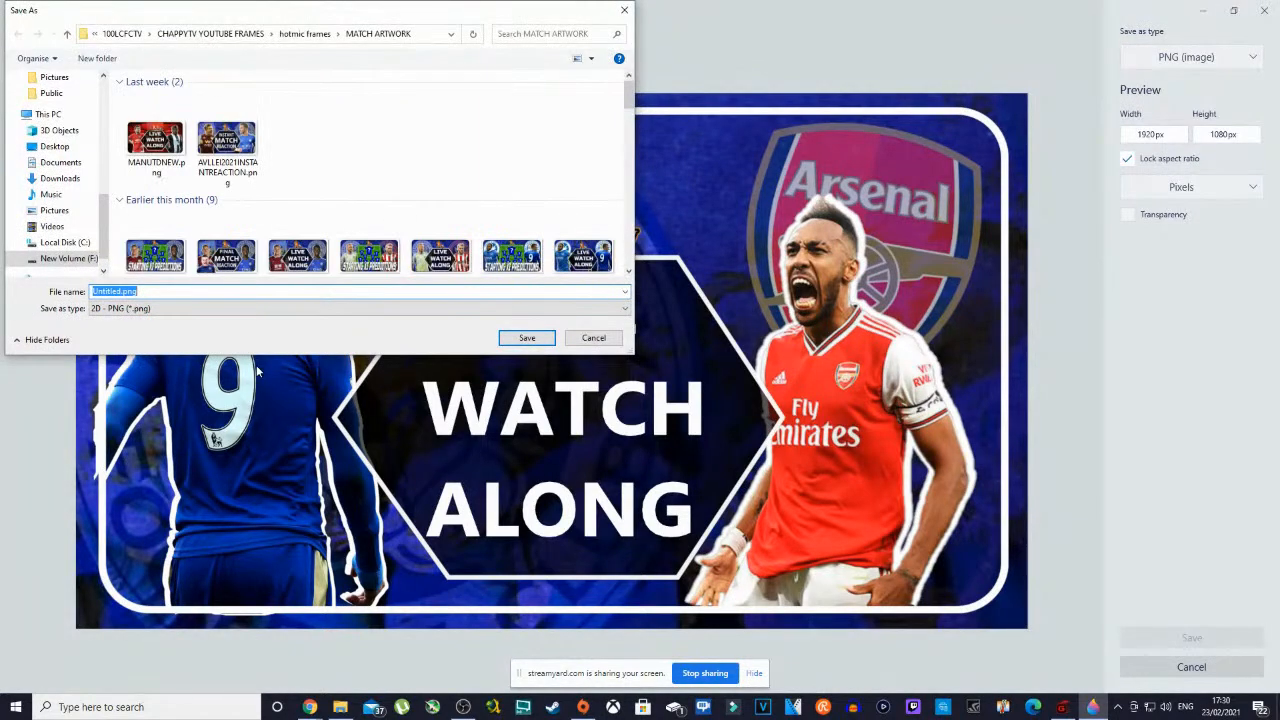
pyautogui.write('YOUTUBE DEMO')
pyautogui.click(546, 338)
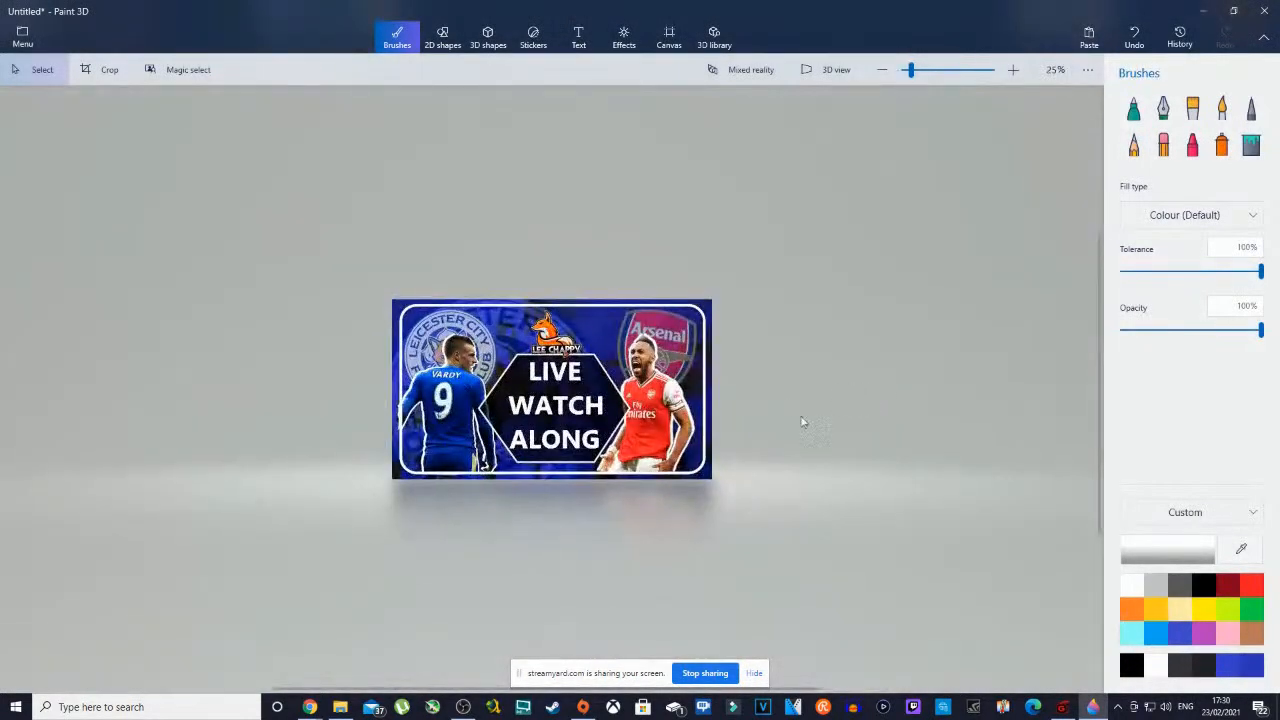
# - Open YOUTUBE DEMO from the MATCH ARTWORK folder in a separate, maximised Paint 3D window
pyautogui.scroll(3, 718, 349)
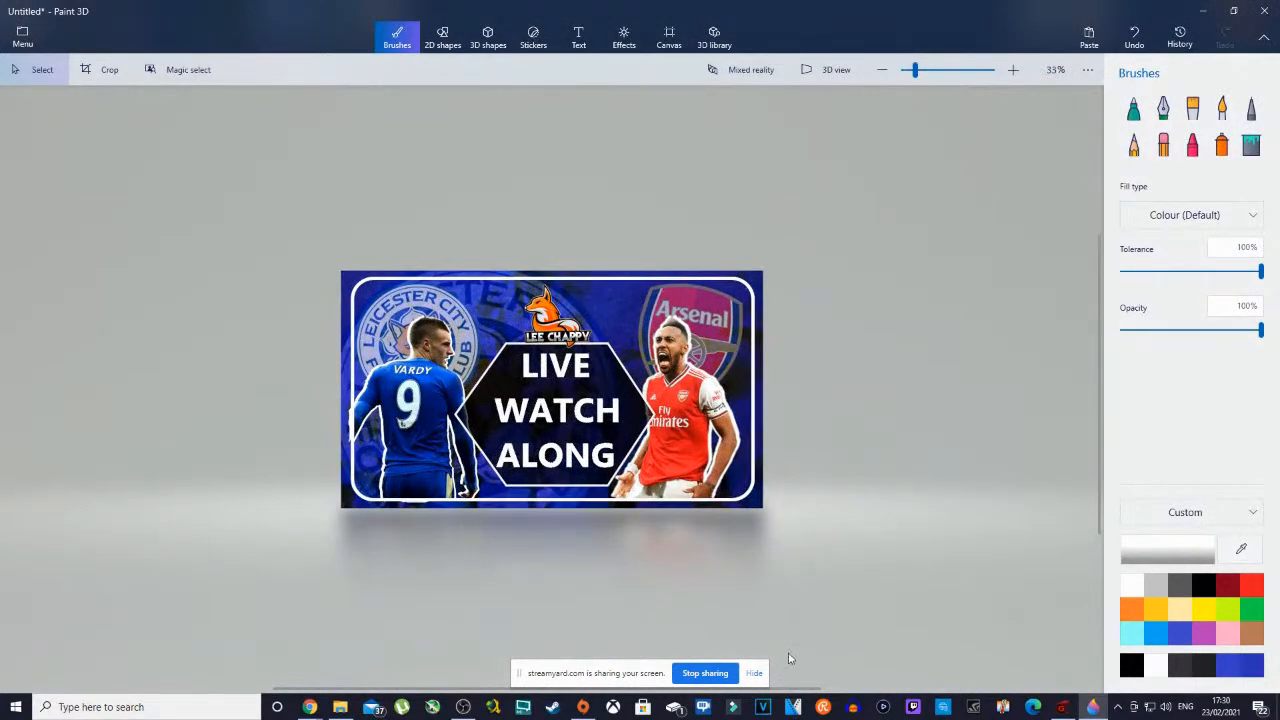
pyautogui.moveTo(345, 711)
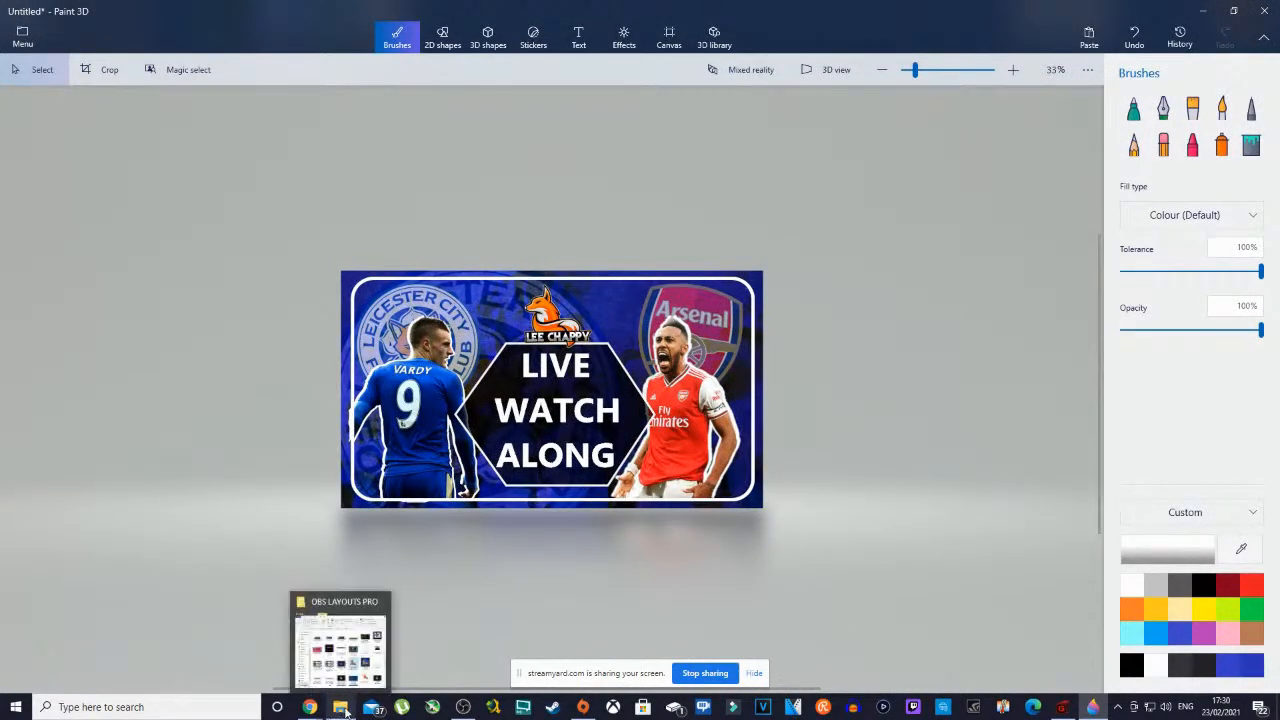
pyautogui.click(346, 710)
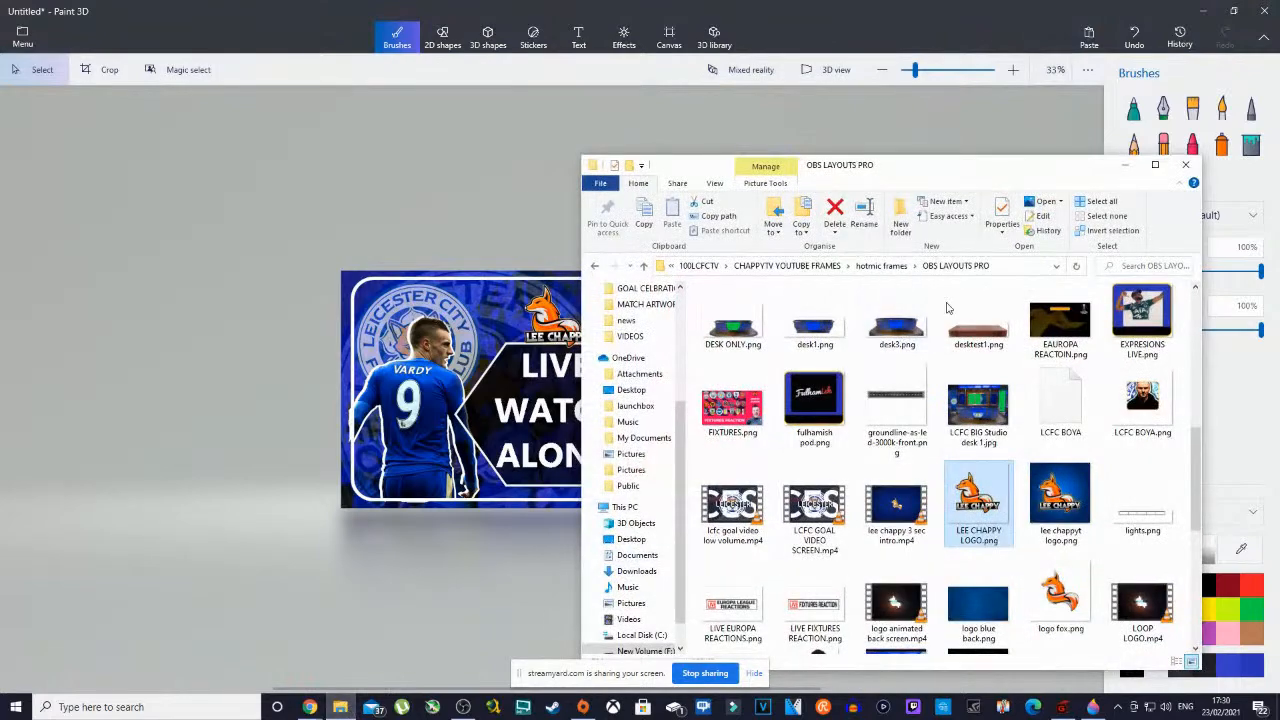
pyautogui.moveTo(920, 165); pyautogui.dragTo(531, 166)
pyautogui.click(246, 287)
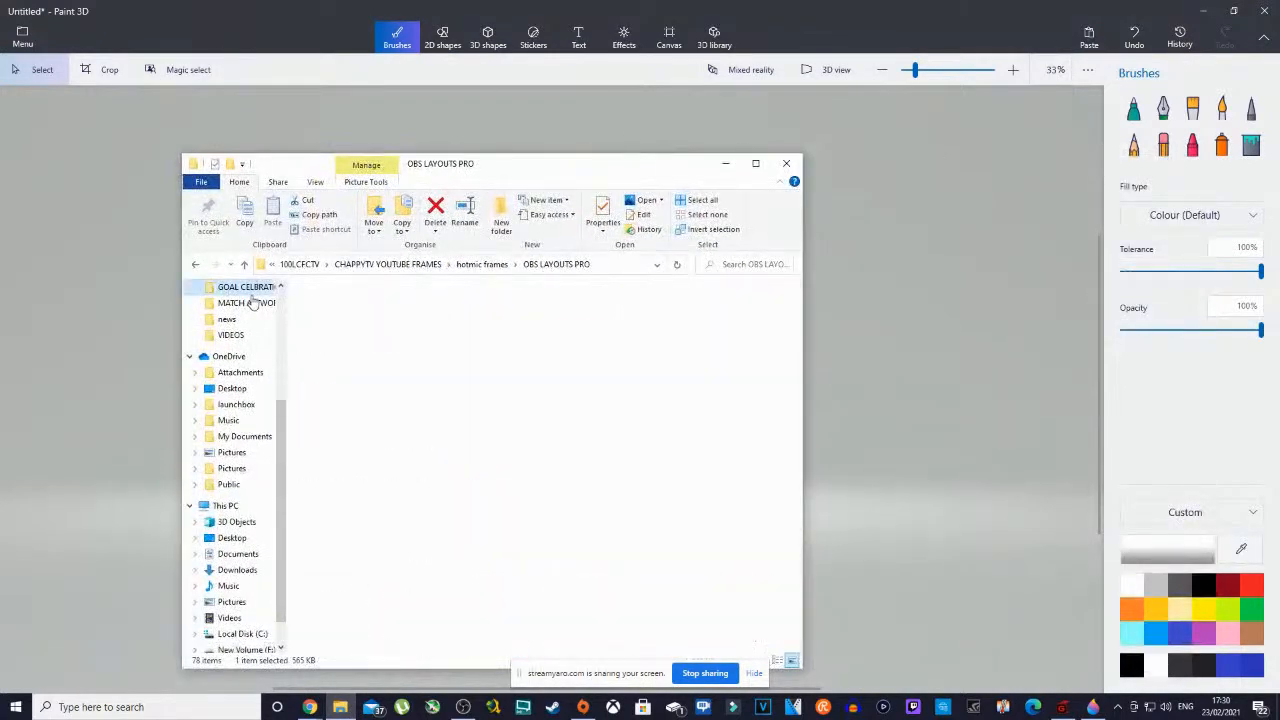
pyautogui.click(246, 302)
pyautogui.rightClick(408, 428)
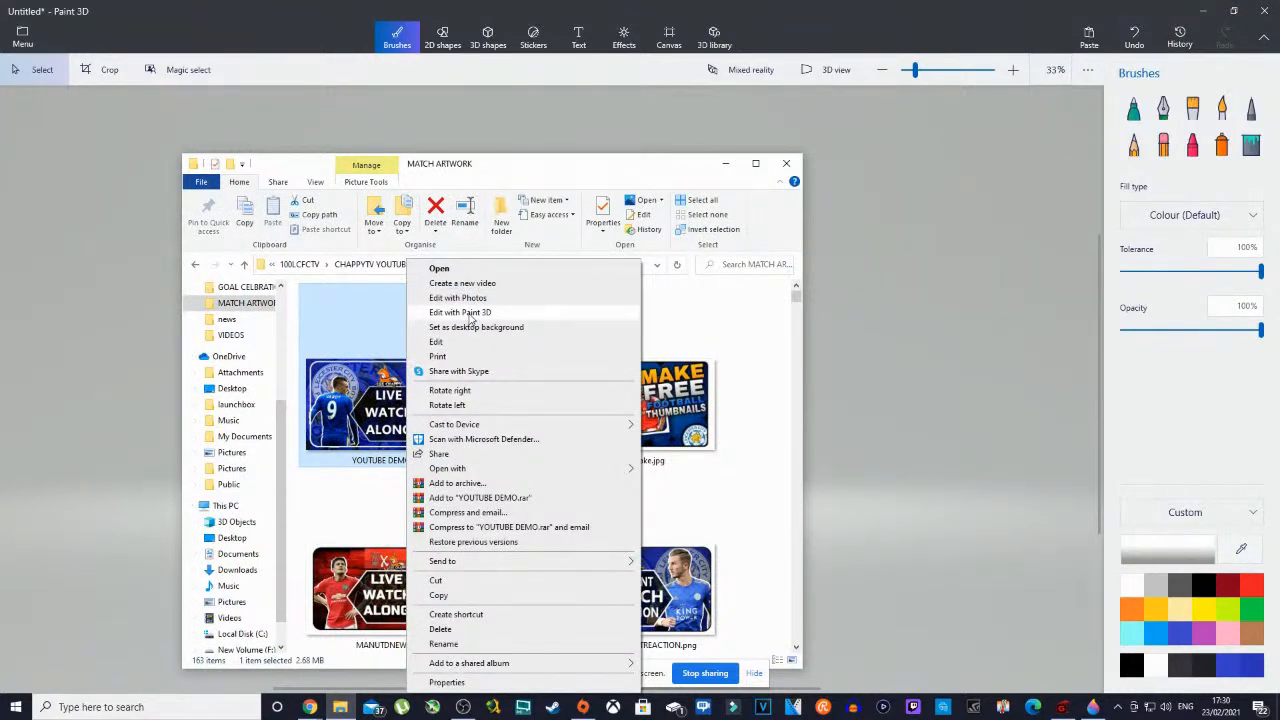
pyautogui.click(470, 316)
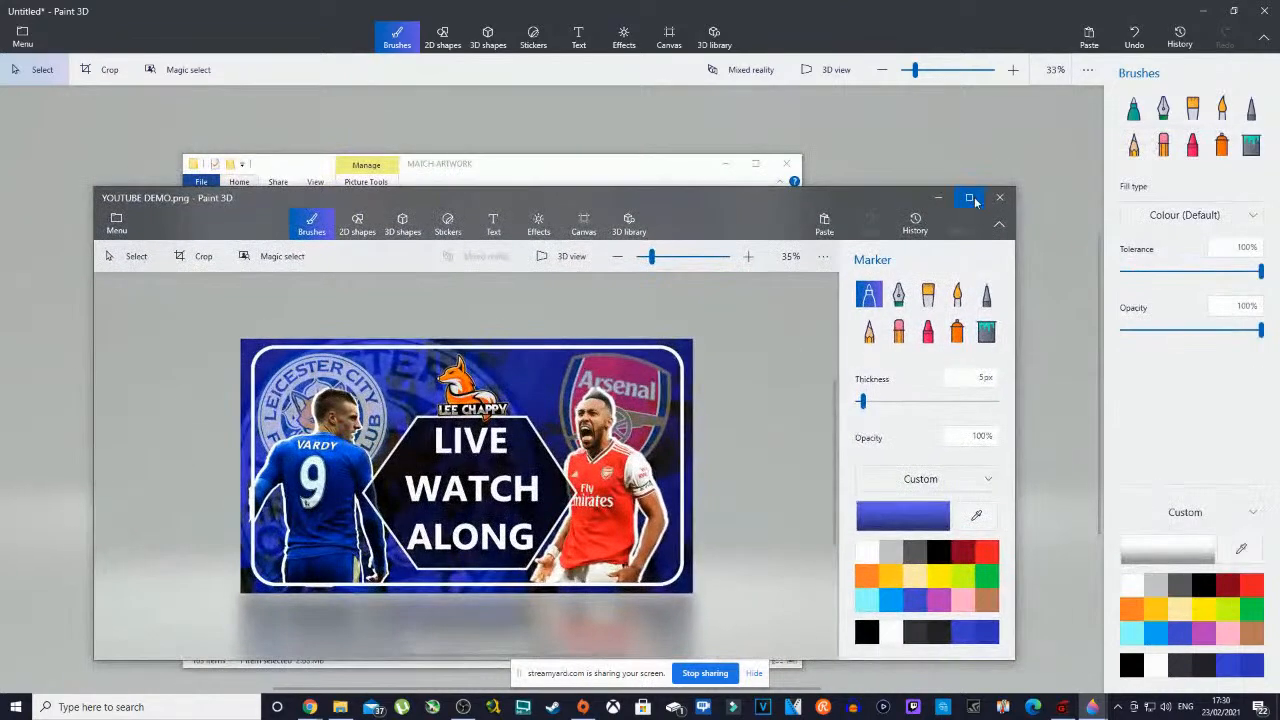
pyautogui.click(971, 200)
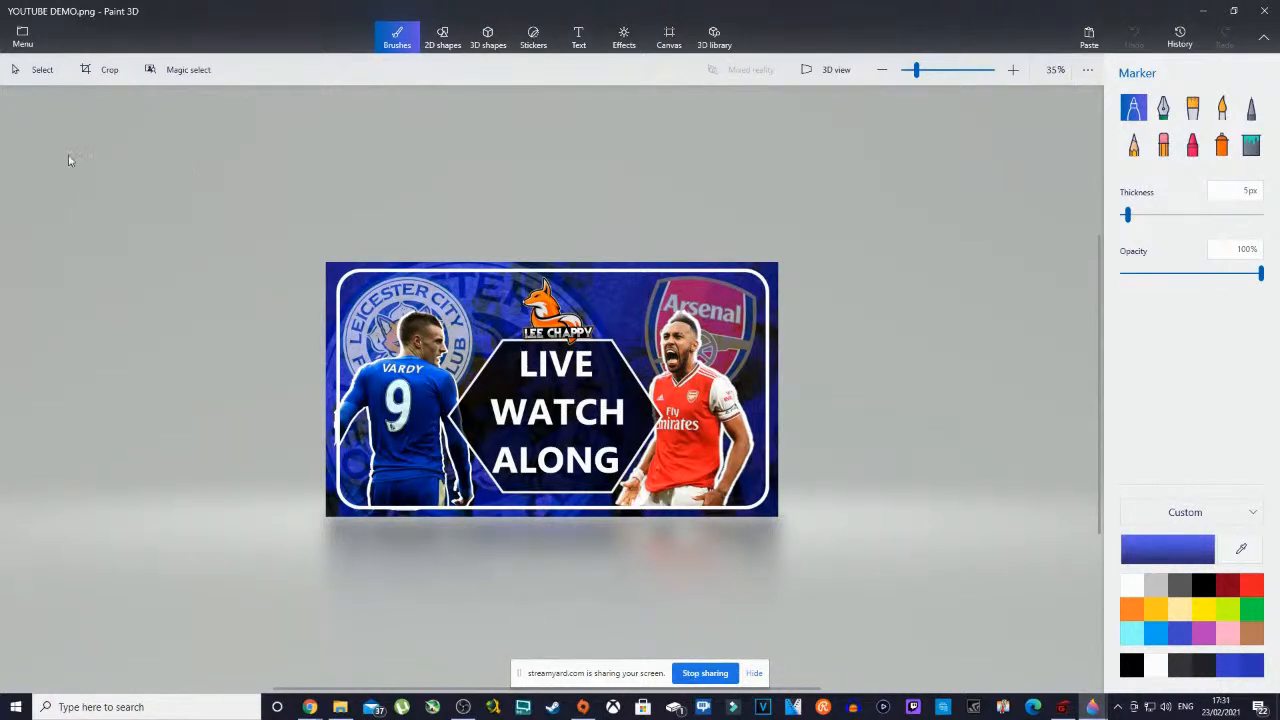
# - Try filling the area outside the frame with white, first at 15% tolerance and again at 21%
pyautogui.click(44, 74)
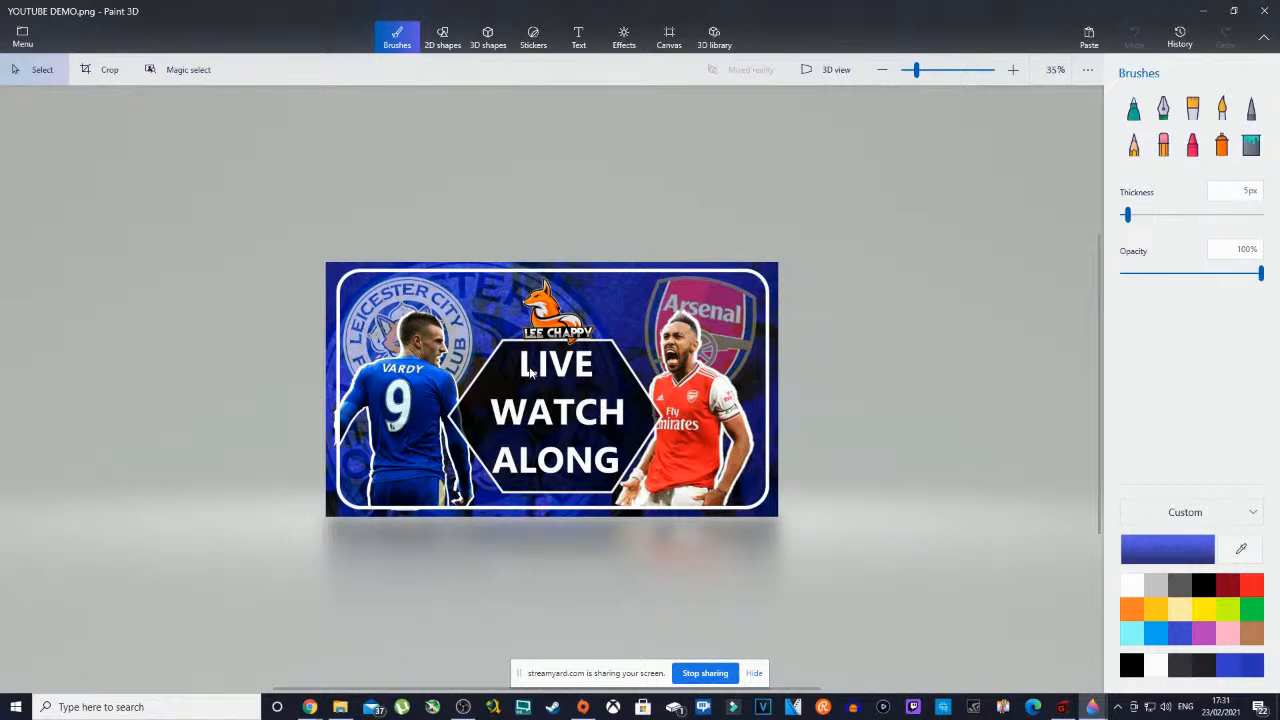
pyautogui.scroll(2, 552, 402)
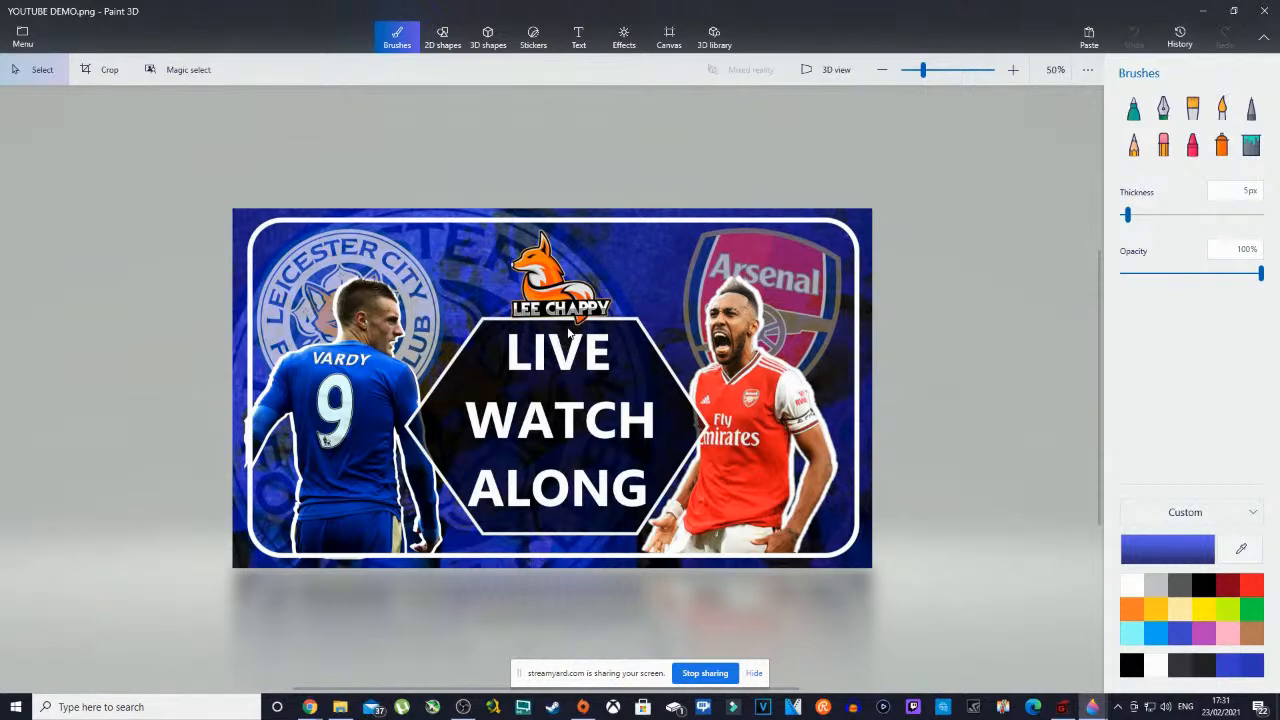
pyautogui.click(1251, 145)
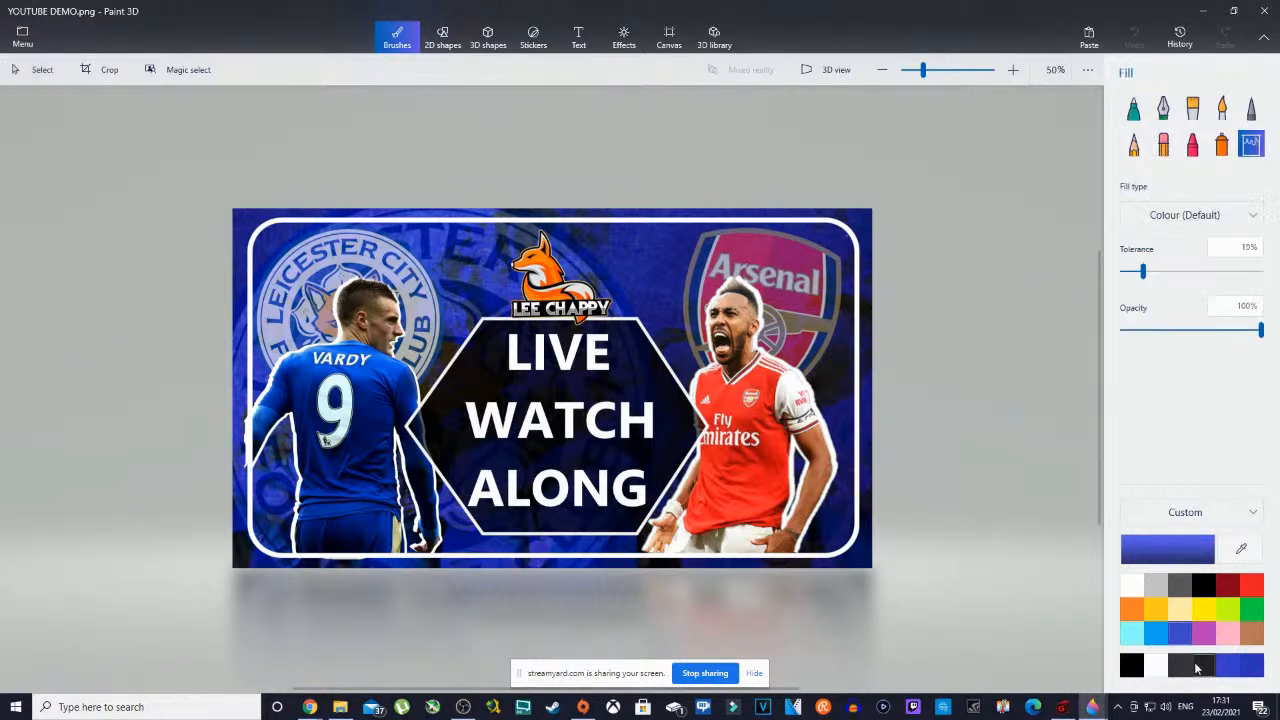
pyautogui.click(1131, 585)
pyautogui.click(868, 240)
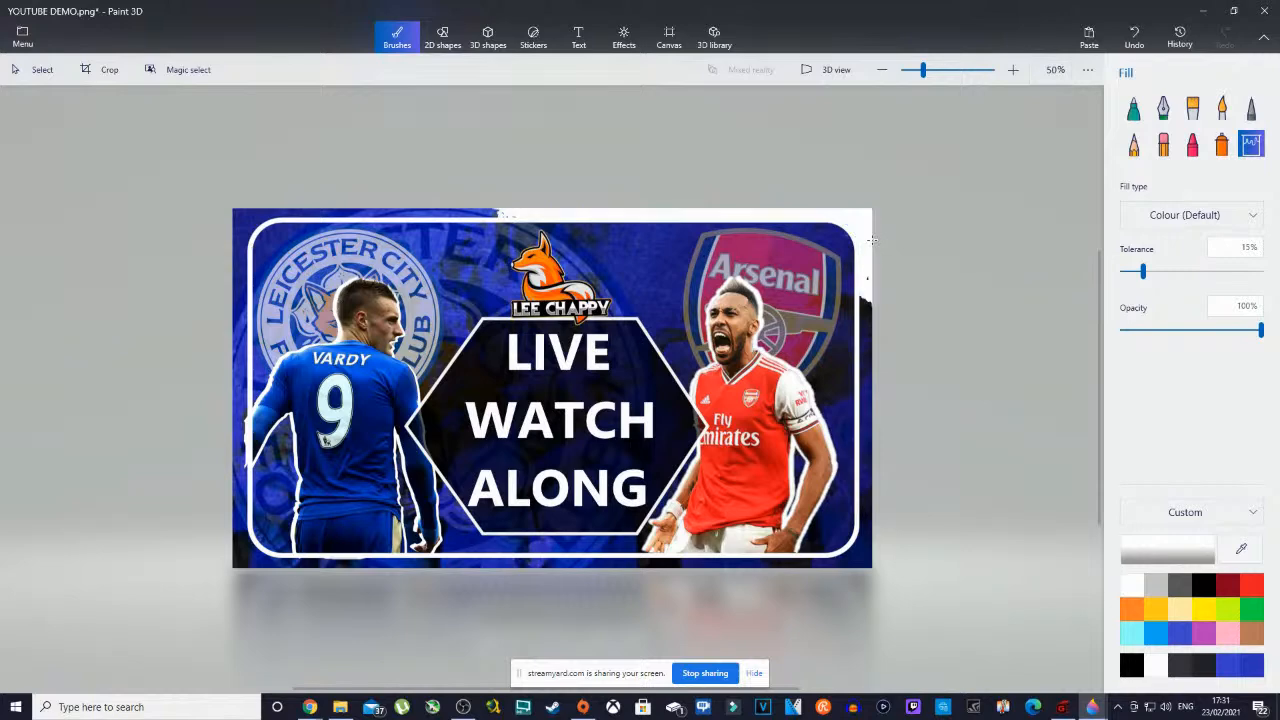
pyautogui.moveTo(1143, 271); pyautogui.dragTo(1151, 271)
pyautogui.click(855, 562)
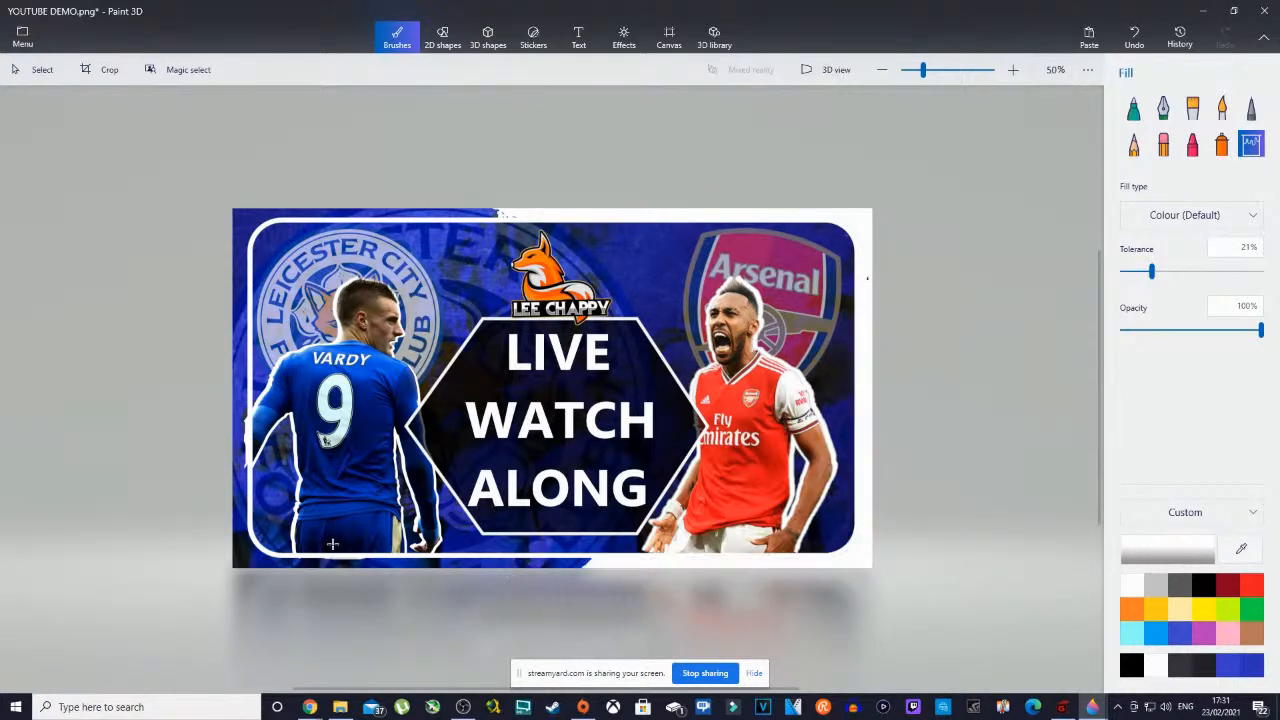
pyautogui.click(257, 564)
pyautogui.click(234, 330)
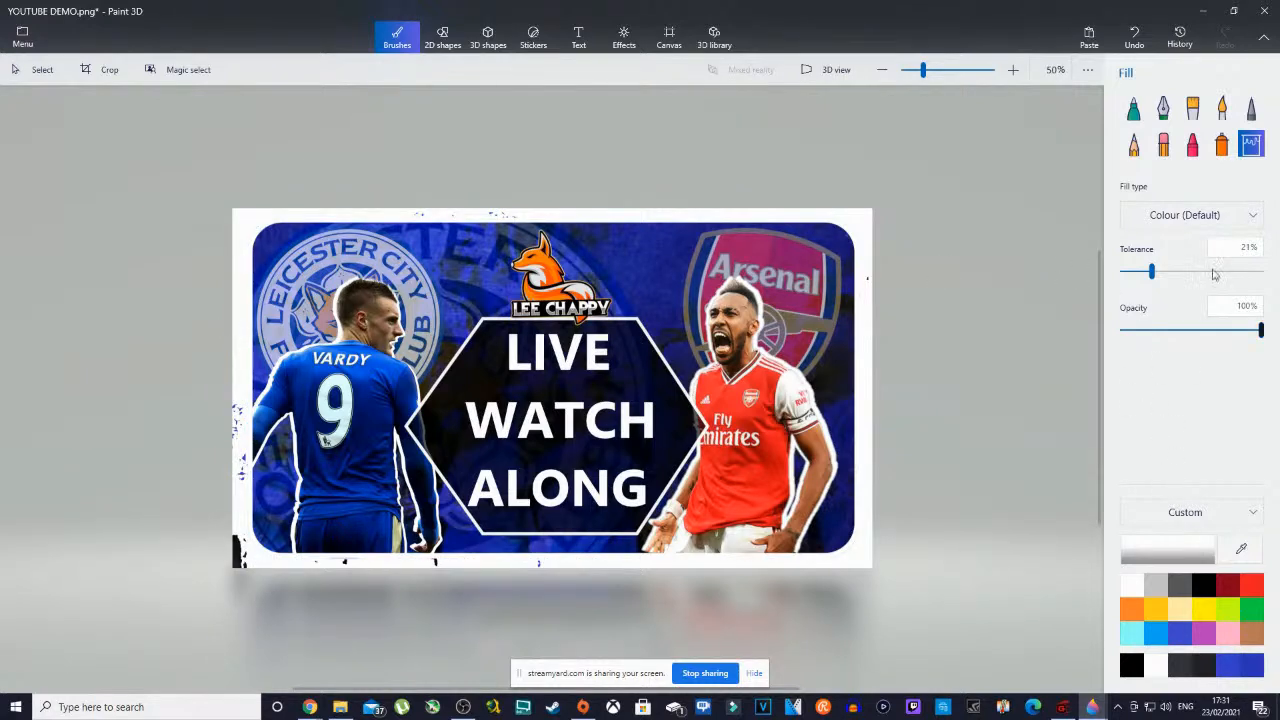
# - Try to erase the leftover specks along the border's upper edge with a 43 px eraser
pyautogui.click(1163, 147)
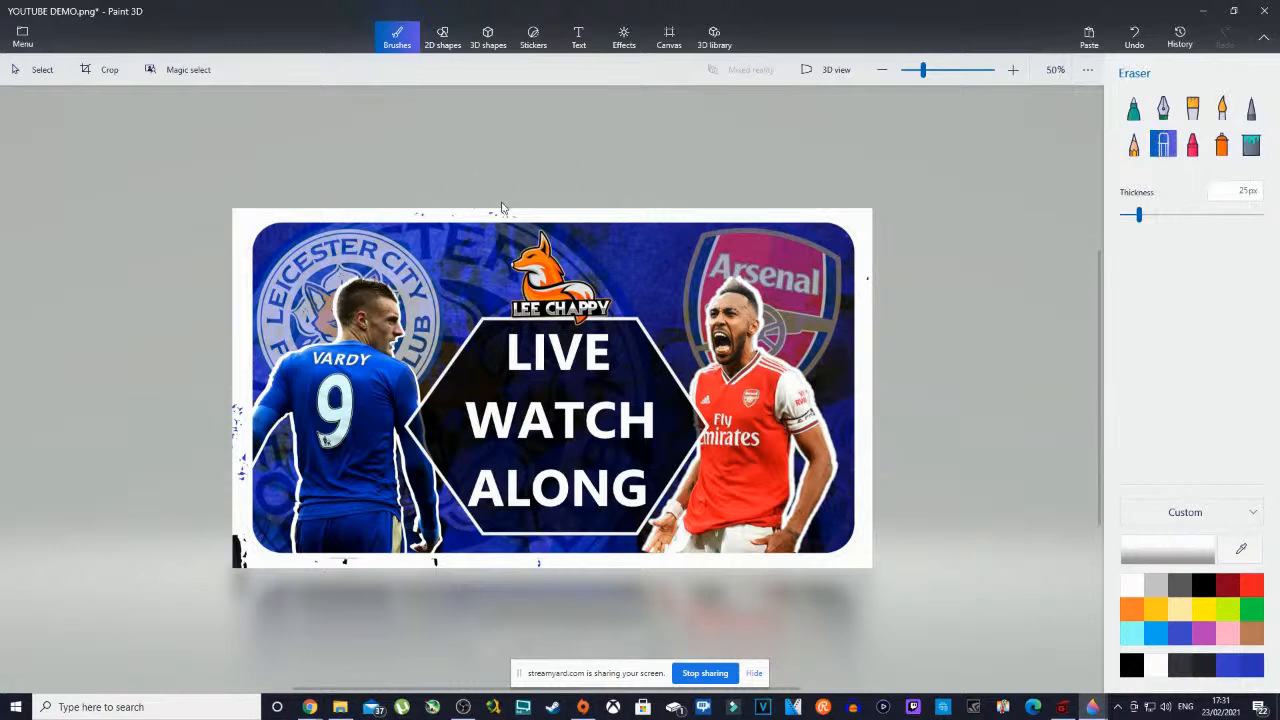
pyautogui.moveTo(1139, 215); pyautogui.dragTo(1151, 215)
pyautogui.moveTo(408, 208); pyautogui.dragTo(520, 212)
# - Undo the erasing and all the white fills outside the frame
pyautogui.click(1138, 45)
pyautogui.click(1138, 45)
pyautogui.click(1138, 45)
pyautogui.click(1138, 45)
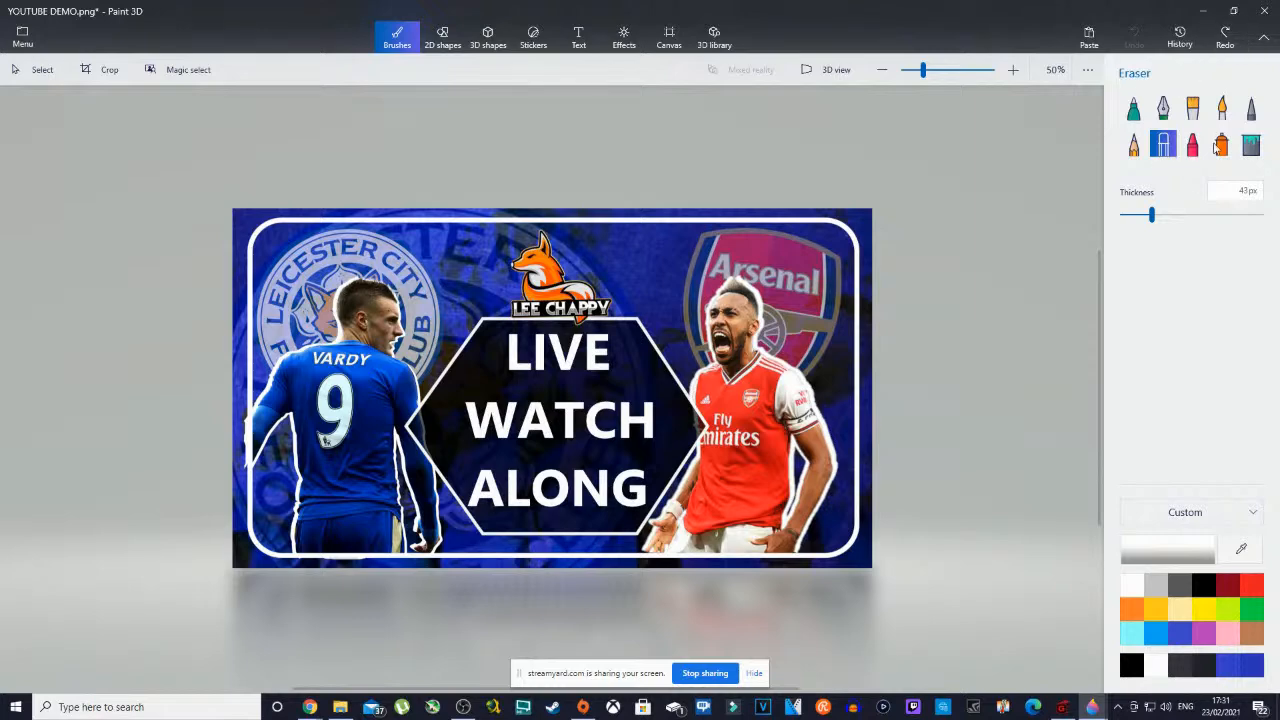
# - Fill the whole area outside the frame with white at 55% tolerance
pyautogui.click(1251, 144)
pyautogui.moveTo(1153, 272); pyautogui.dragTo(1200, 280)
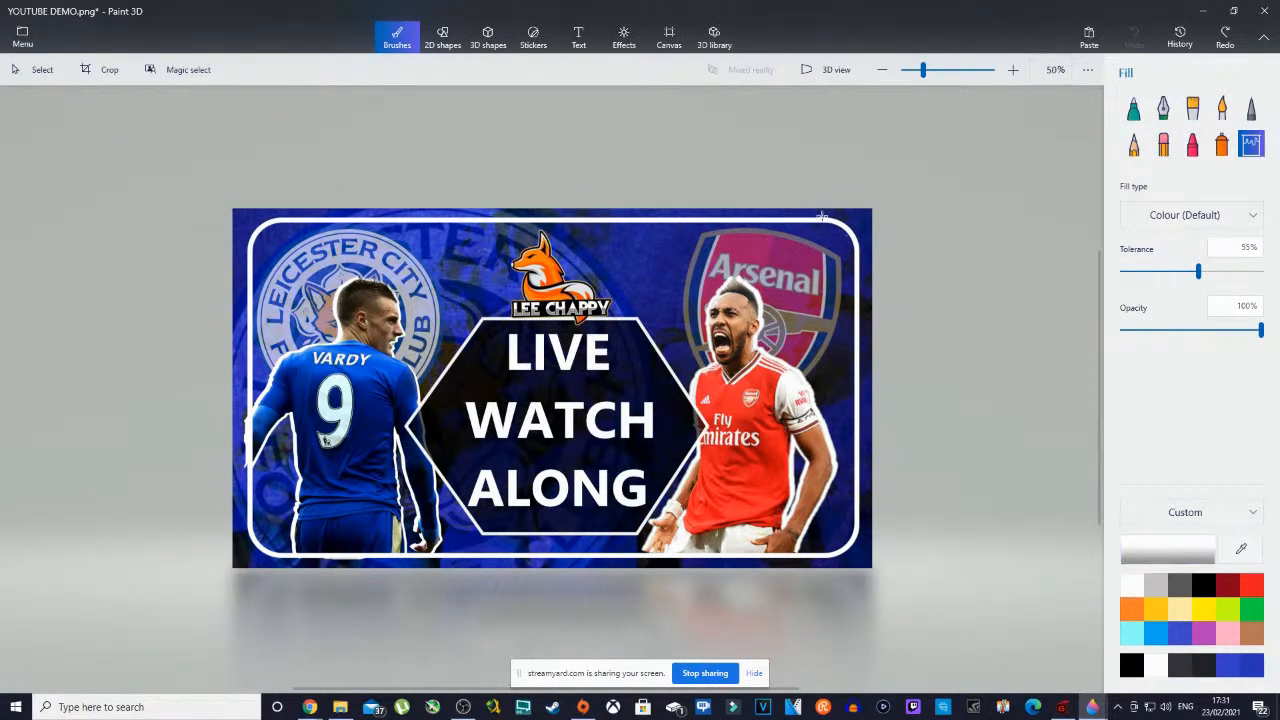
pyautogui.click(853, 215)
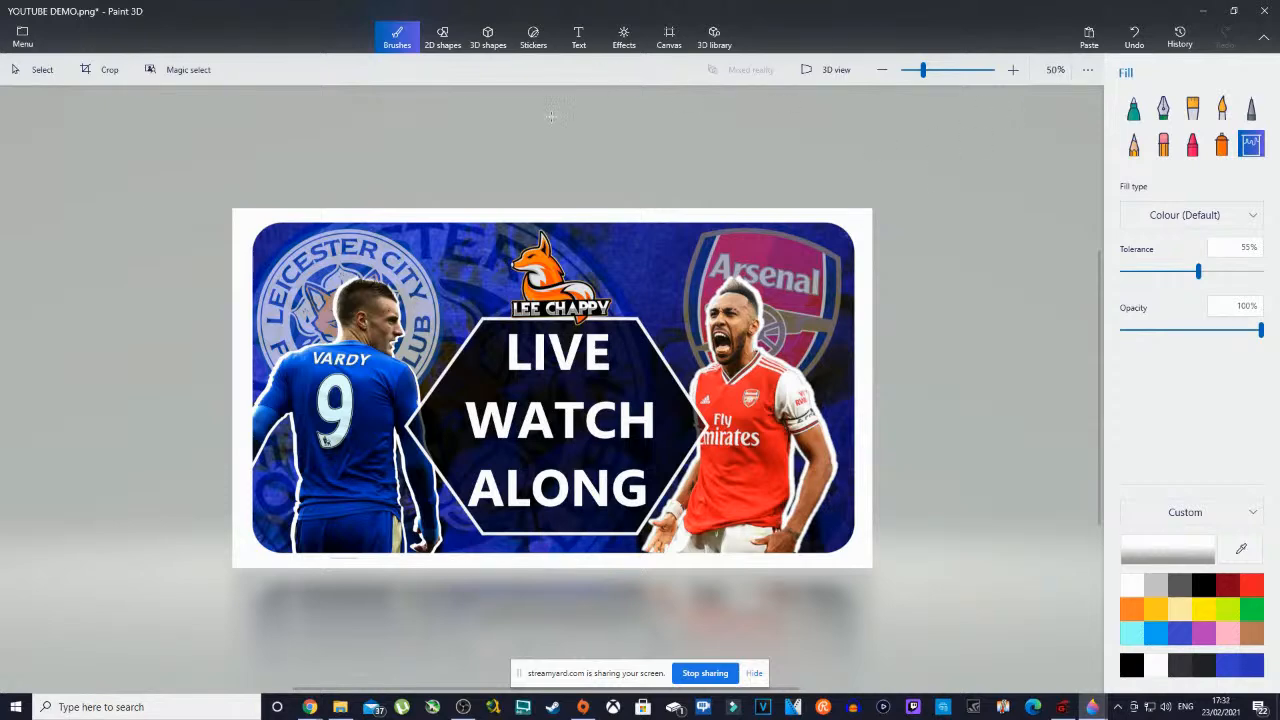
# - Draw an unfilled rounded square with a solid black outline, 15 px thick, around the picture's inner edge
pyautogui.click(445, 40)
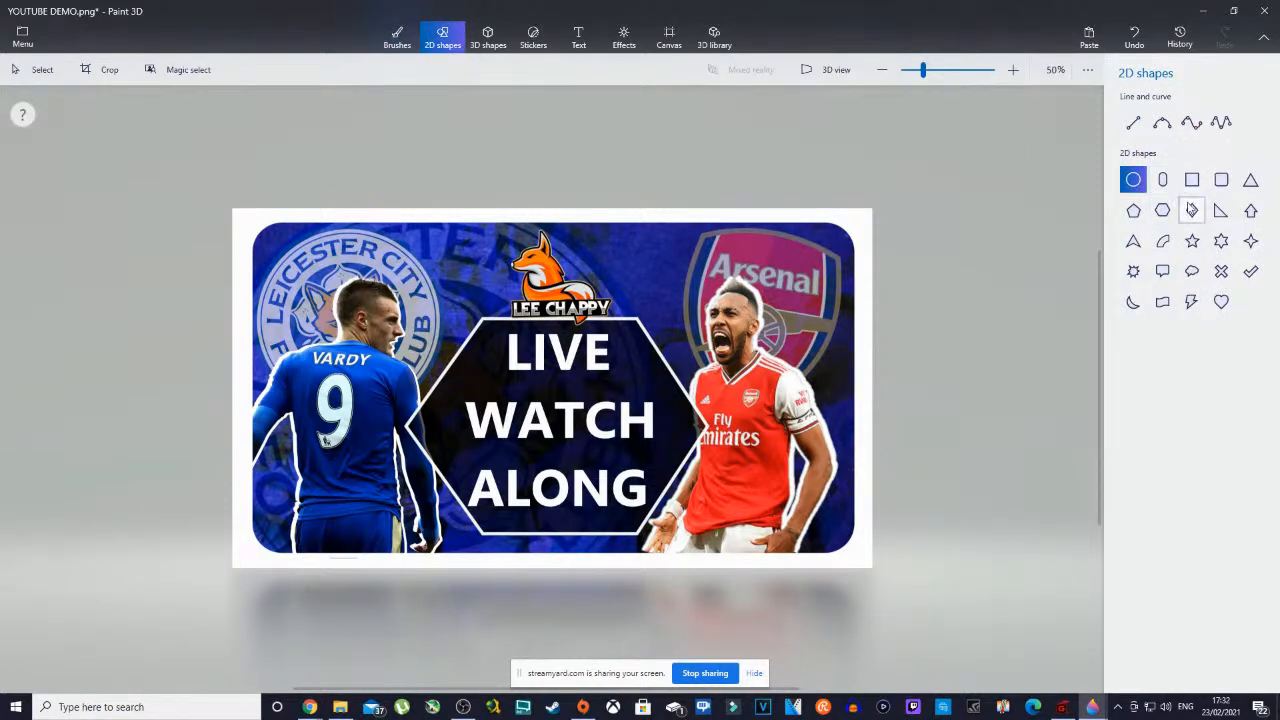
pyautogui.click(1223, 182)
pyautogui.moveTo(255, 218); pyautogui.dragTo(855, 556)
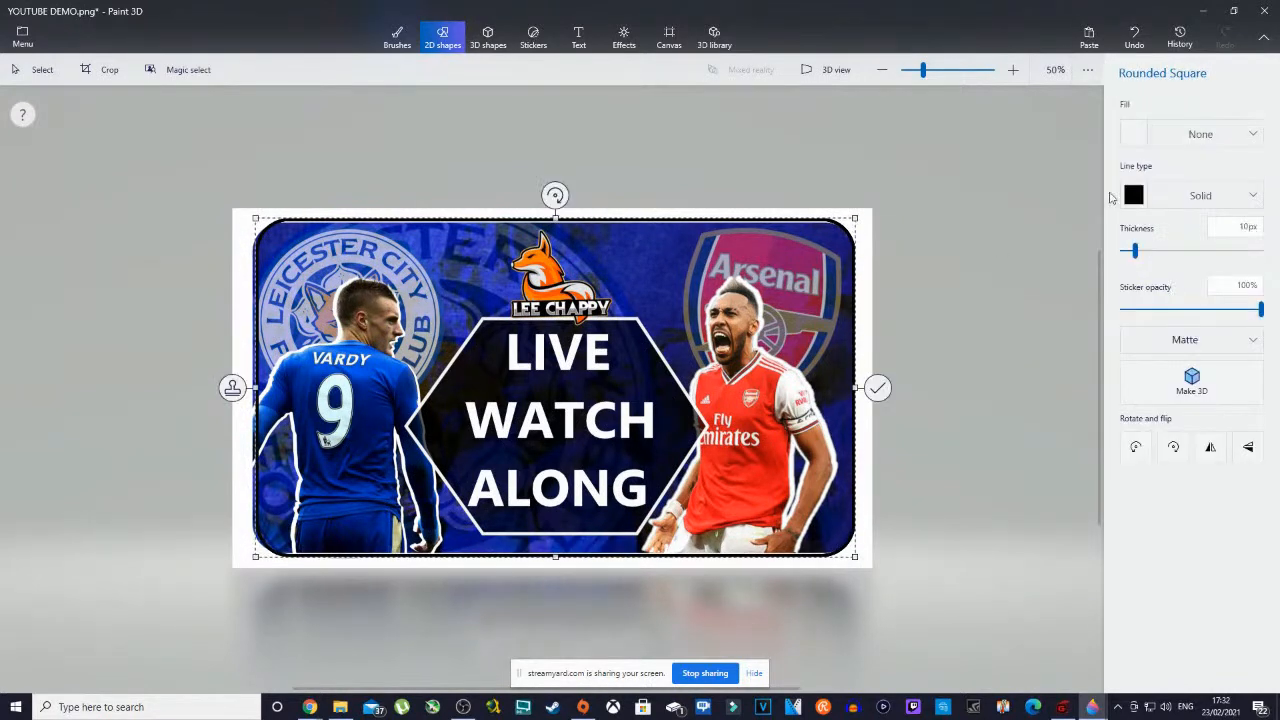
pyautogui.moveTo(1134, 251); pyautogui.dragTo(1146, 258)
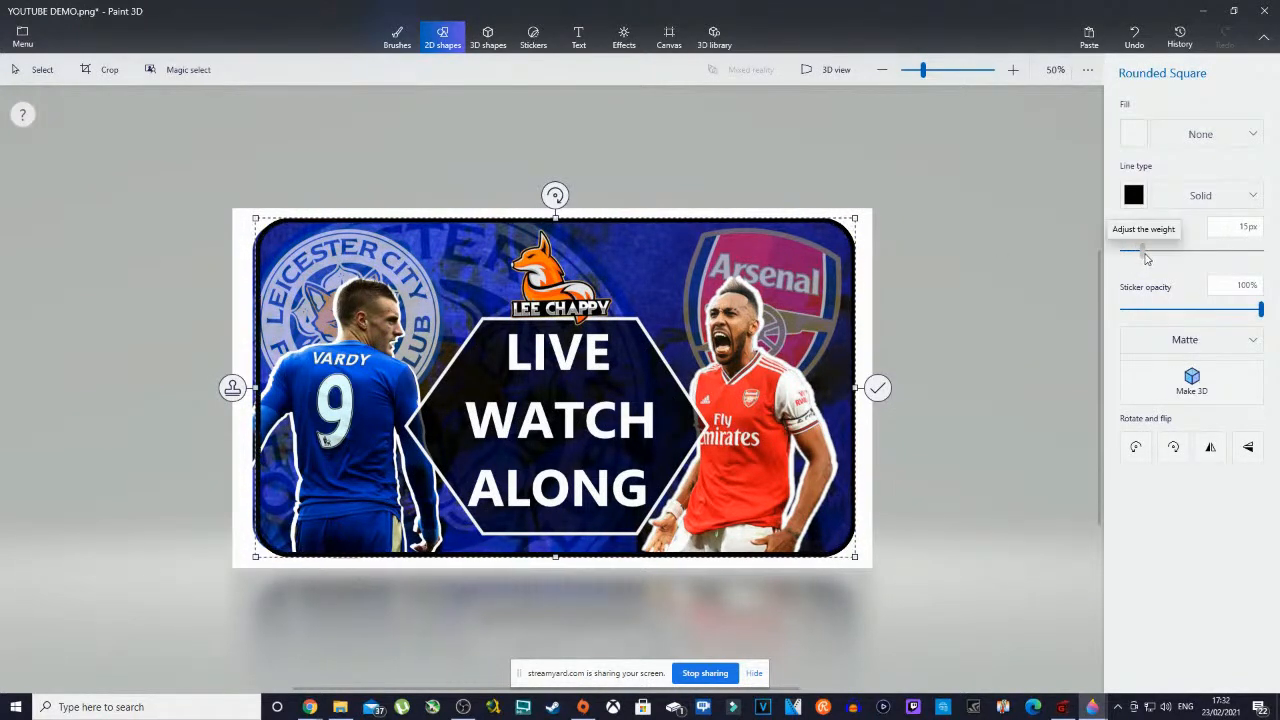
# - Stretch the black rounded outline slightly outward so it frames the picture evenly, and commit the shape
pyautogui.moveTo(257, 388); pyautogui.dragTo(249, 389)
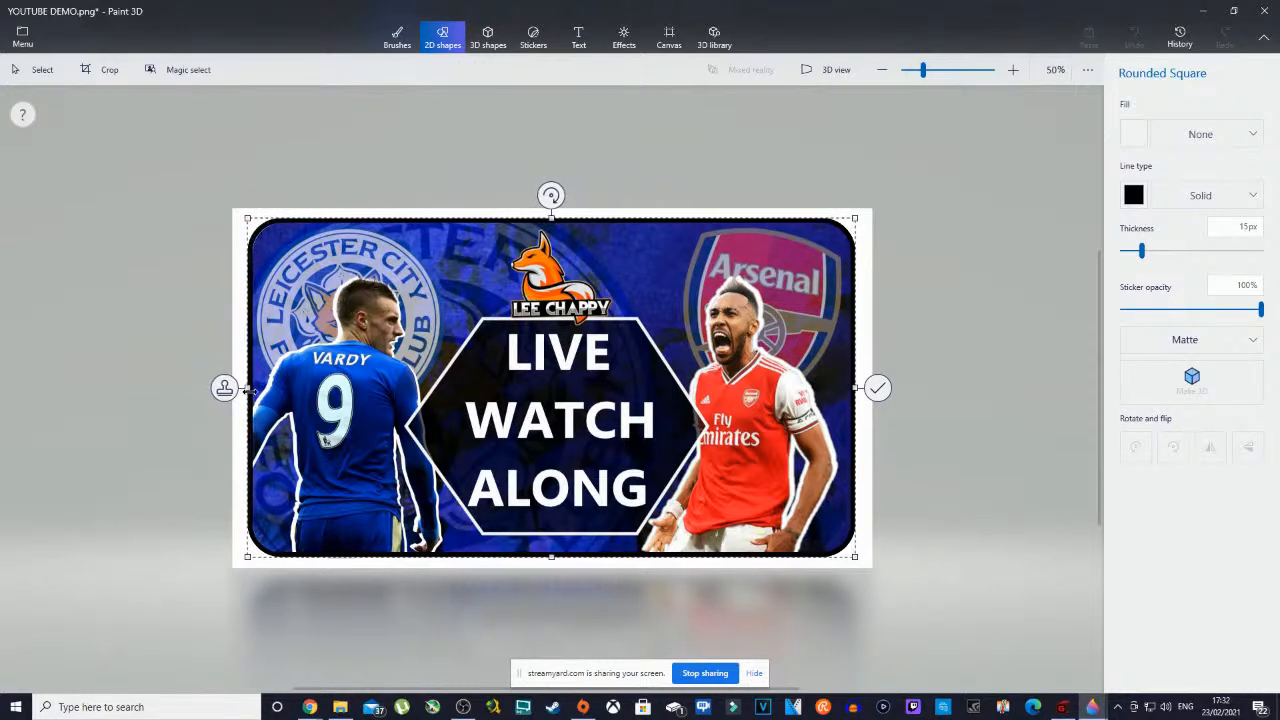
pyautogui.moveTo(551, 220); pyautogui.dragTo(551, 218)
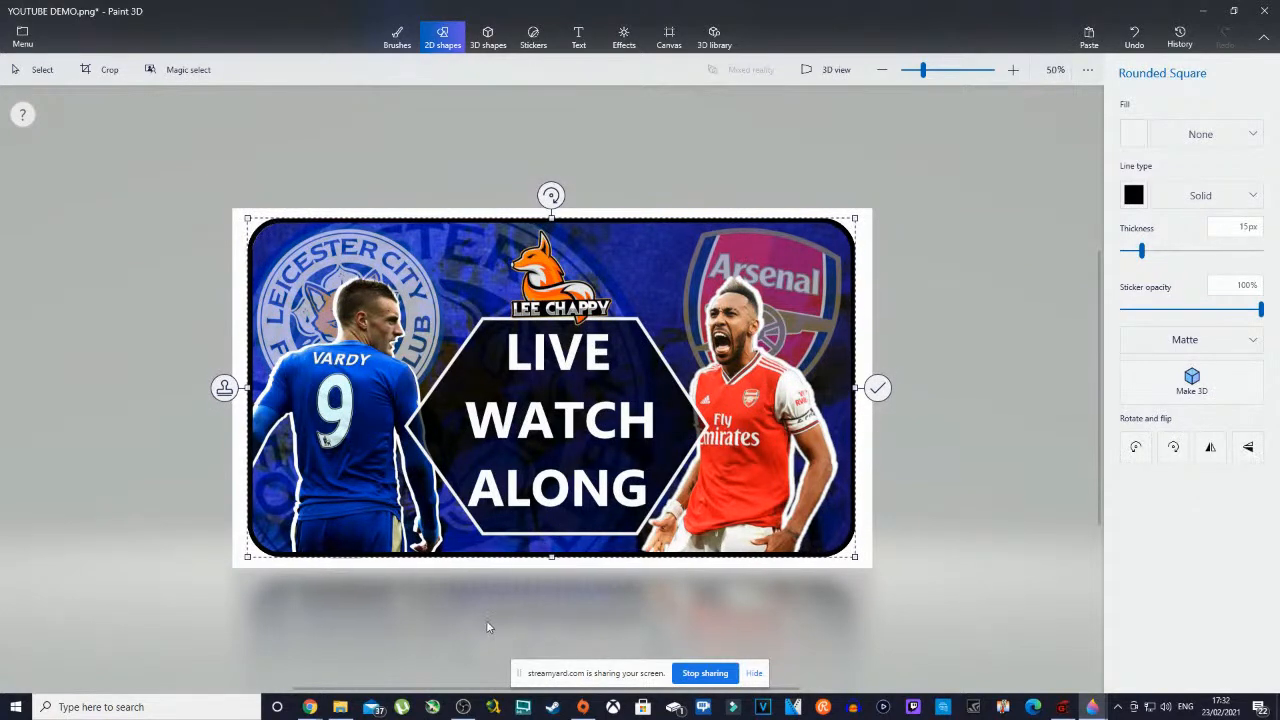
pyautogui.moveTo(553, 558); pyautogui.dragTo(555, 559)
pyautogui.moveTo(855, 388); pyautogui.dragTo(860, 388)
pyautogui.click(881, 388)
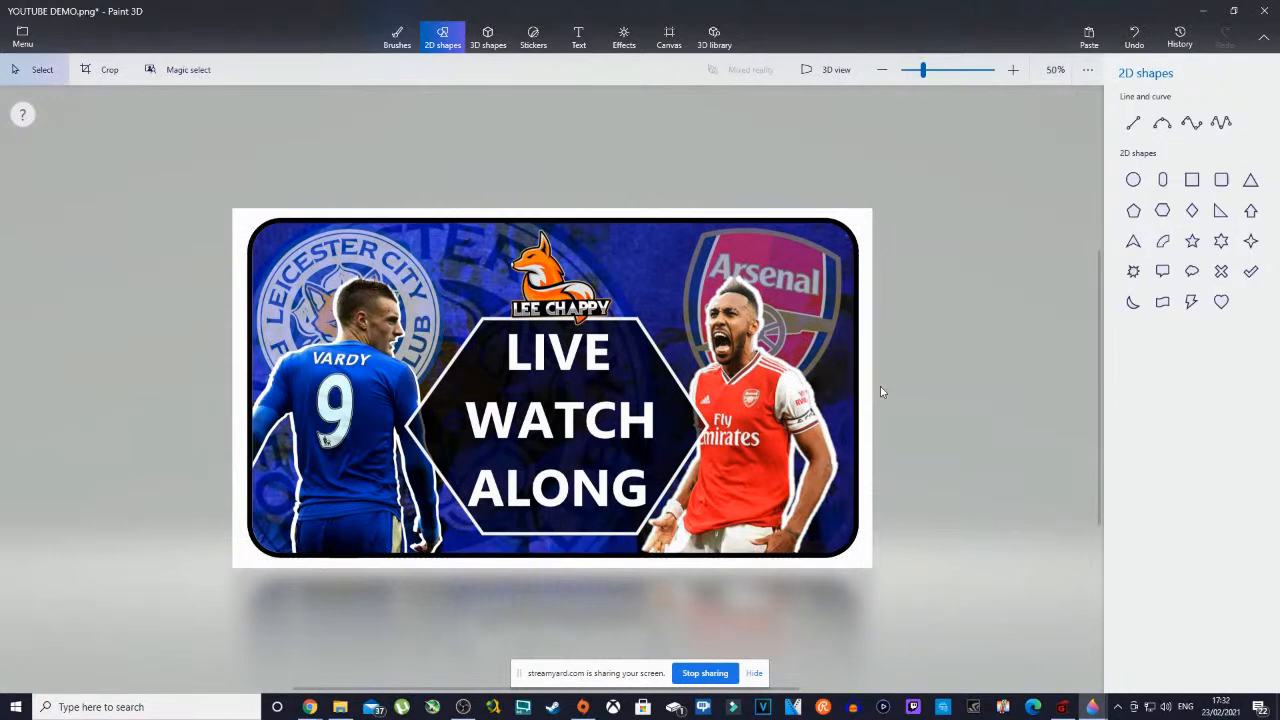
pyautogui.scroll(2, 800, 430)
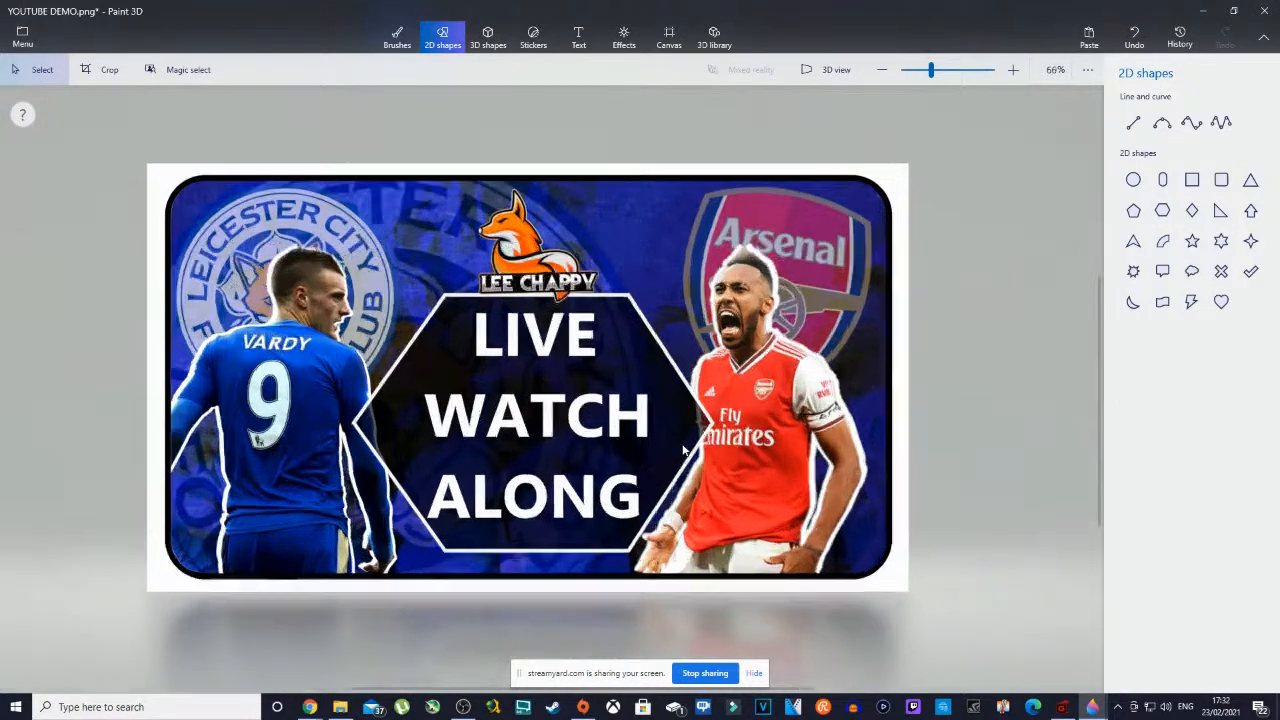